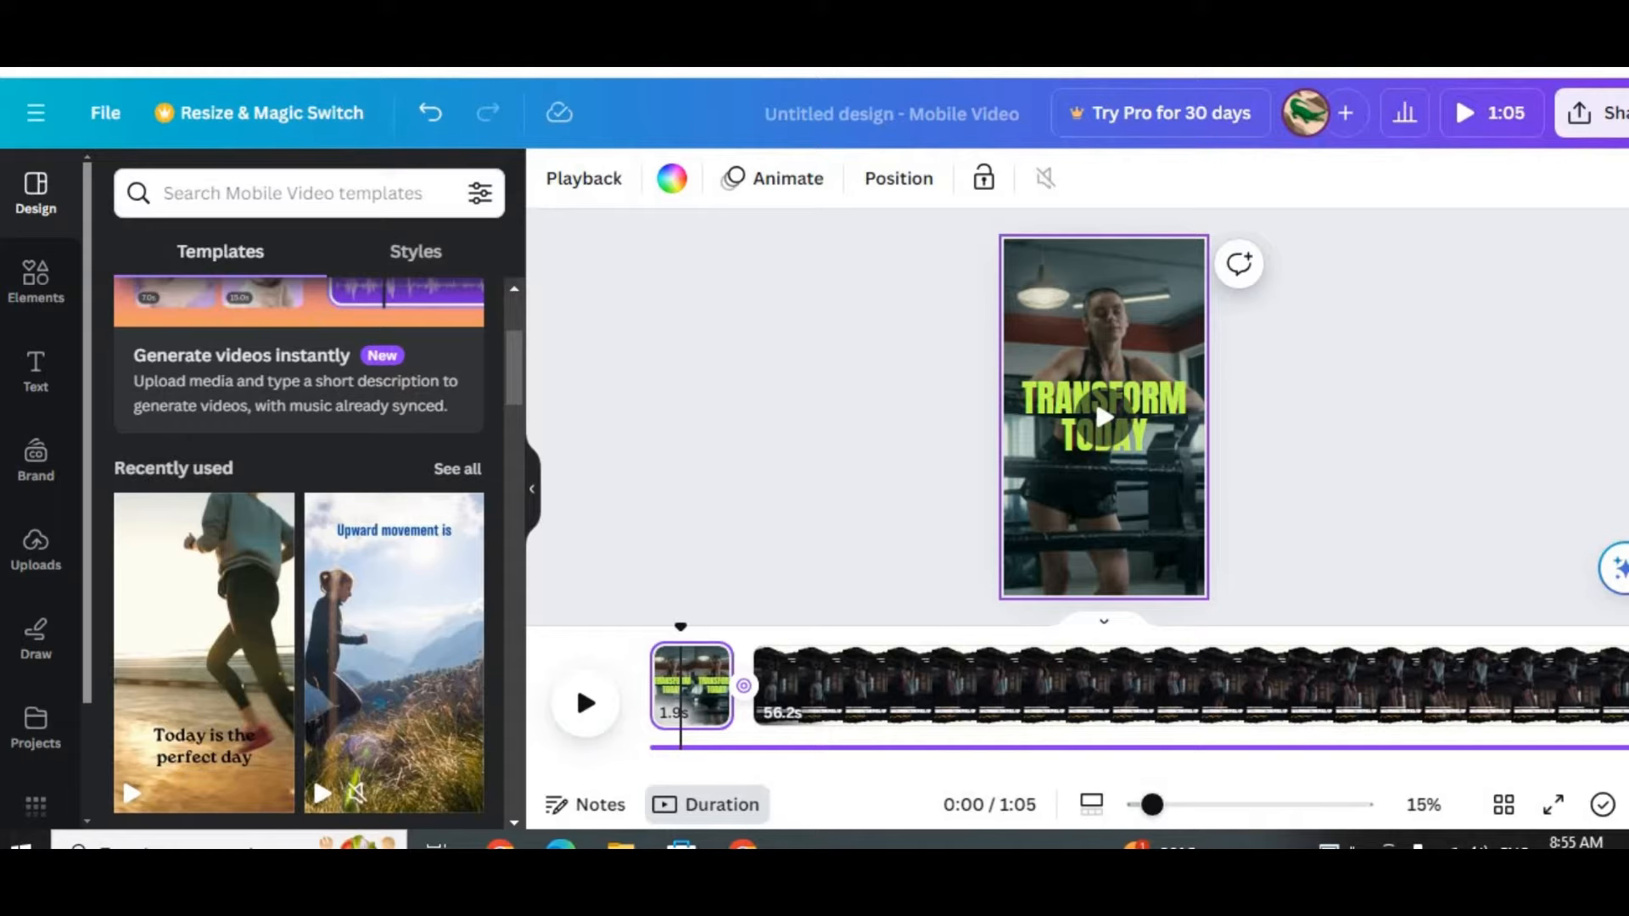
Step: Switch to the Chosic music page and examine the Powerful Trap Beat | Strong track's download, attribution, category and language options
{"action": "key", "text": "alt+Tab"}
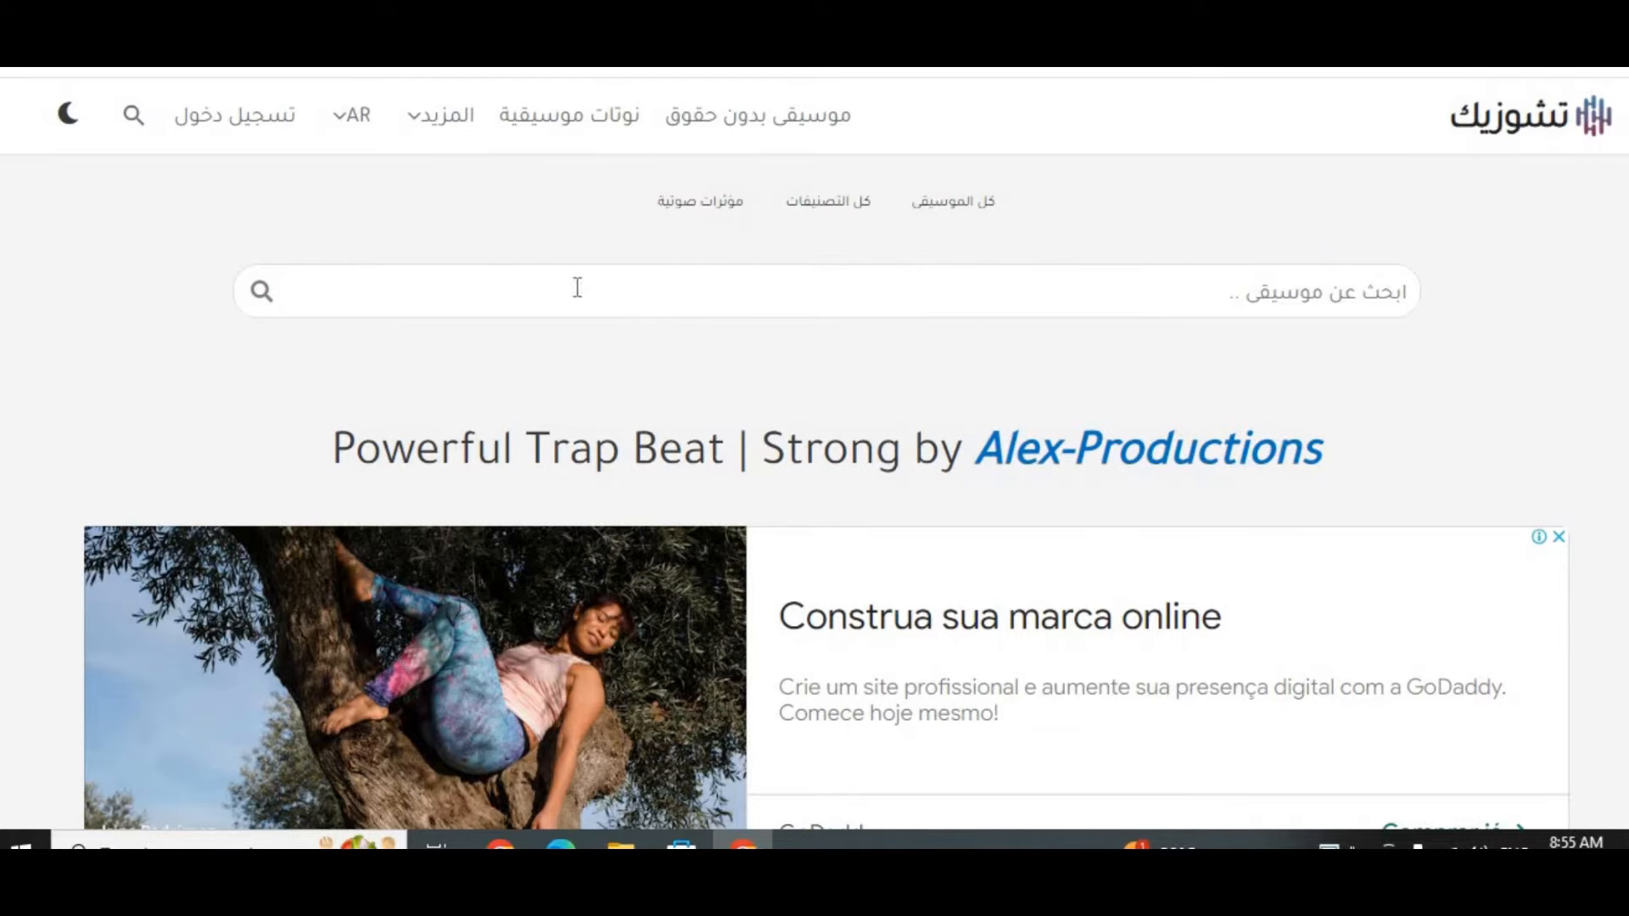
{"action": "scroll", "coordinate": [837, 309], "scroll_direction": "down", "scroll_amount": 15}
{"action": "scroll", "coordinate": [837, 309], "scroll_direction": "down", "scroll_amount": 9}
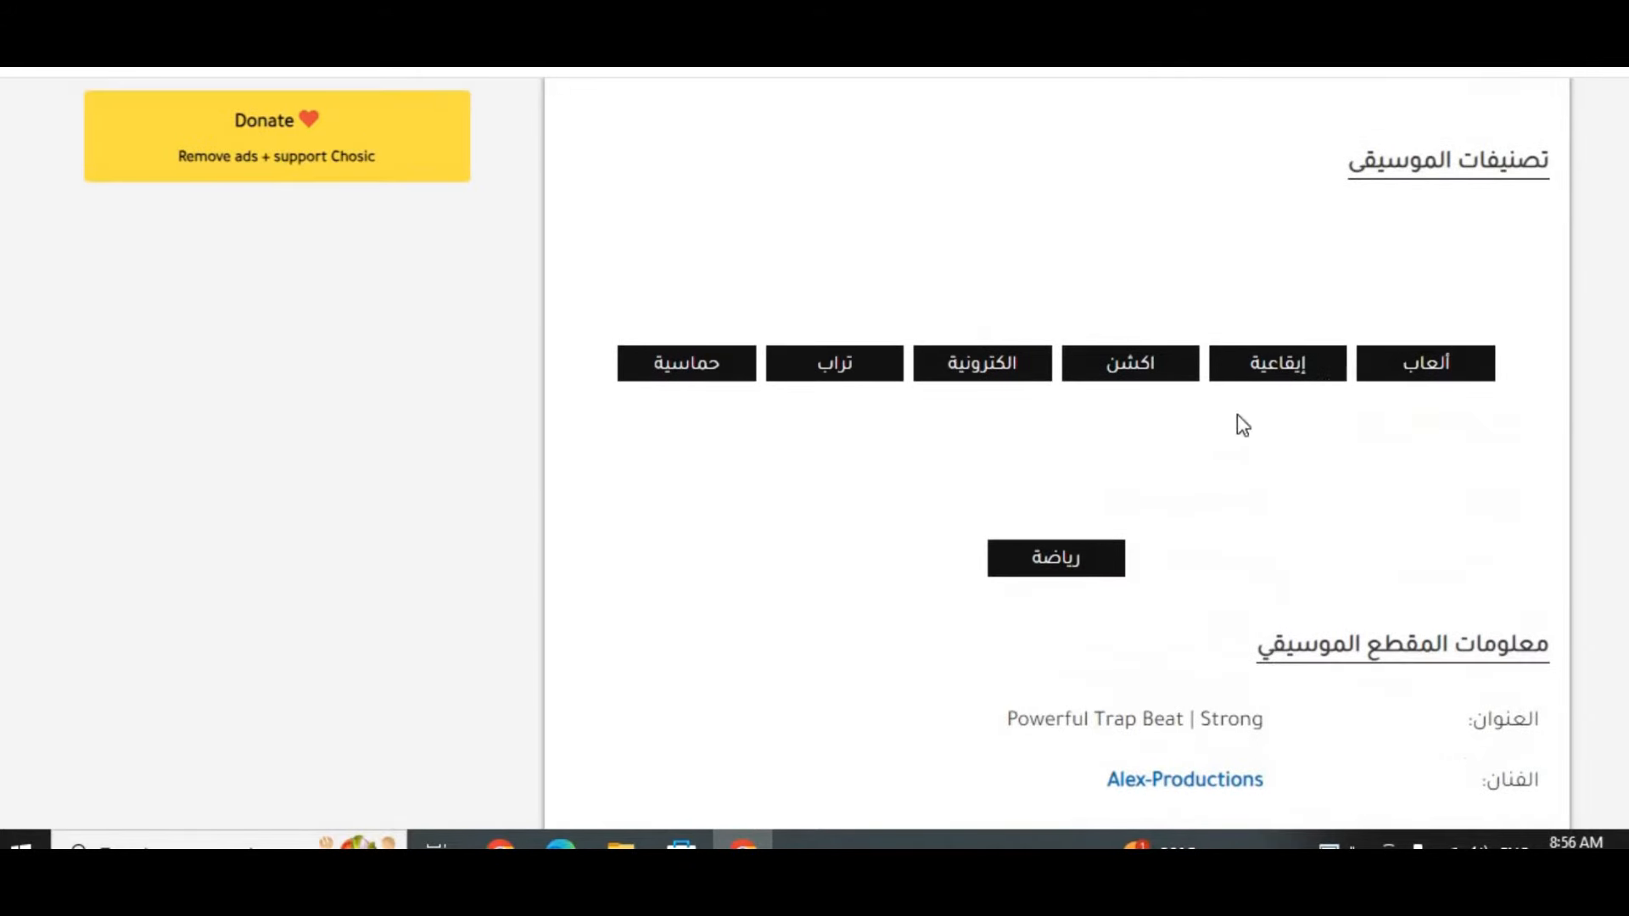
{"action": "scroll", "coordinate": [738, 360], "scroll_direction": "up", "scroll_amount": 20}
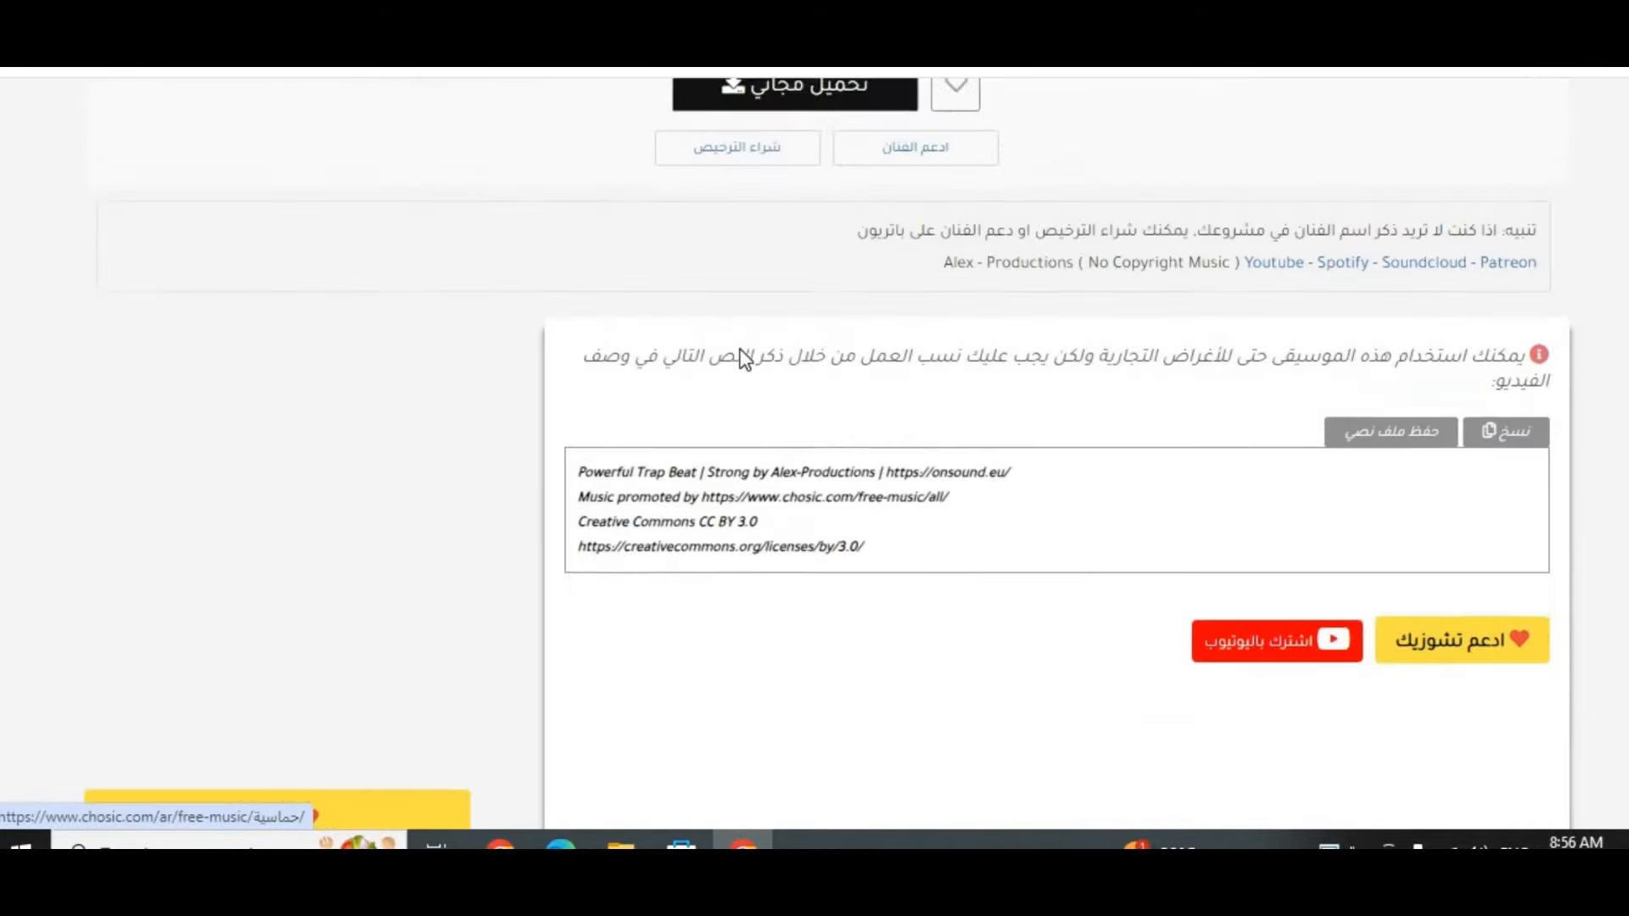
{"action": "scroll", "coordinate": [743, 348], "scroll_direction": "up", "scroll_amount": 1}
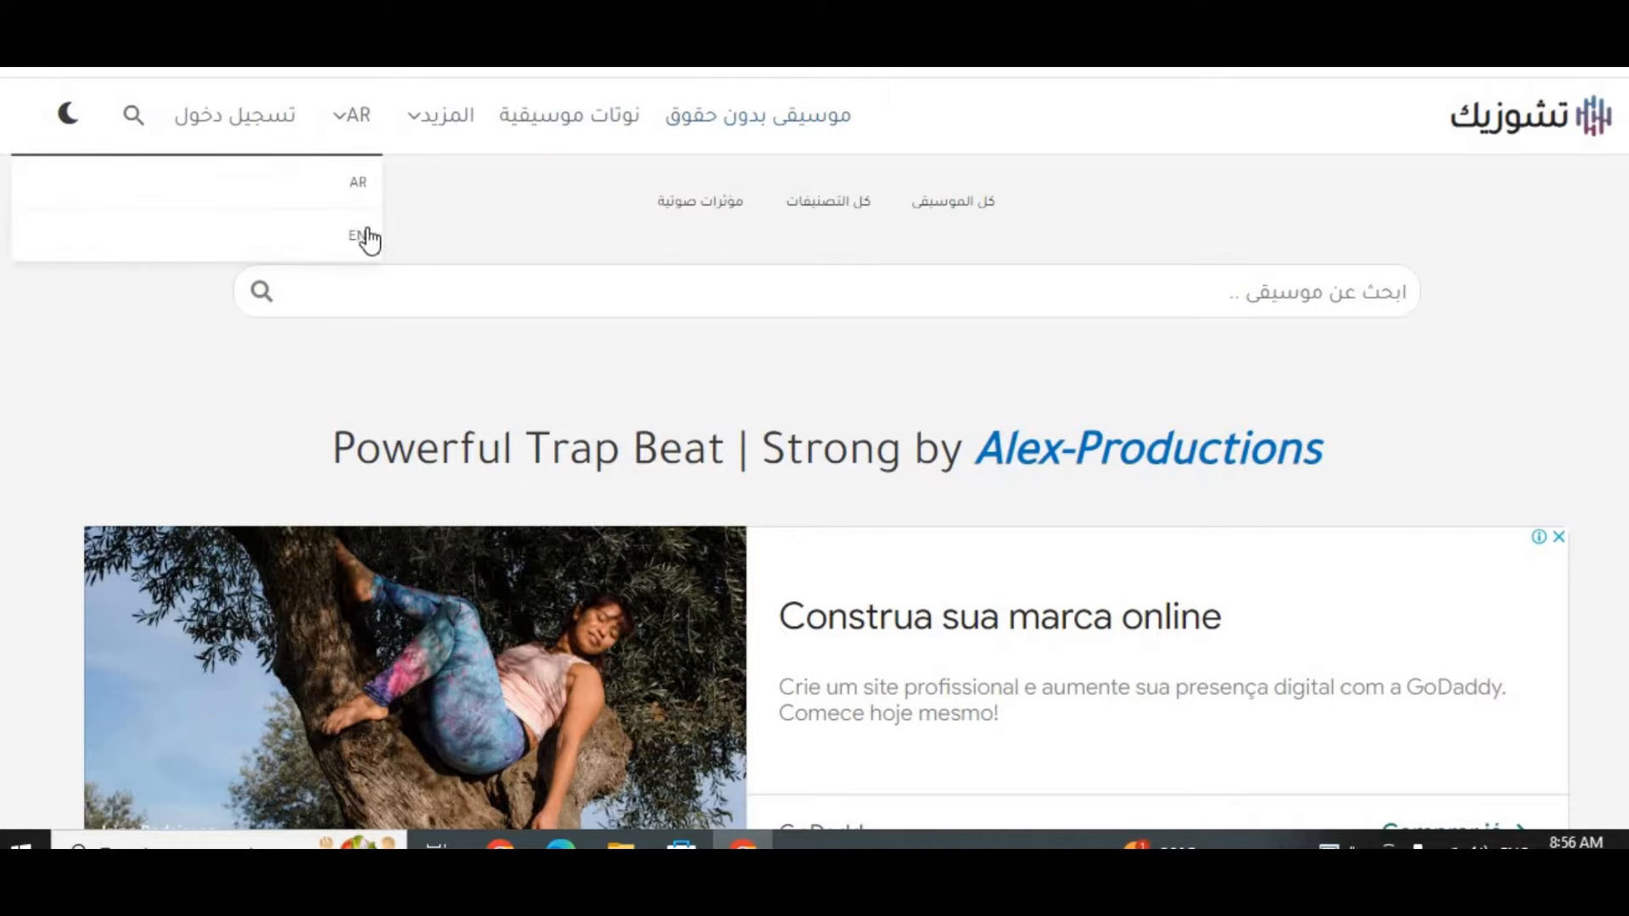
{"action": "scroll", "coordinate": [943, 278], "scroll_direction": "down", "scroll_amount": 10}
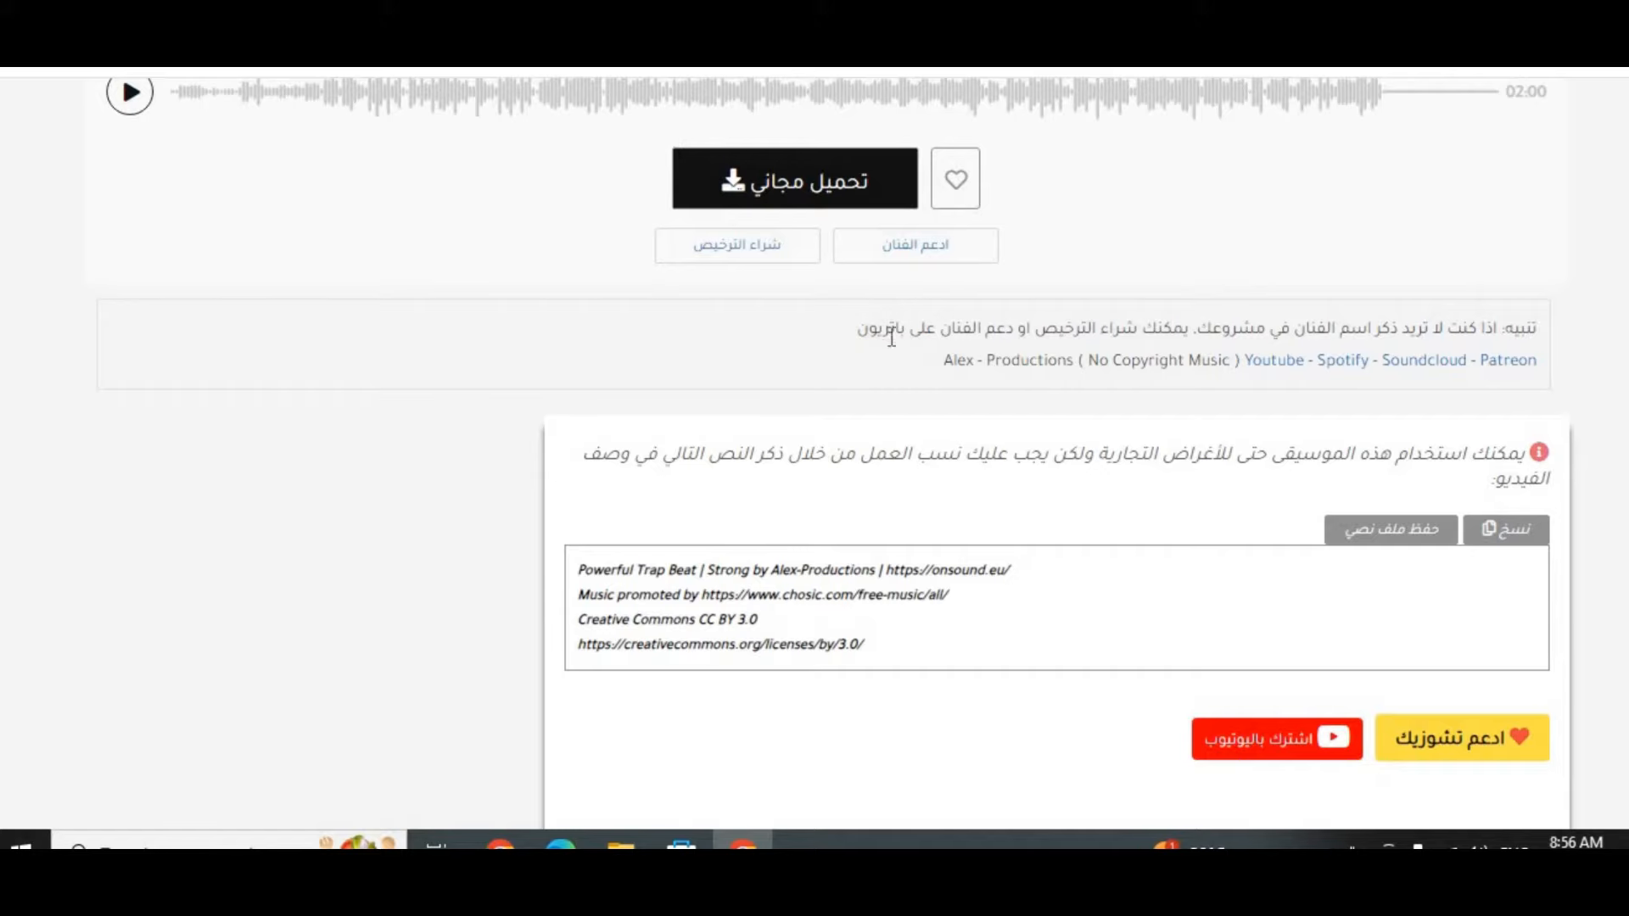
{"action": "scroll", "coordinate": [929, 343], "scroll_direction": "down", "scroll_amount": 5}
{"action": "scroll", "coordinate": [944, 348], "scroll_direction": "down", "scroll_amount": 3}
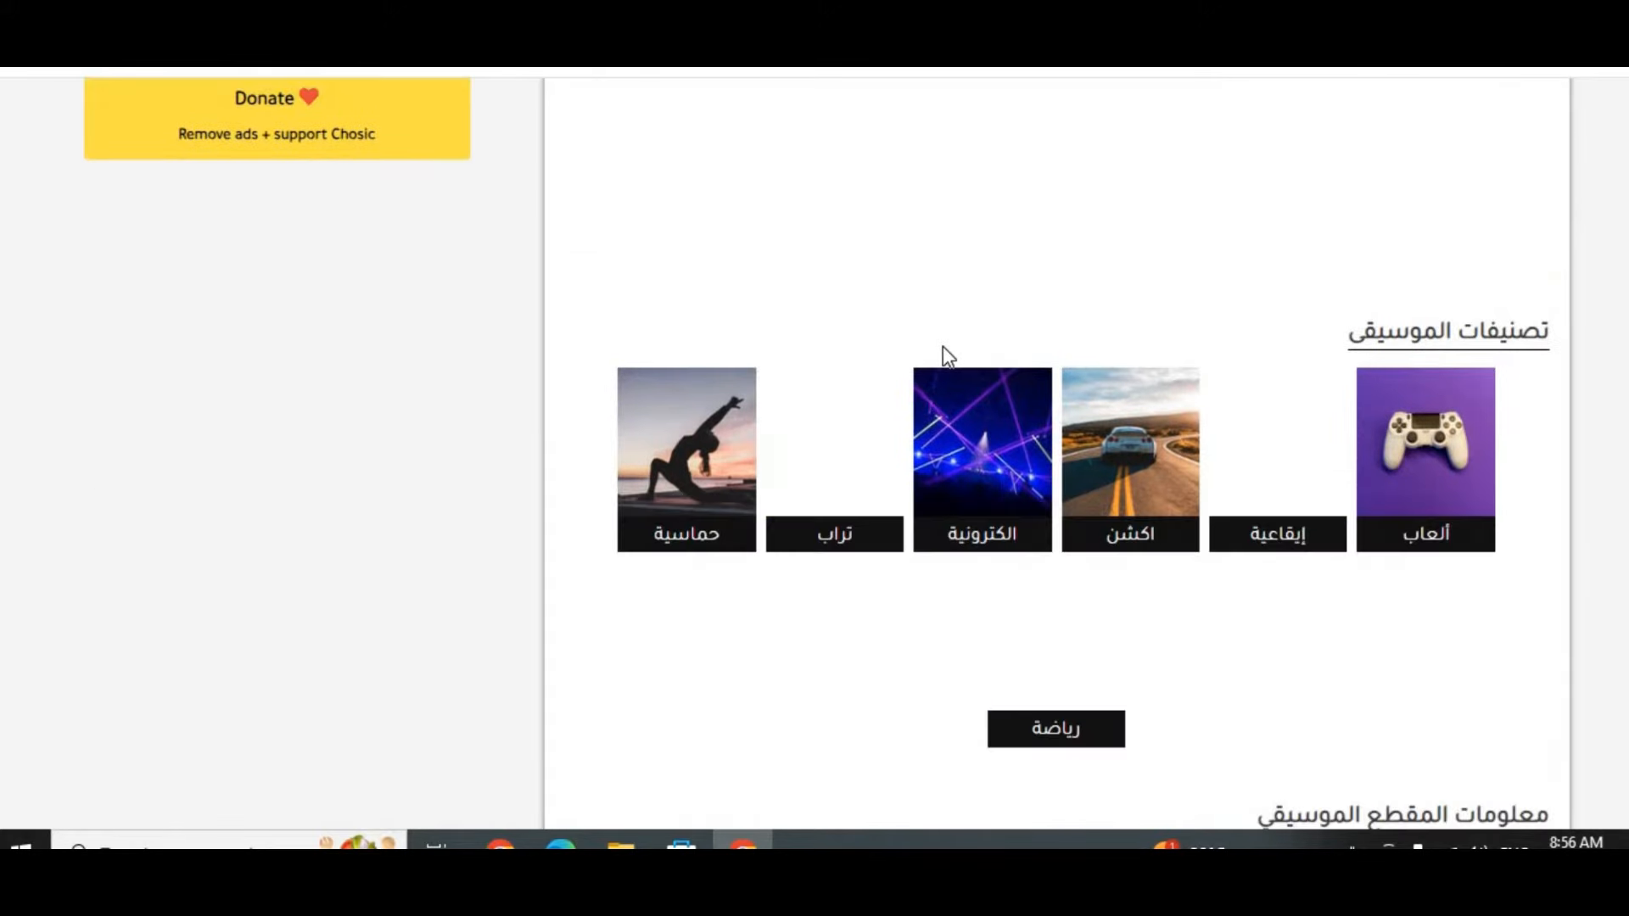
{"action": "scroll", "coordinate": [943, 348], "scroll_direction": "up", "scroll_amount": 12}
{"action": "scroll", "coordinate": [943, 347], "scroll_direction": "up", "scroll_amount": 6}
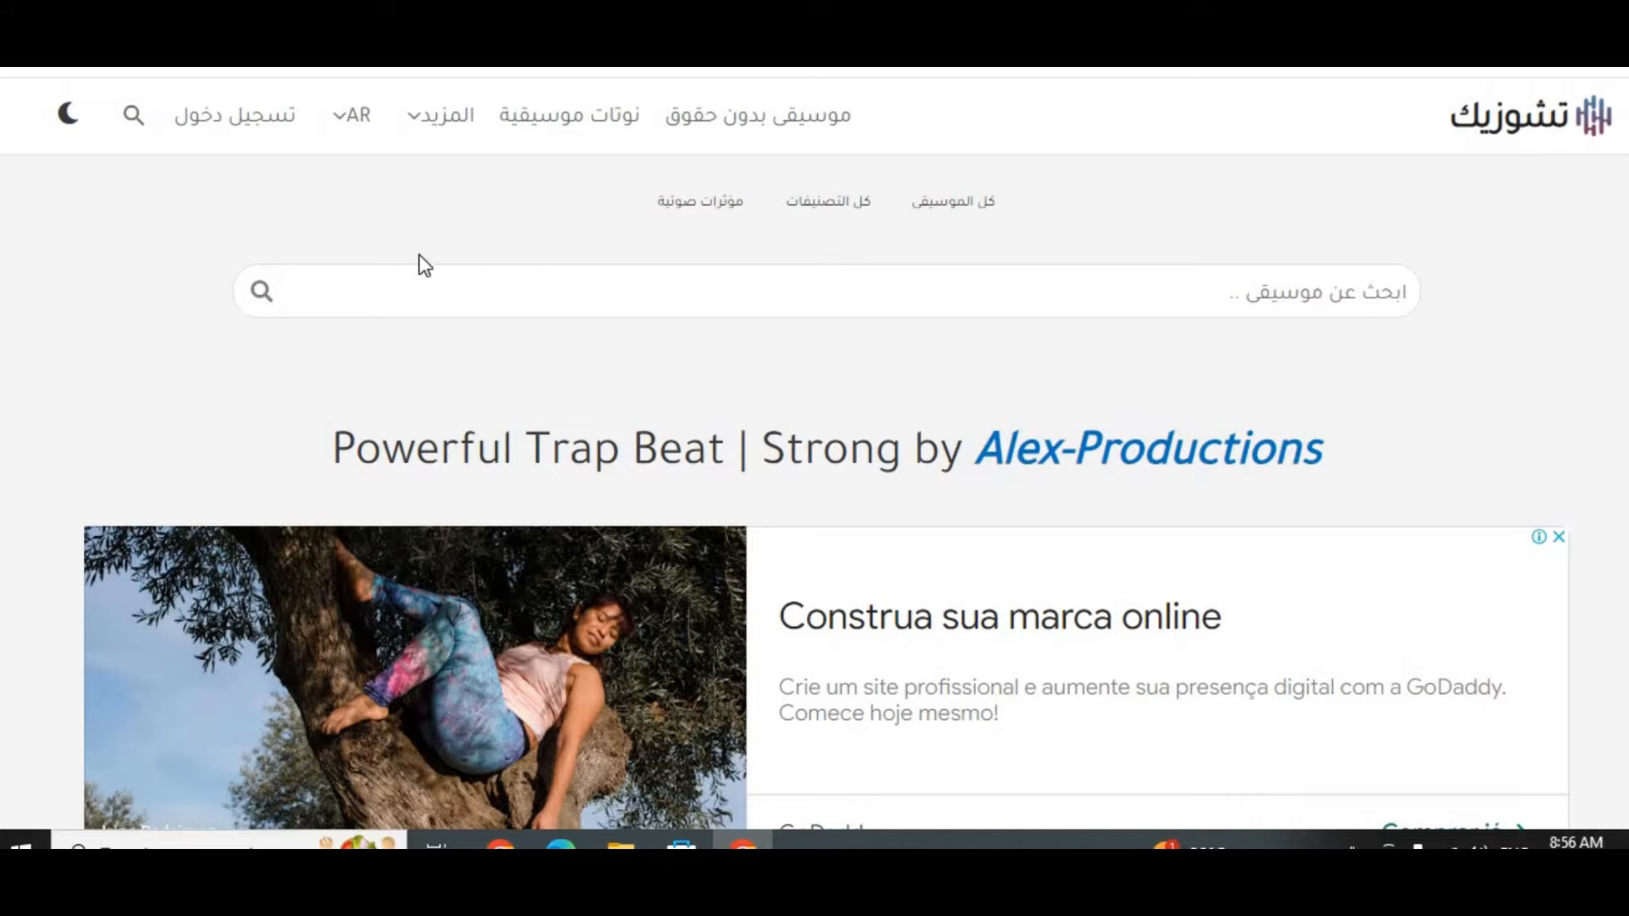
{"action": "left_click", "coordinate": [360, 119]}
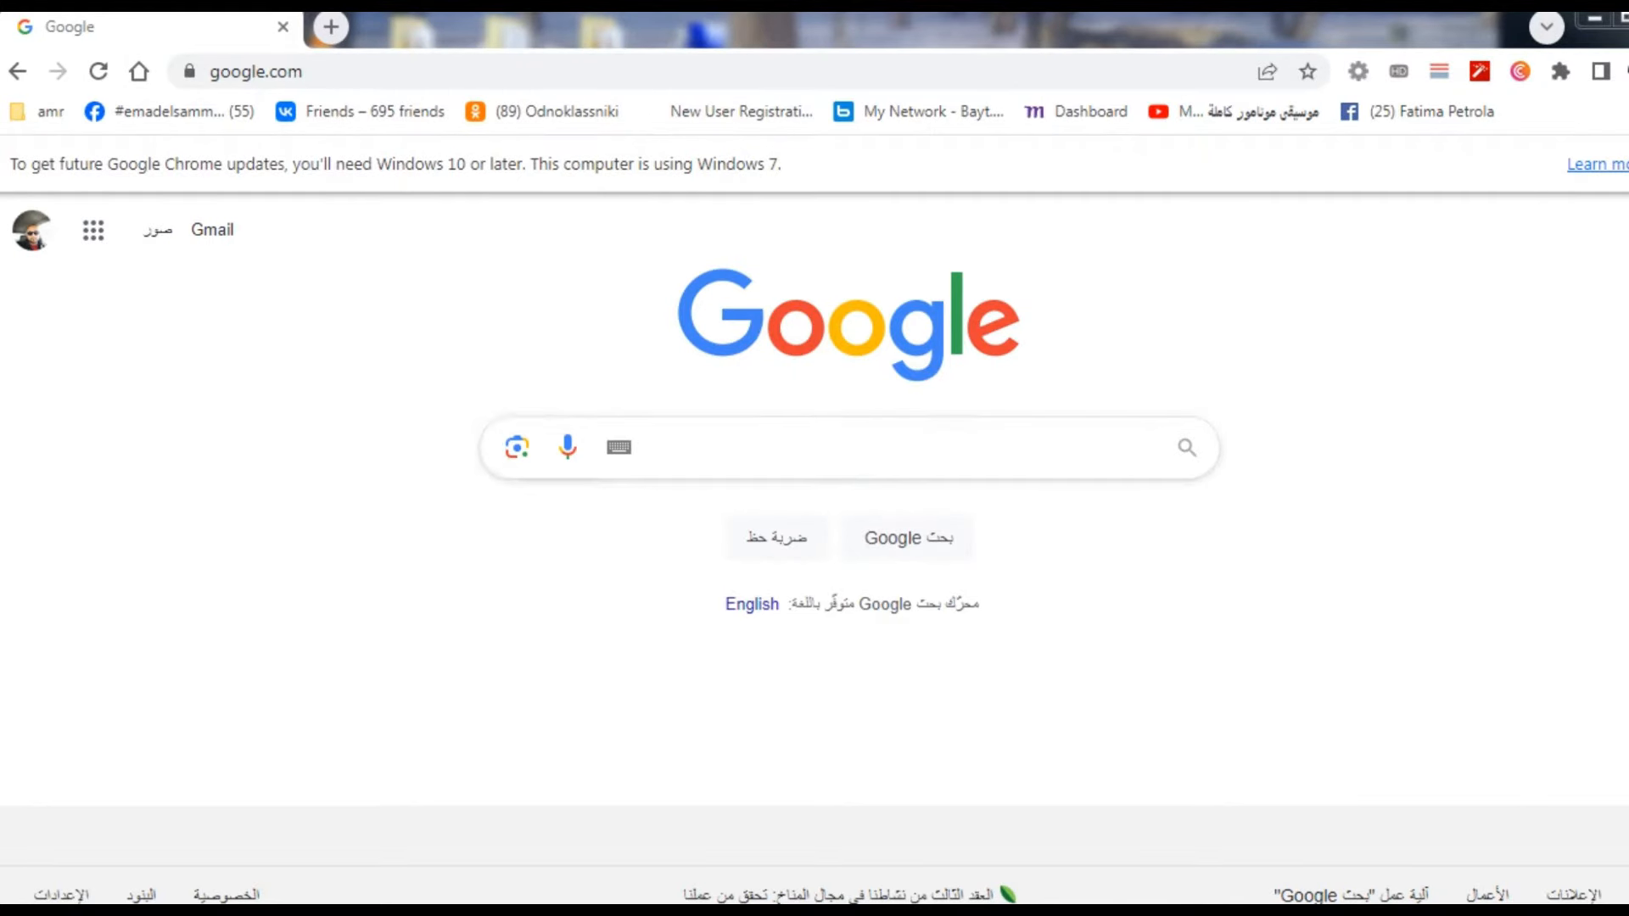
Step: Search Google for canva and open the official Canva website from the results
{"action": "left_click", "coordinate": [1158, 447]}
{"action": "type", "text": "c"}
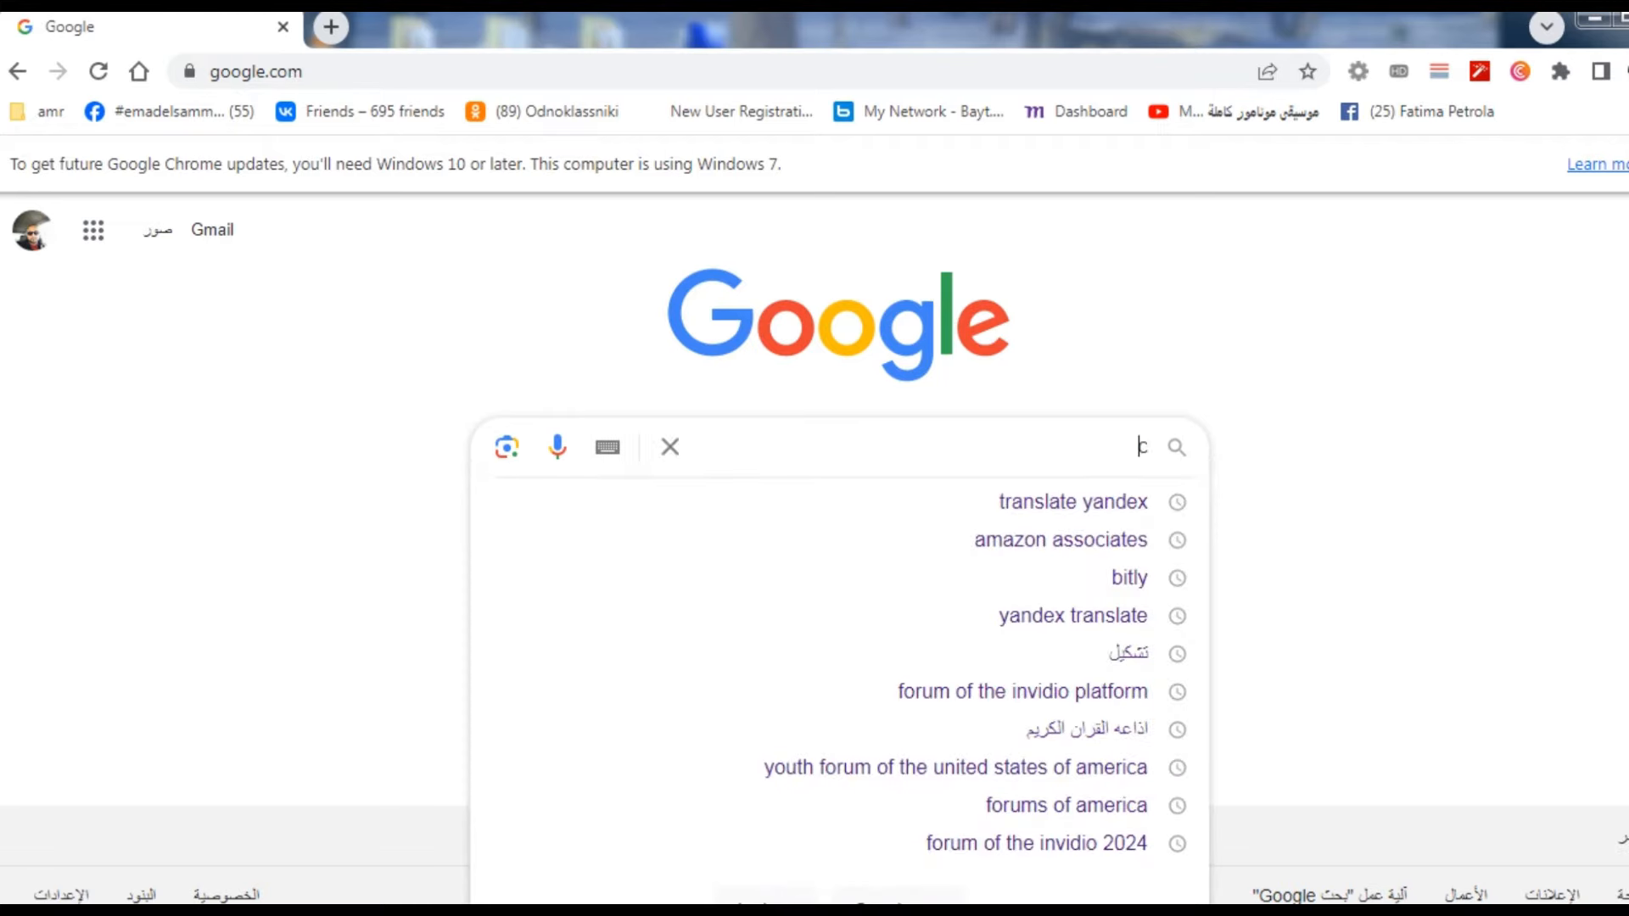
{"action": "type", "text": "anva"}
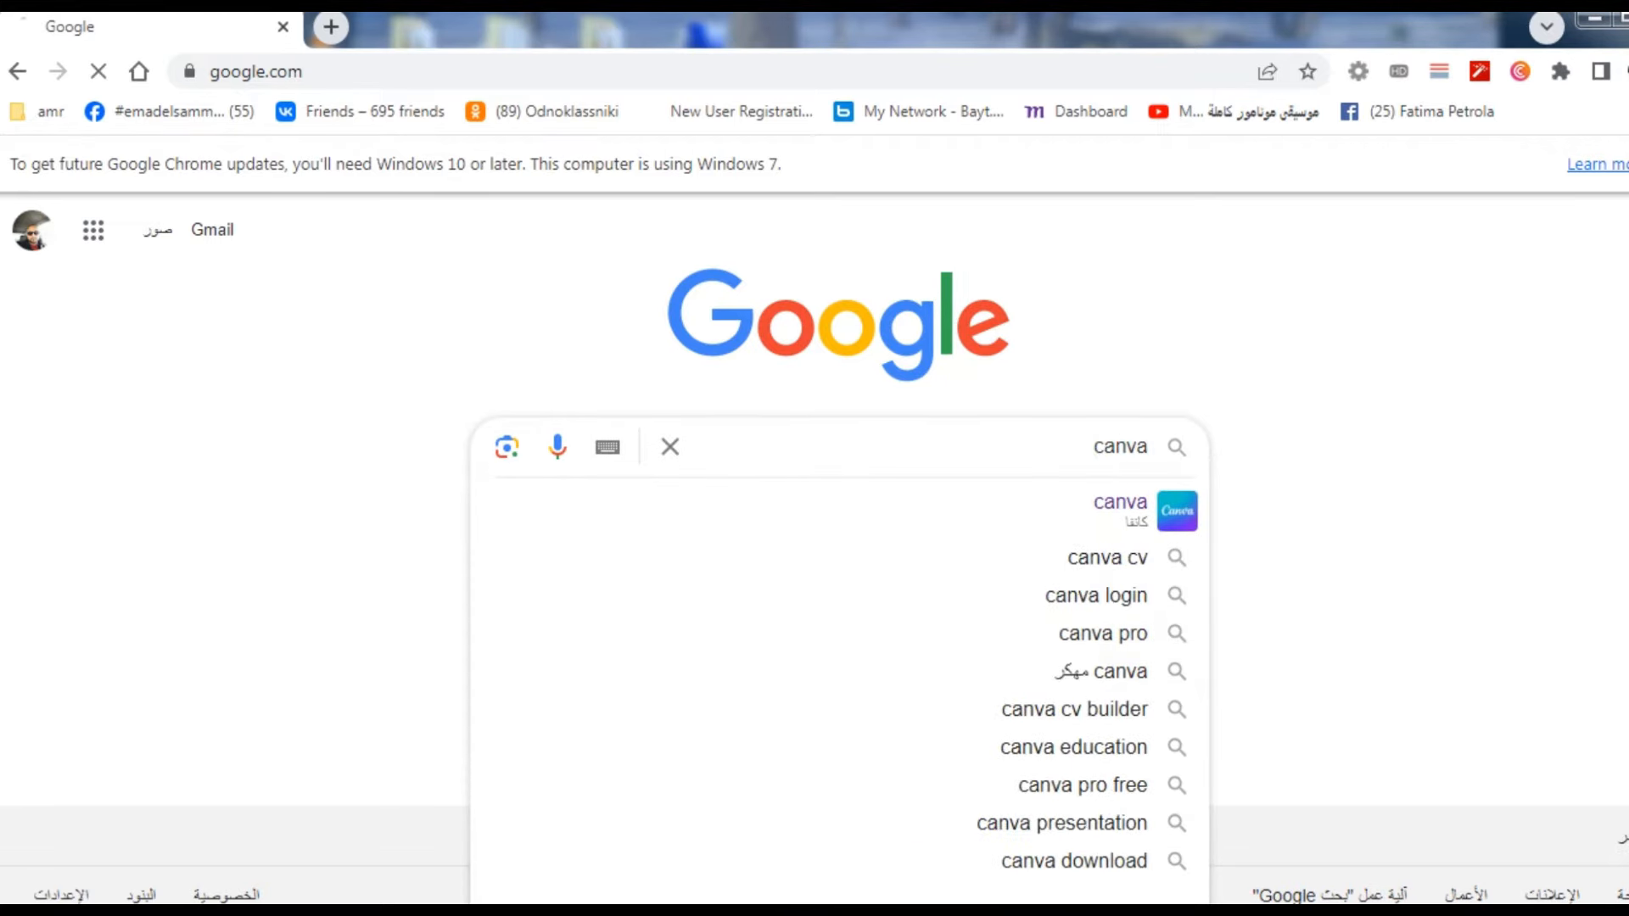
{"action": "key", "text": "Return"}
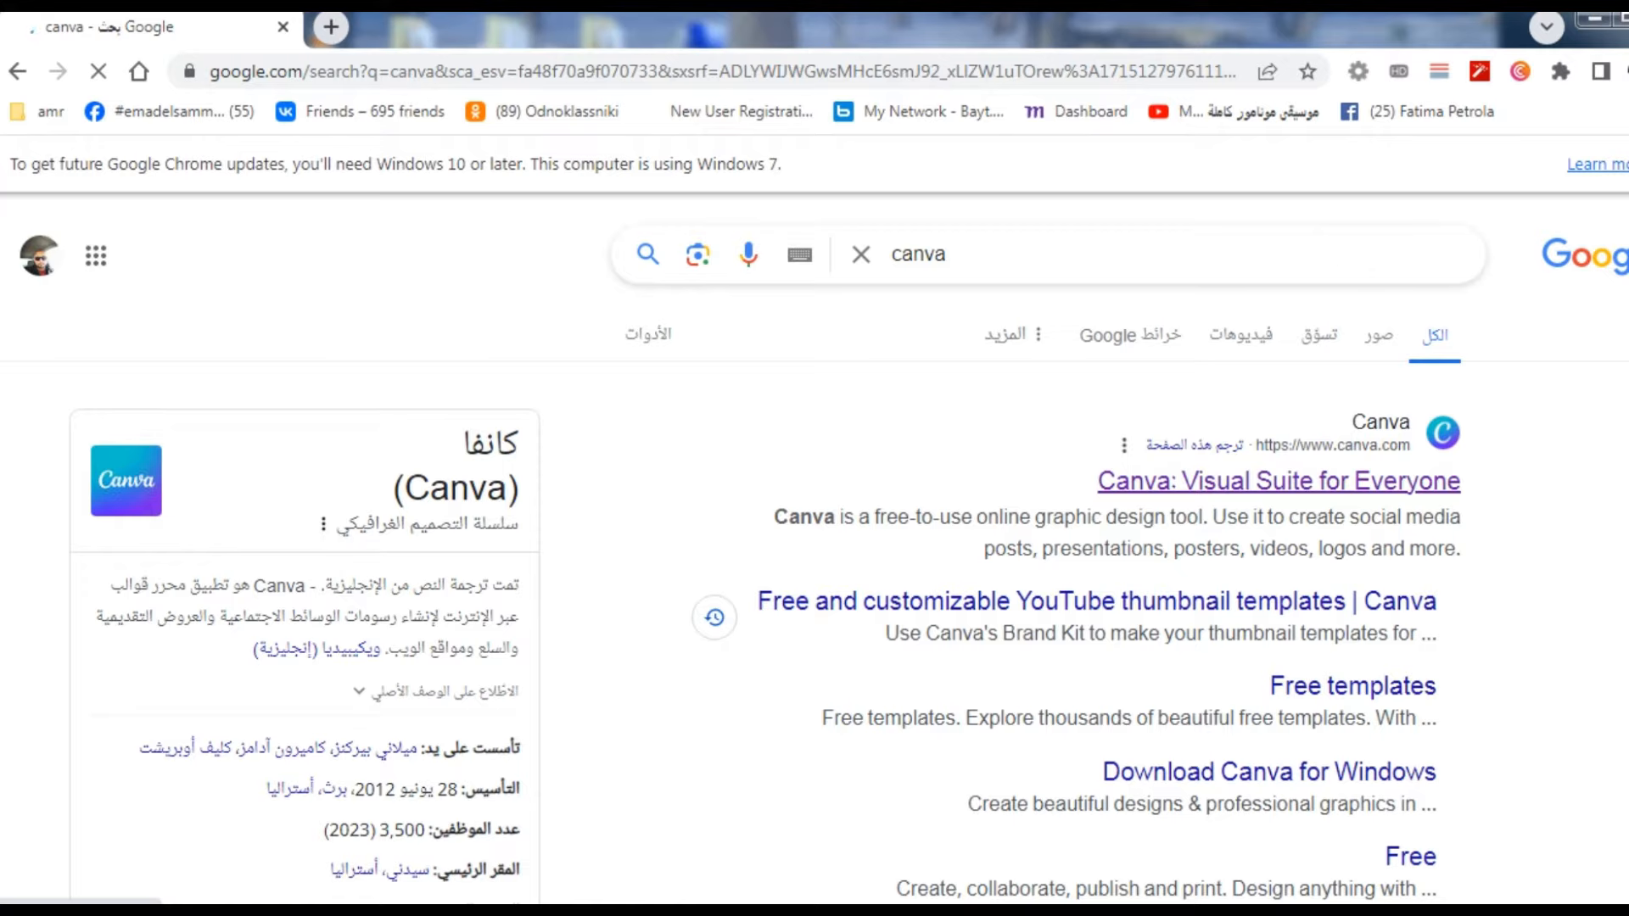
{"action": "left_click", "coordinate": [1279, 481]}
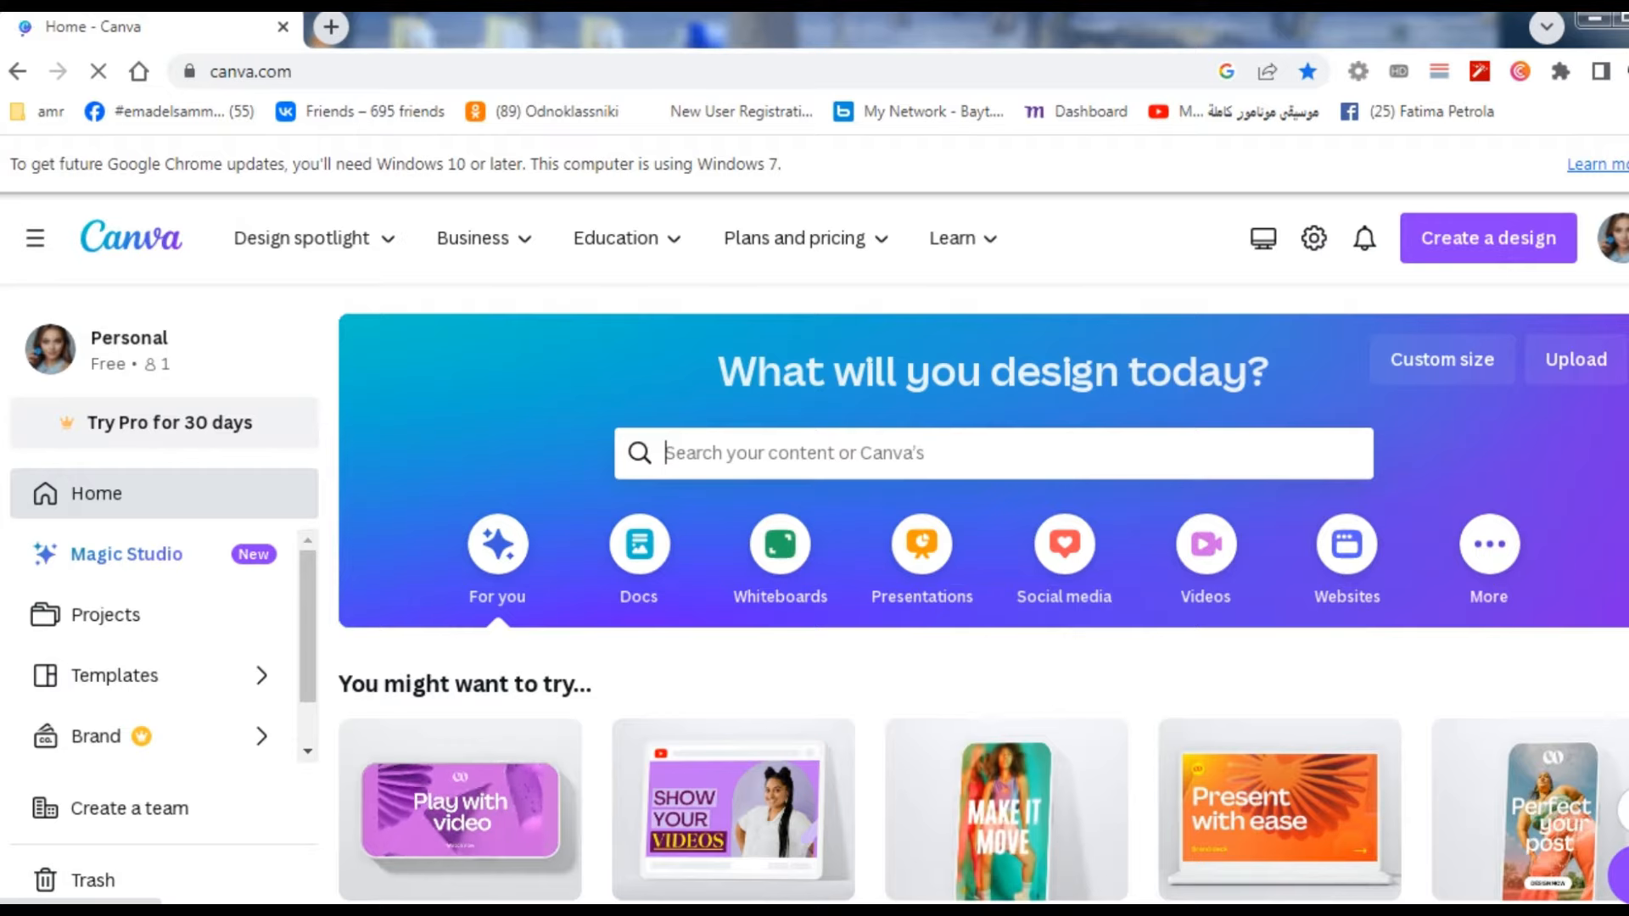
Step: Search Canva's templates for youtube shorts
{"action": "type", "text": "you"}
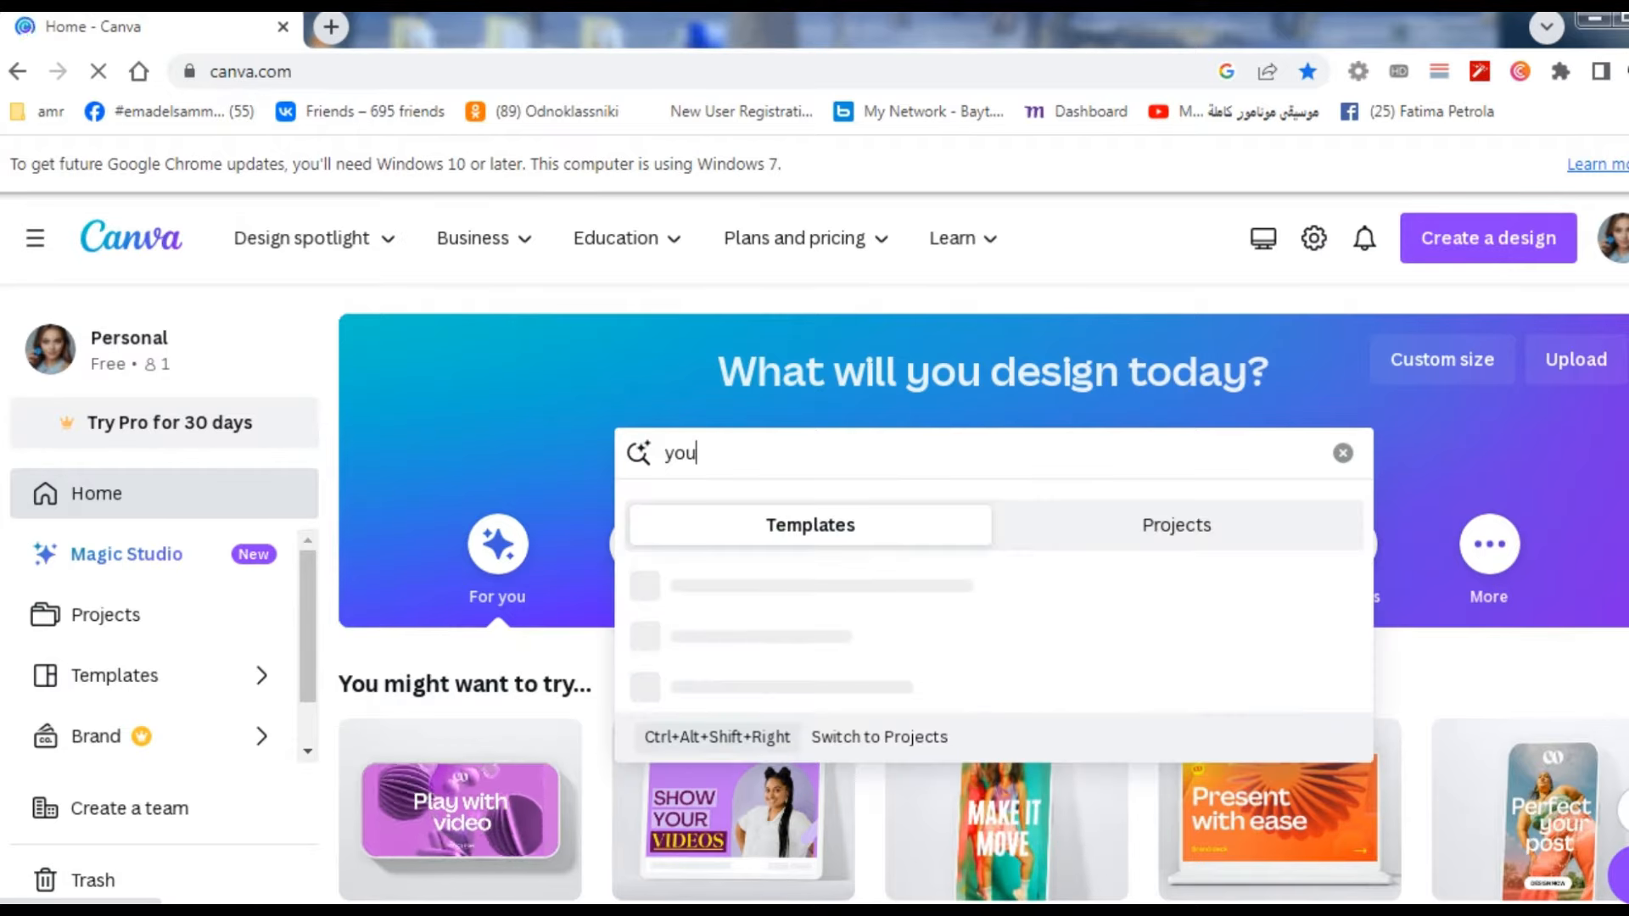
{"action": "type", "text": "tube s"}
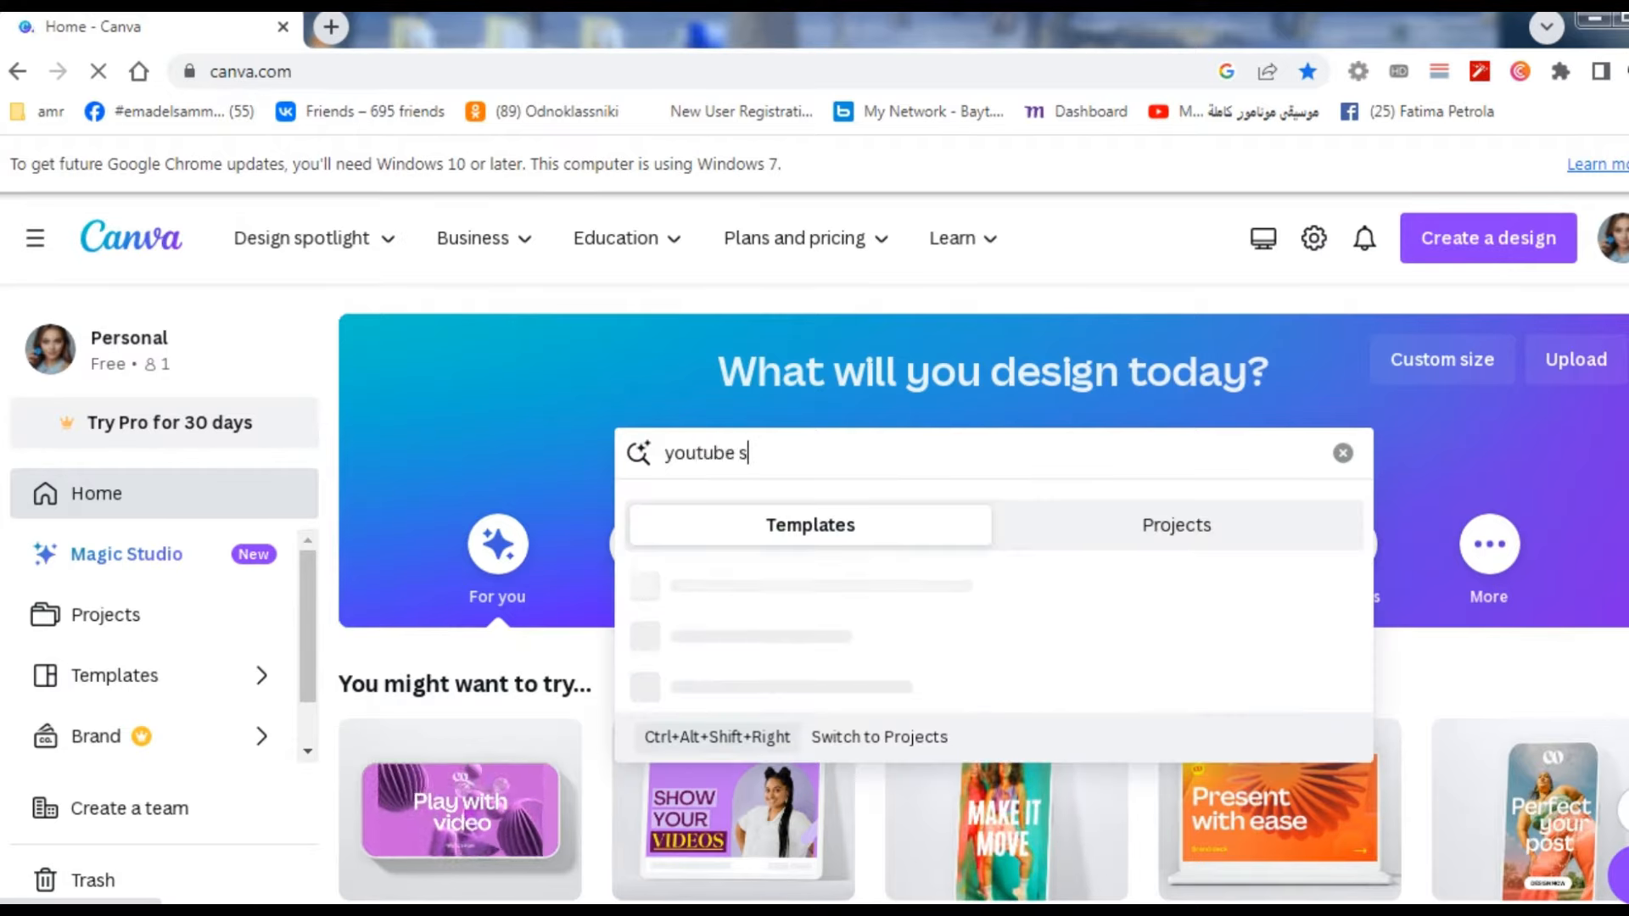
{"action": "type", "text": "horts"}
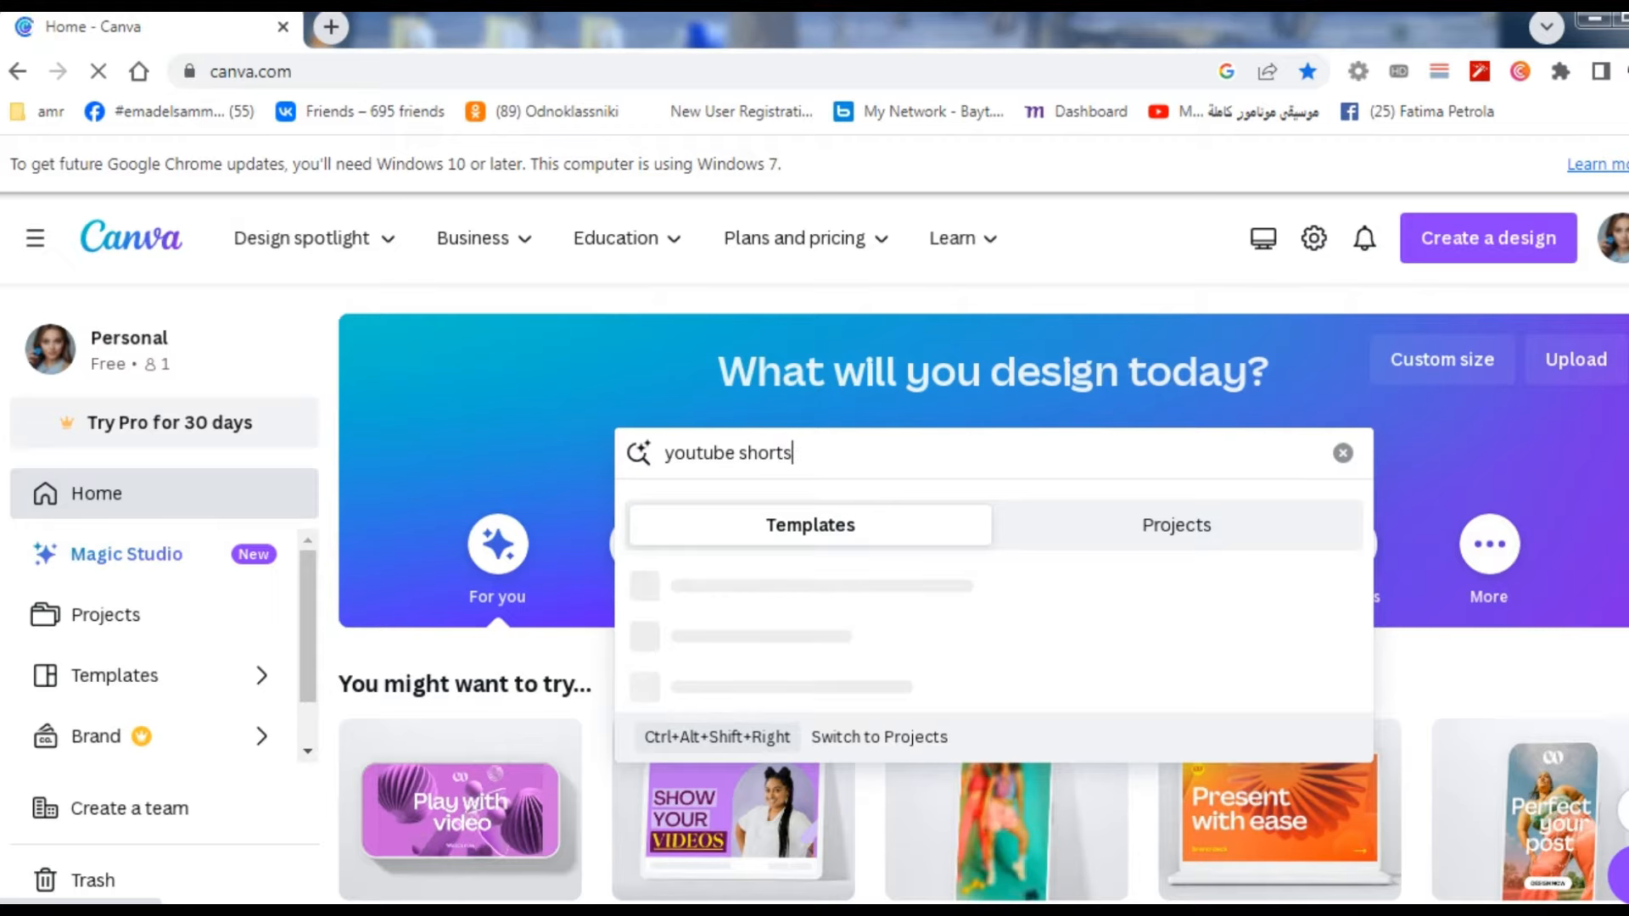
{"action": "key", "text": "Return"}
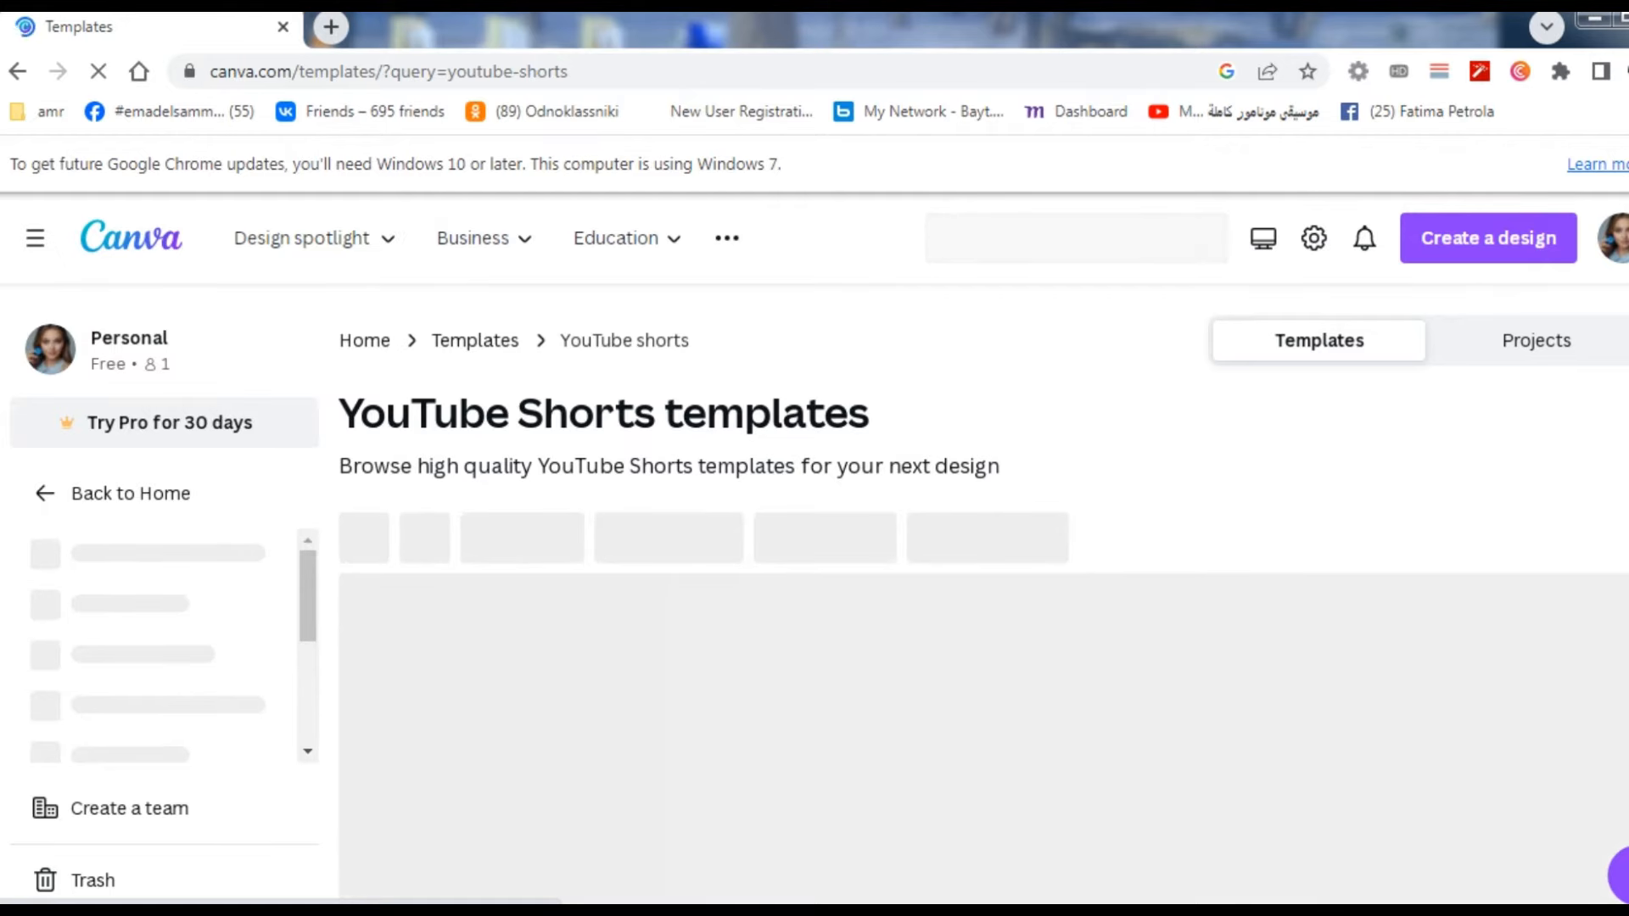
Step: Browse the YouTube Shorts templates and create a blank mobile video design
{"action": "scroll", "coordinate": [984, 594], "scroll_direction": "down", "scroll_amount": 3}
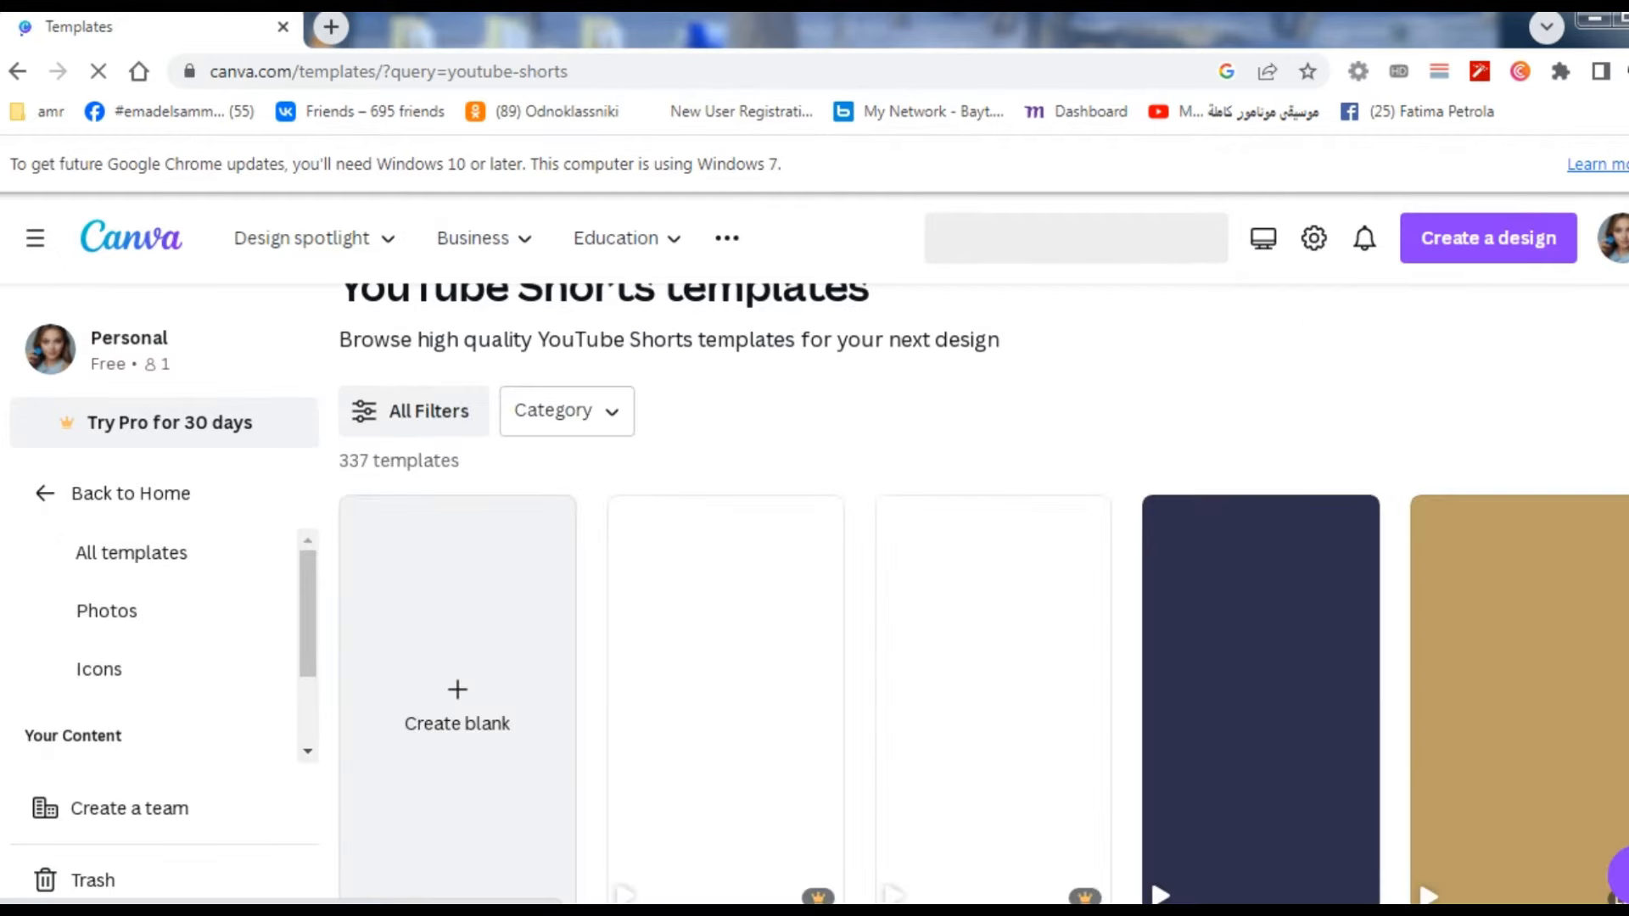
{"action": "scroll", "coordinate": [884, 495], "scroll_direction": "down", "scroll_amount": 3}
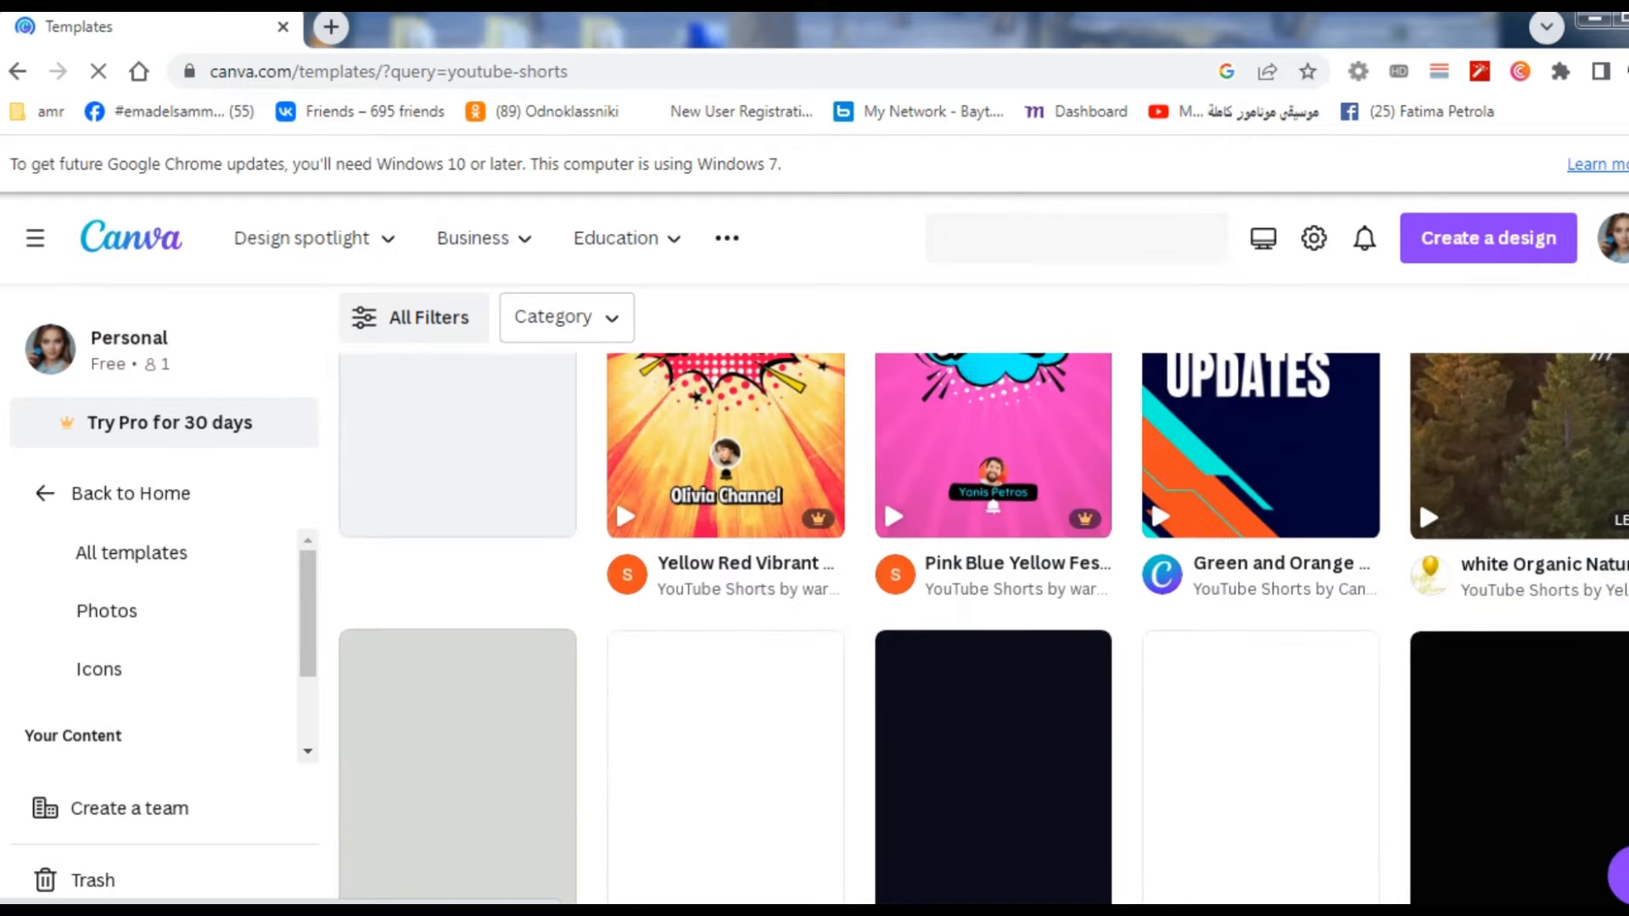
{"action": "scroll", "coordinate": [884, 496], "scroll_direction": "down", "scroll_amount": 4}
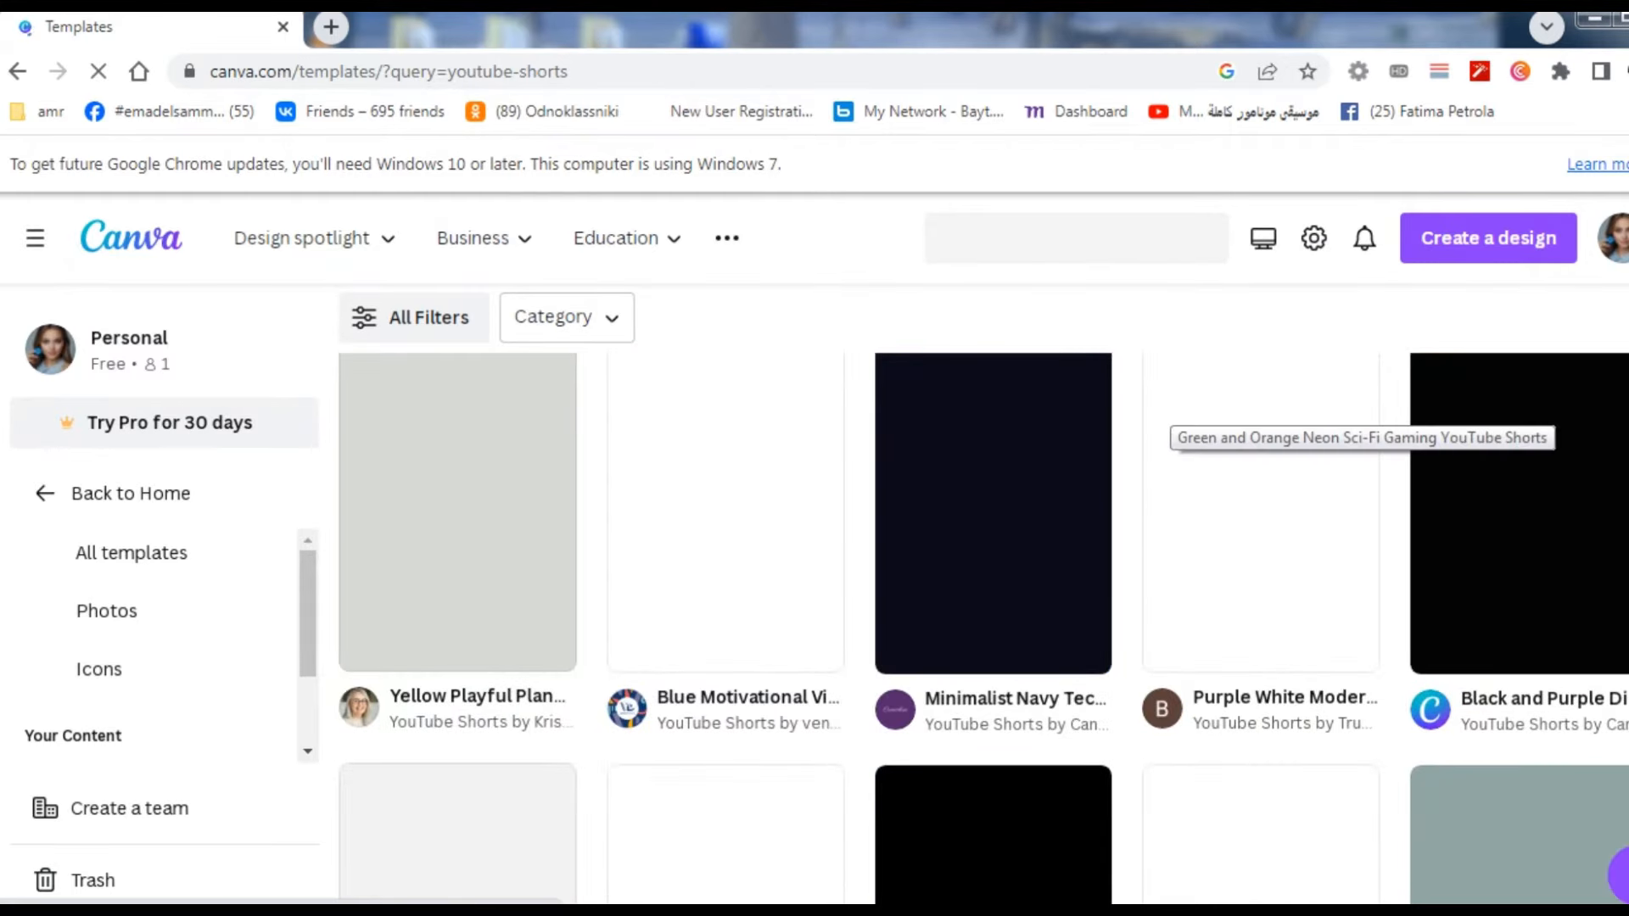
{"action": "scroll", "coordinate": [984, 594], "scroll_direction": "up", "scroll_amount": 6}
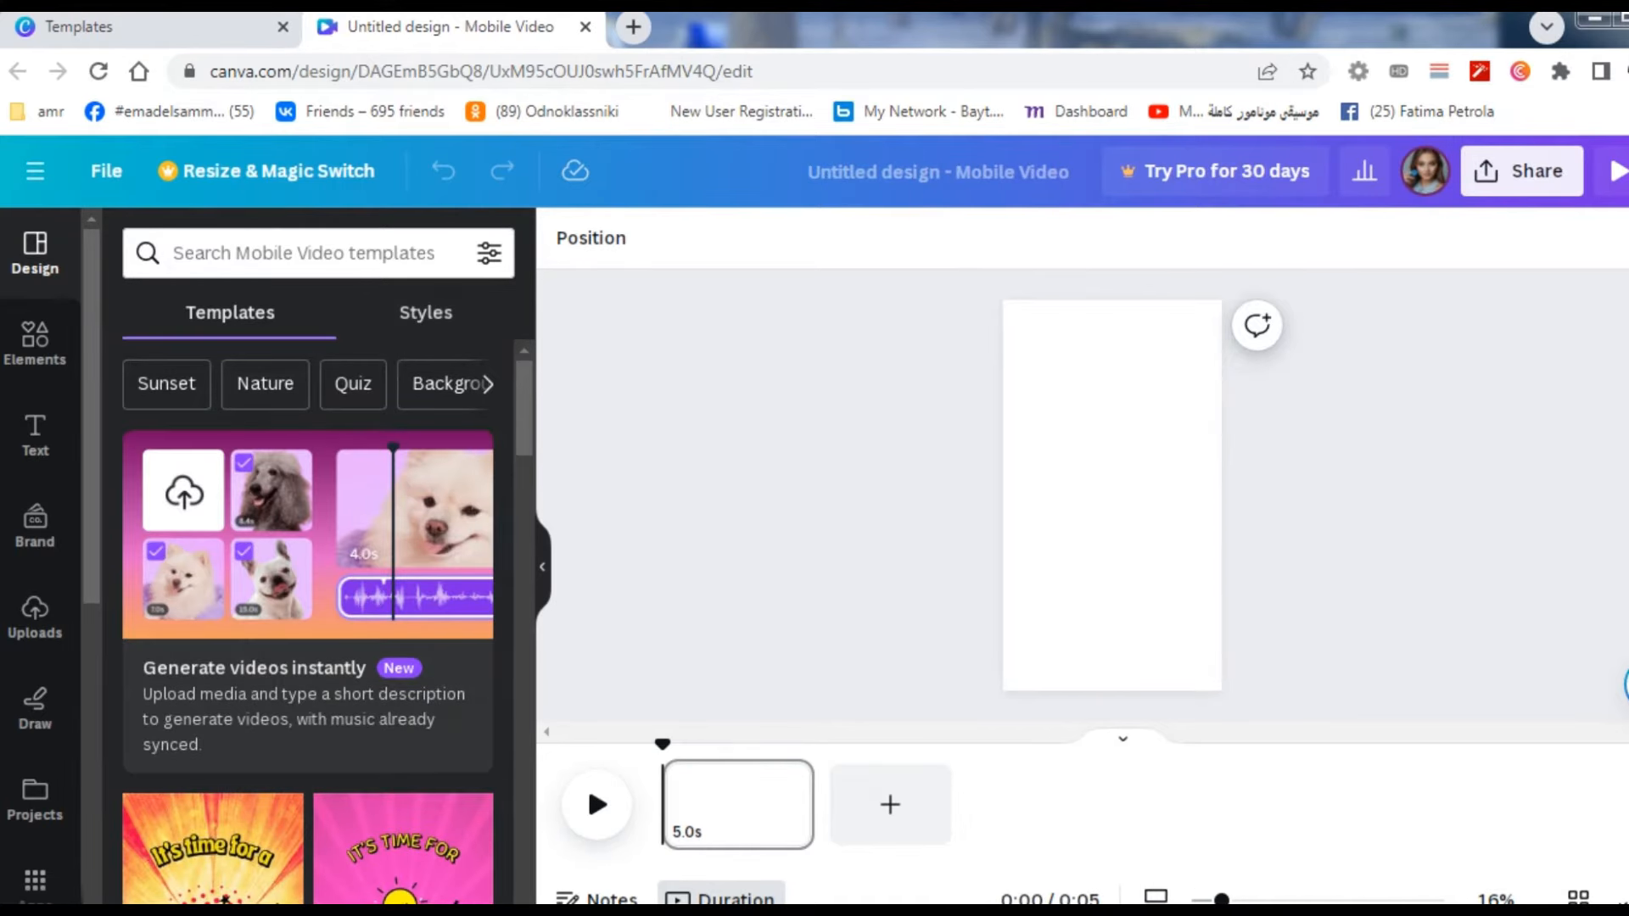
Step: Apply the "What is the best VR?" page from the Minimalist VR Equipment Gradient 3D Gaming template to the blank page
{"action": "left_click", "coordinate": [426, 313]}
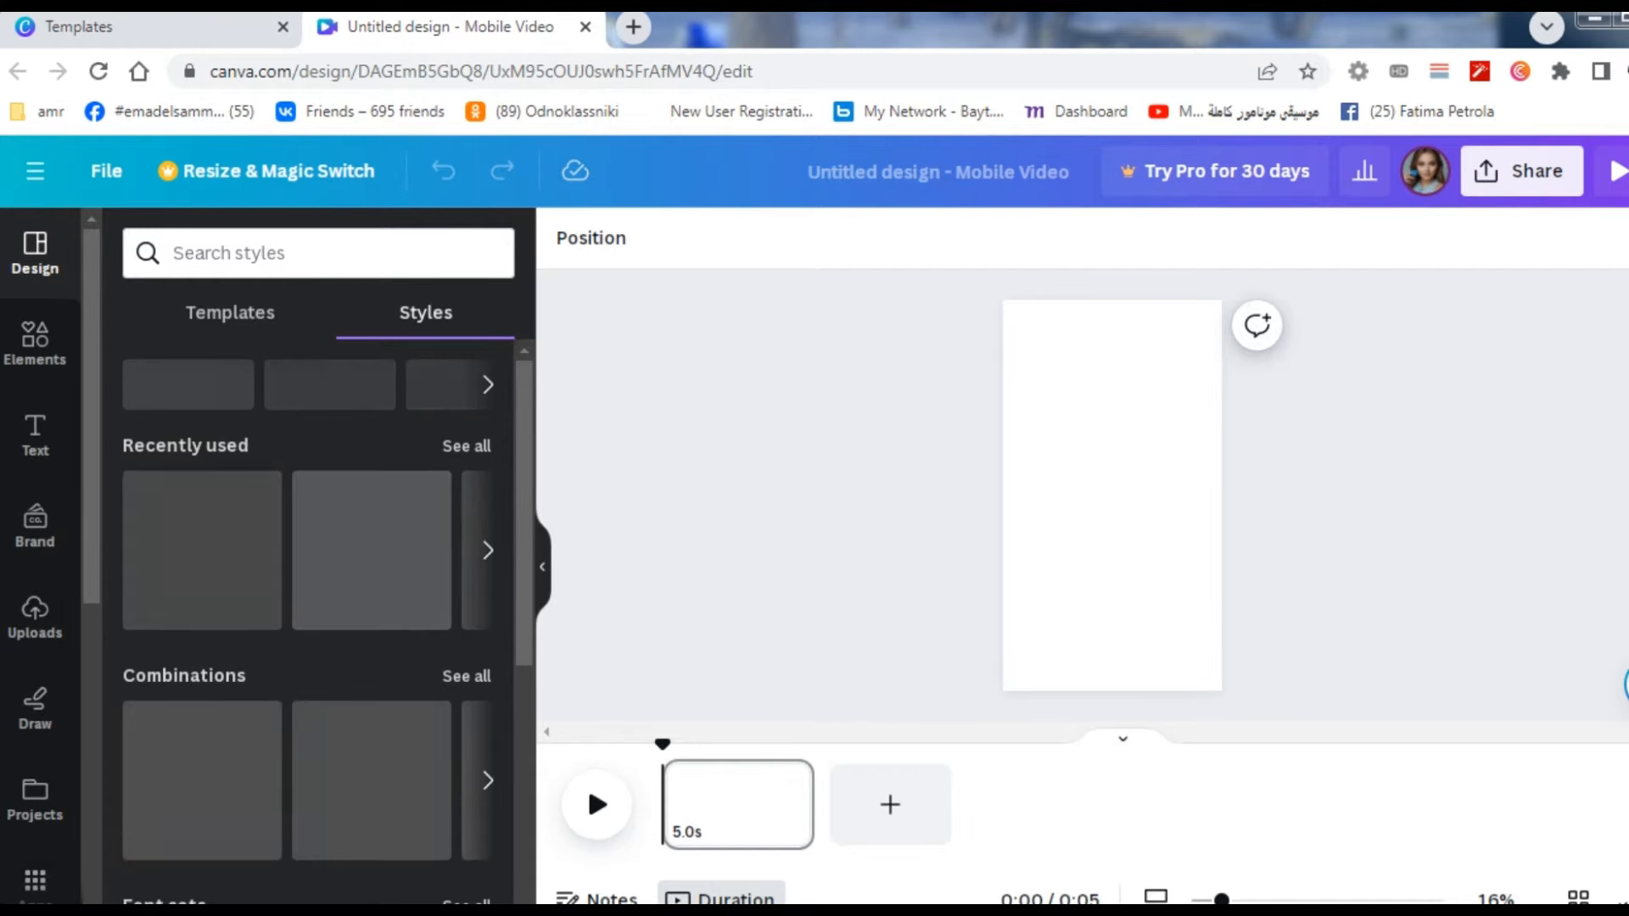
{"action": "scroll", "coordinate": [318, 628], "scroll_direction": "down", "scroll_amount": 10}
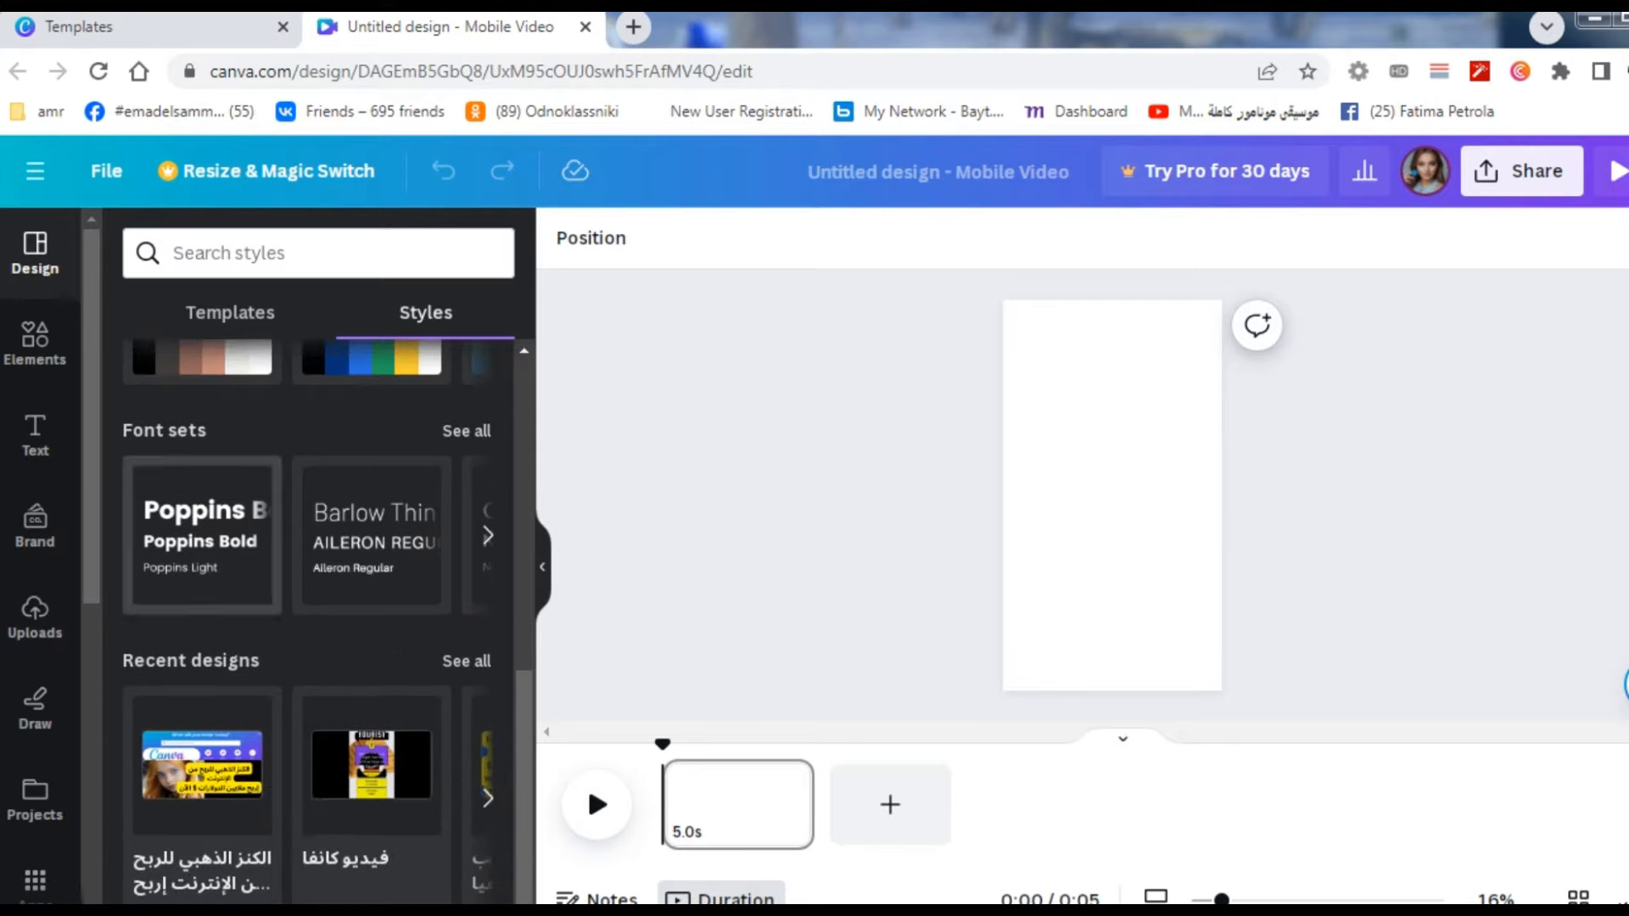
{"action": "scroll", "coordinate": [318, 623], "scroll_direction": "up", "scroll_amount": 10}
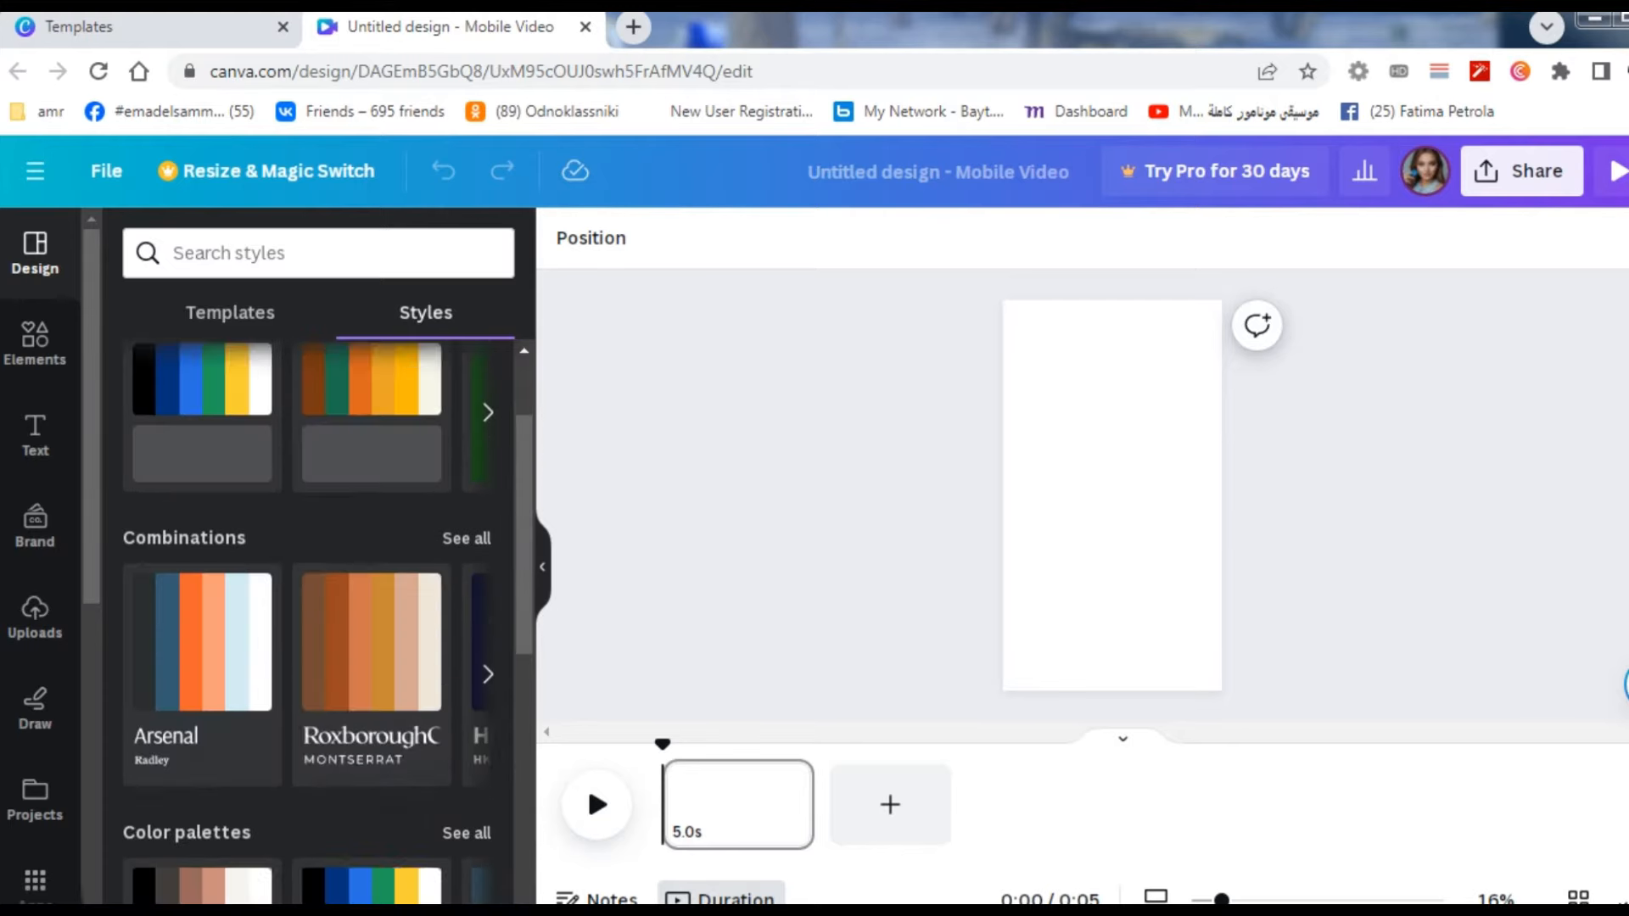
{"action": "left_click", "coordinate": [230, 313]}
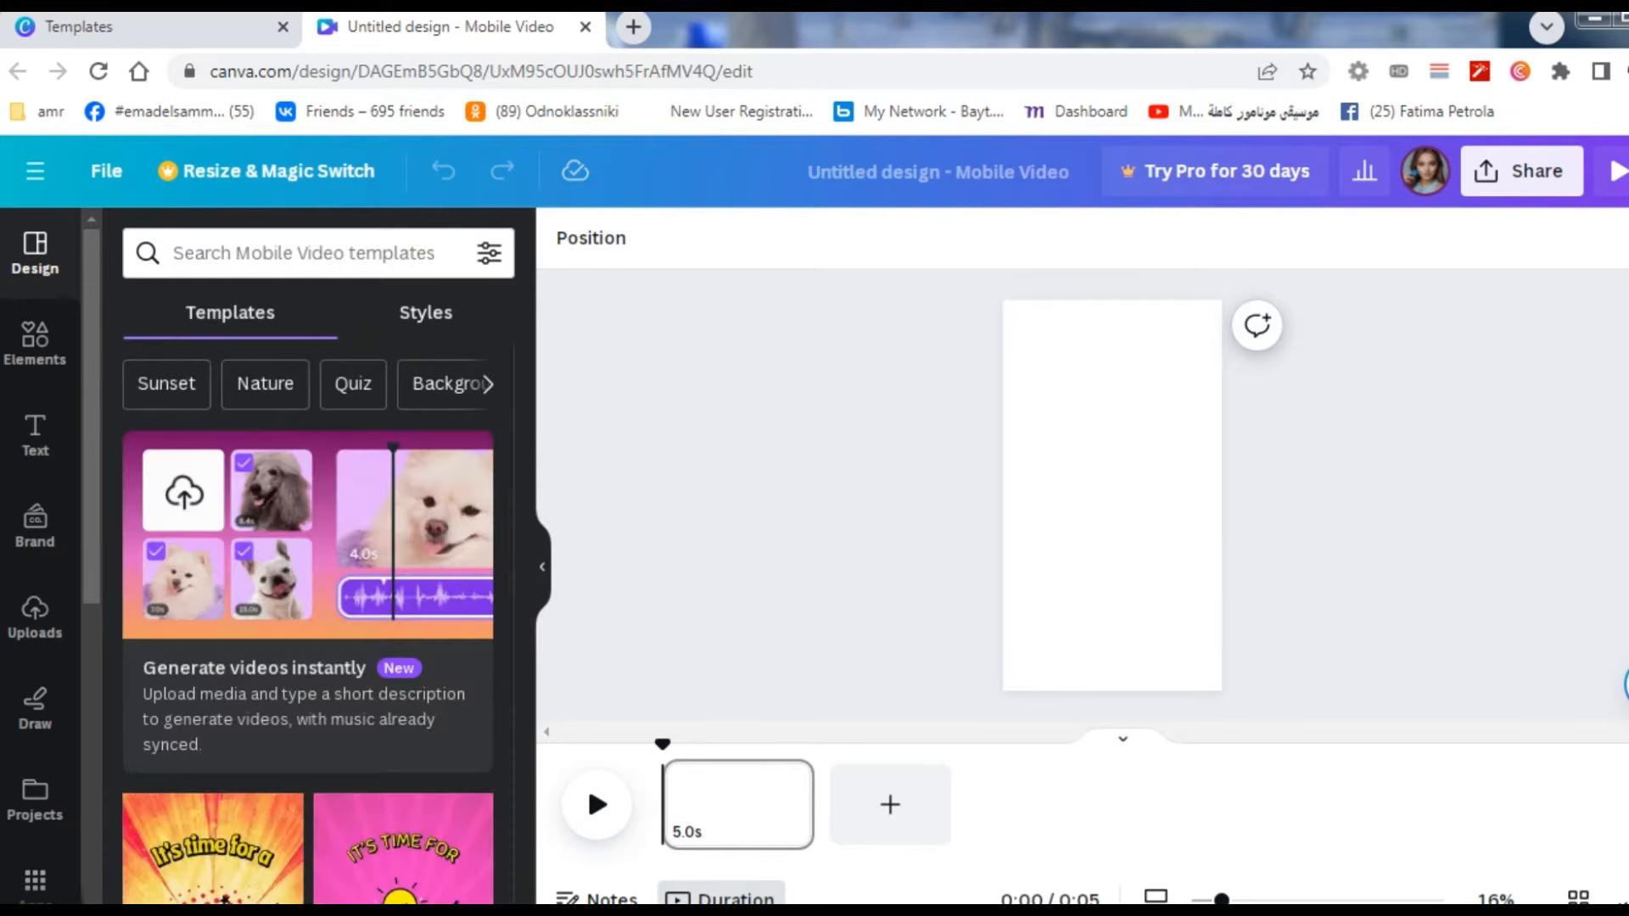
{"action": "scroll", "coordinate": [308, 622], "scroll_direction": "down", "scroll_amount": 5}
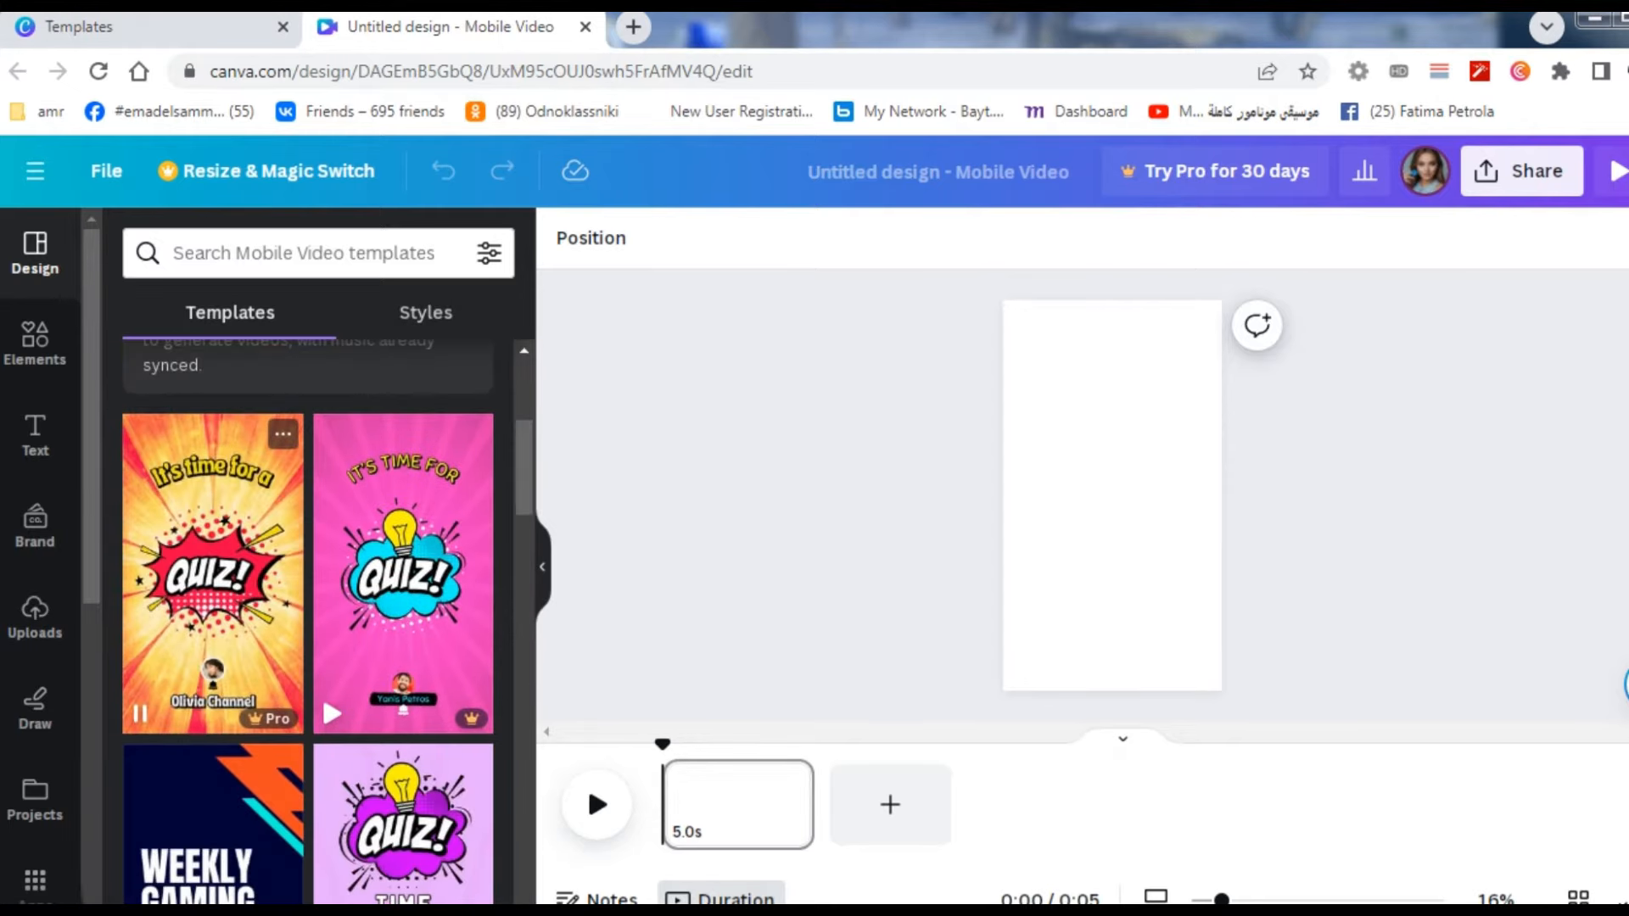
{"action": "scroll", "coordinate": [308, 622], "scroll_direction": "down", "scroll_amount": 3}
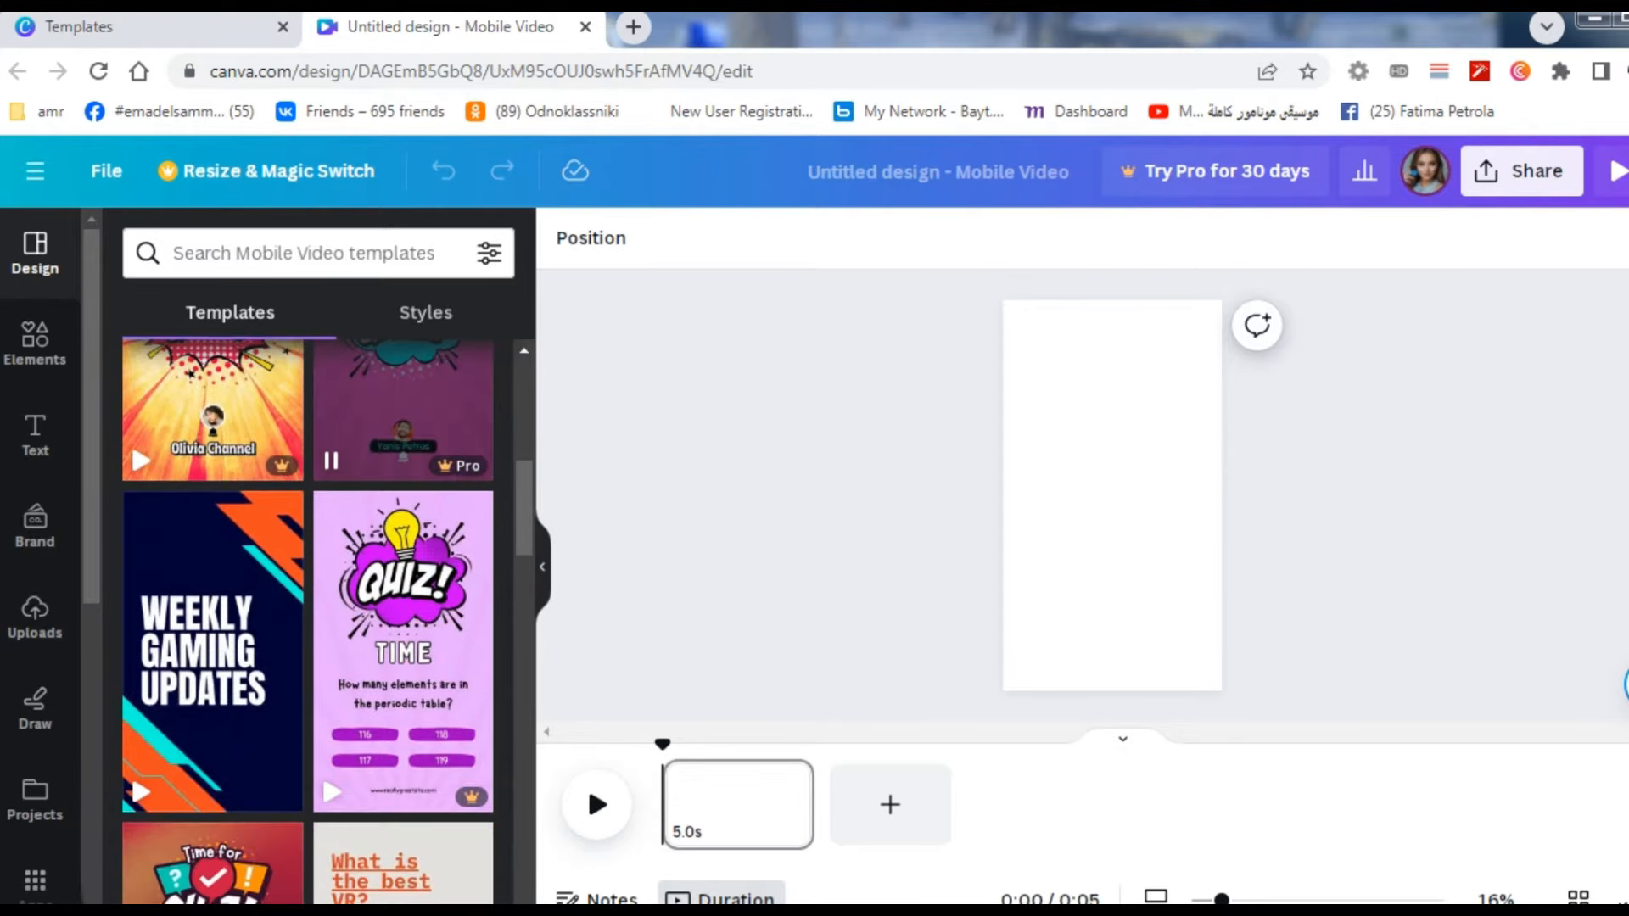
{"action": "scroll", "coordinate": [308, 622], "scroll_direction": "down", "scroll_amount": 1}
{"action": "scroll", "coordinate": [403, 628], "scroll_direction": "down", "scroll_amount": 2}
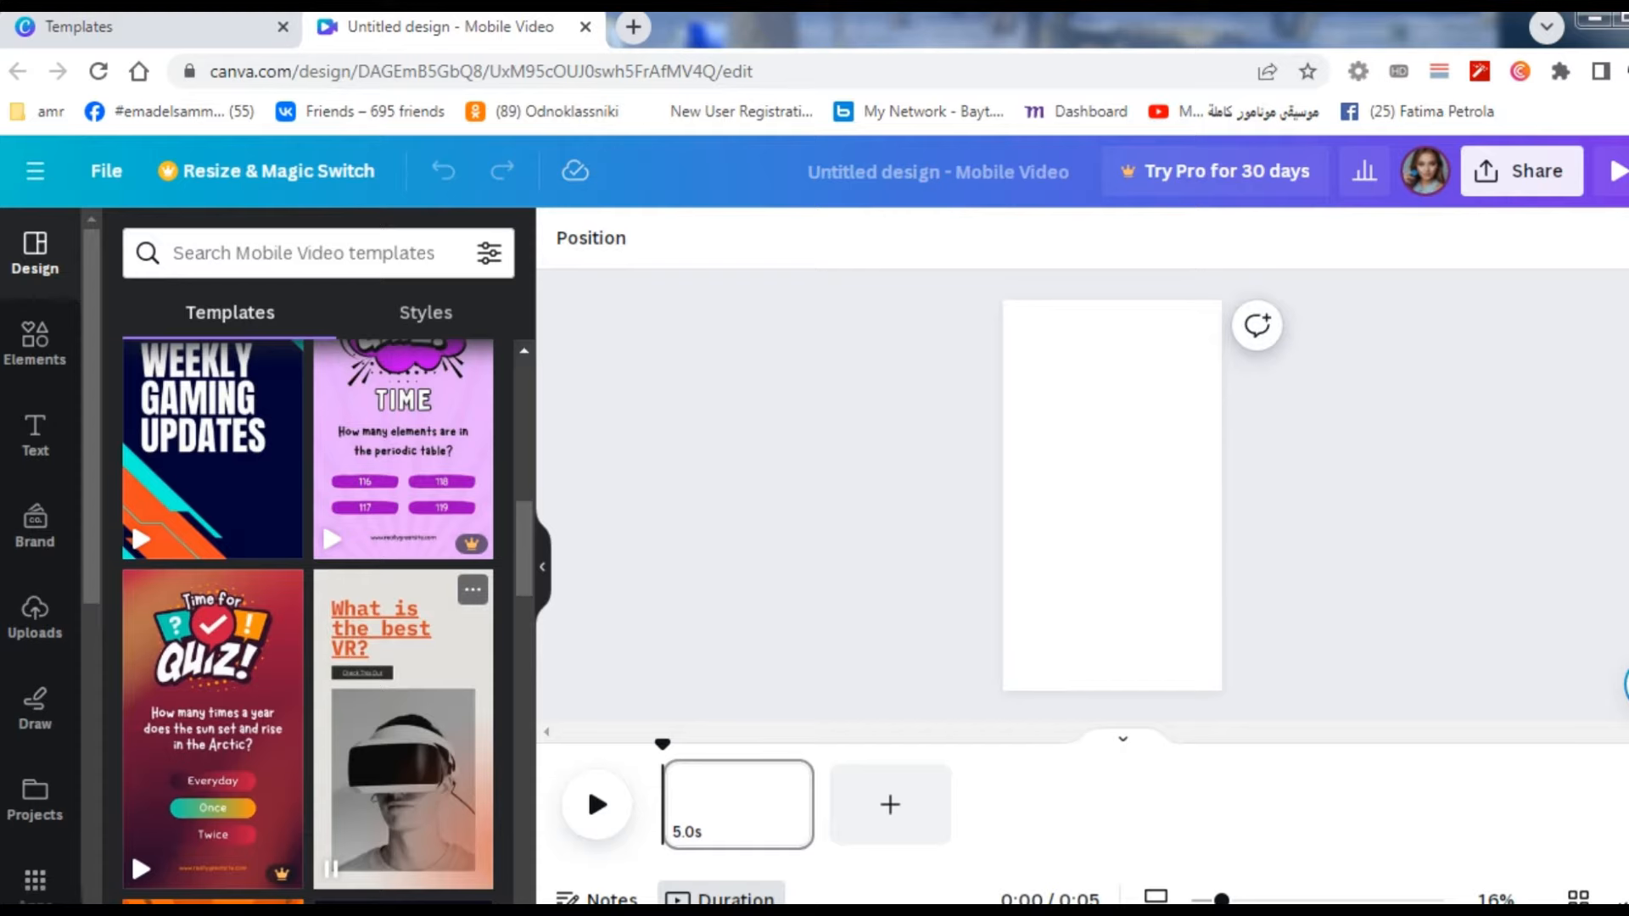
{"action": "scroll", "coordinate": [308, 622], "scroll_direction": "down", "scroll_amount": 2}
{"action": "scroll", "coordinate": [308, 622], "scroll_direction": "up", "scroll_amount": 2}
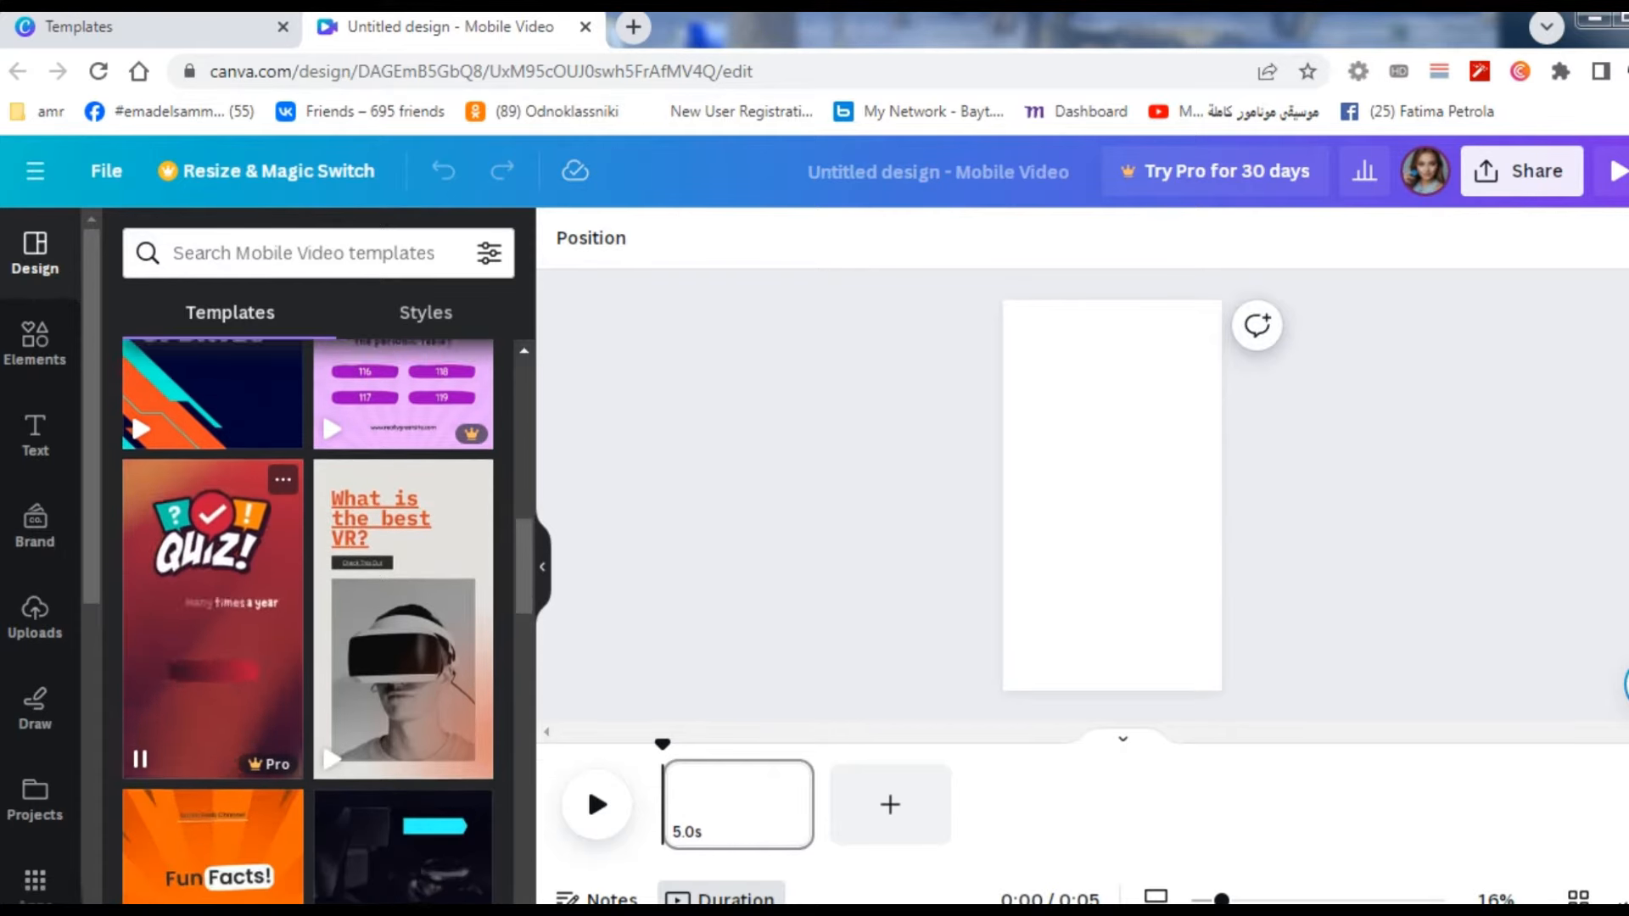
{"action": "left_click", "coordinate": [403, 730]}
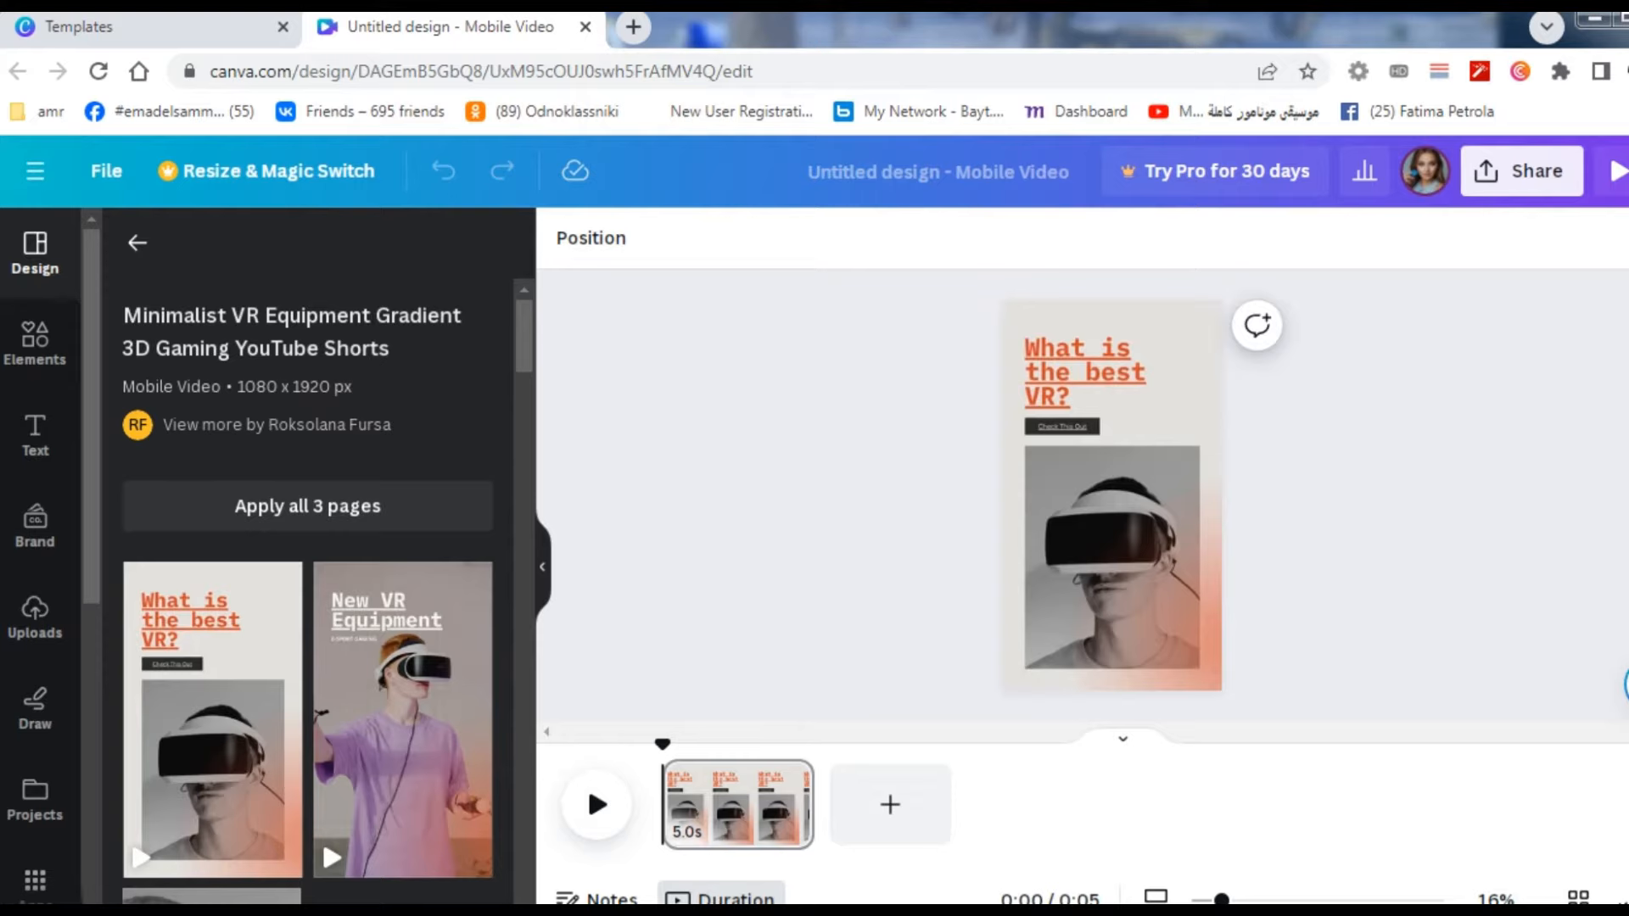
{"action": "right_click", "coordinate": [1114, 423]}
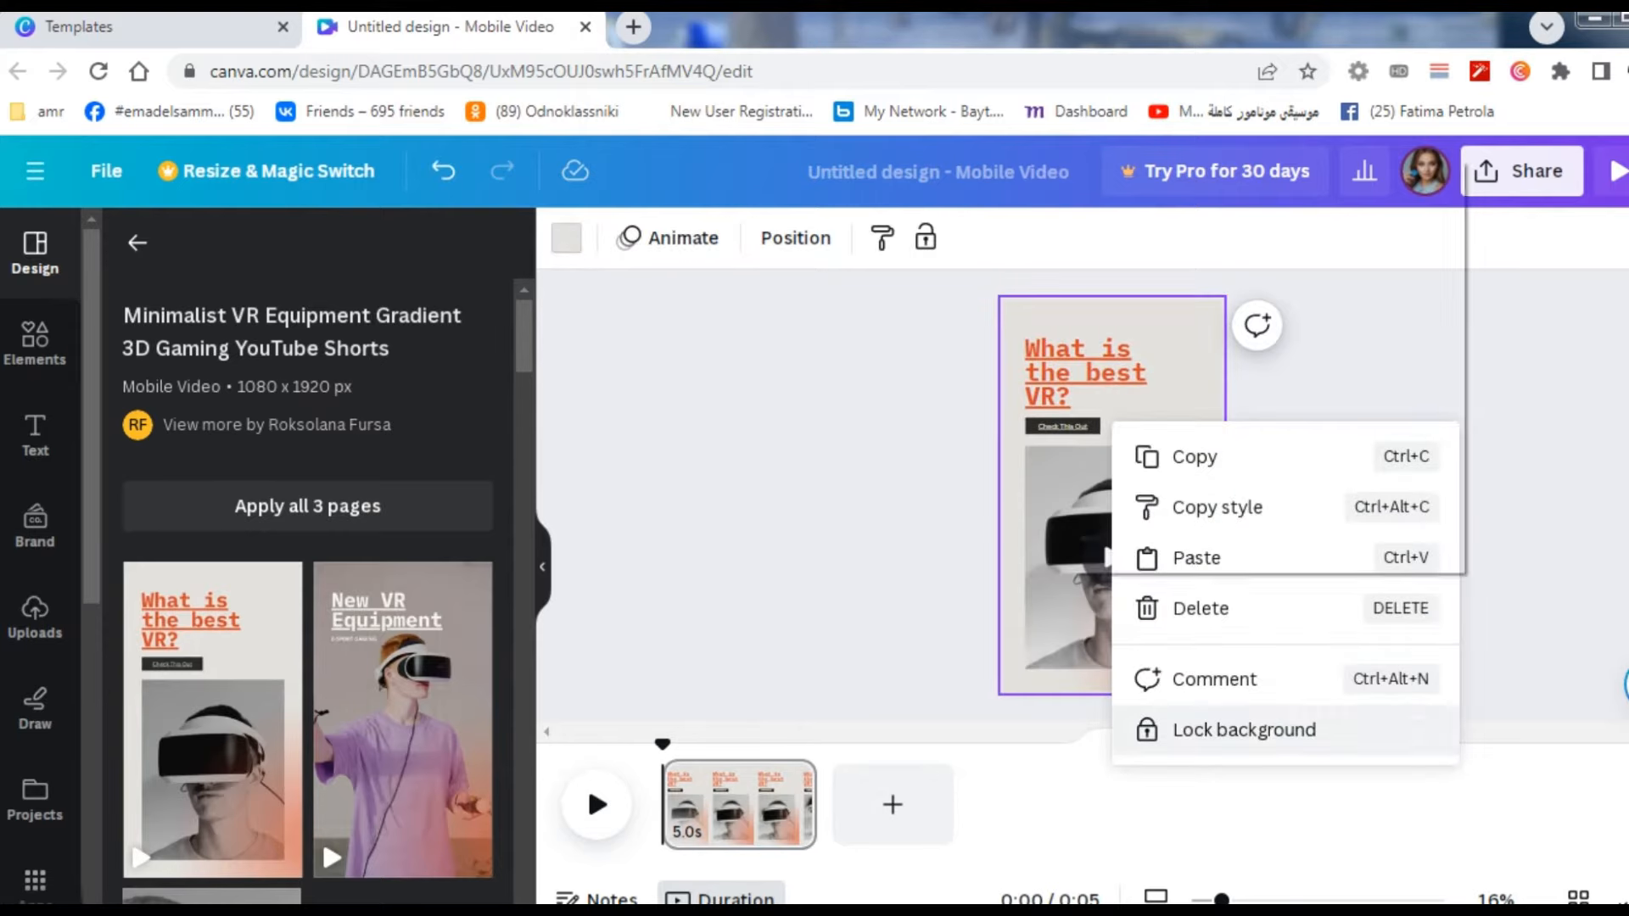
{"action": "right_click", "coordinate": [1072, 158]}
{"action": "key", "text": "Escape"}
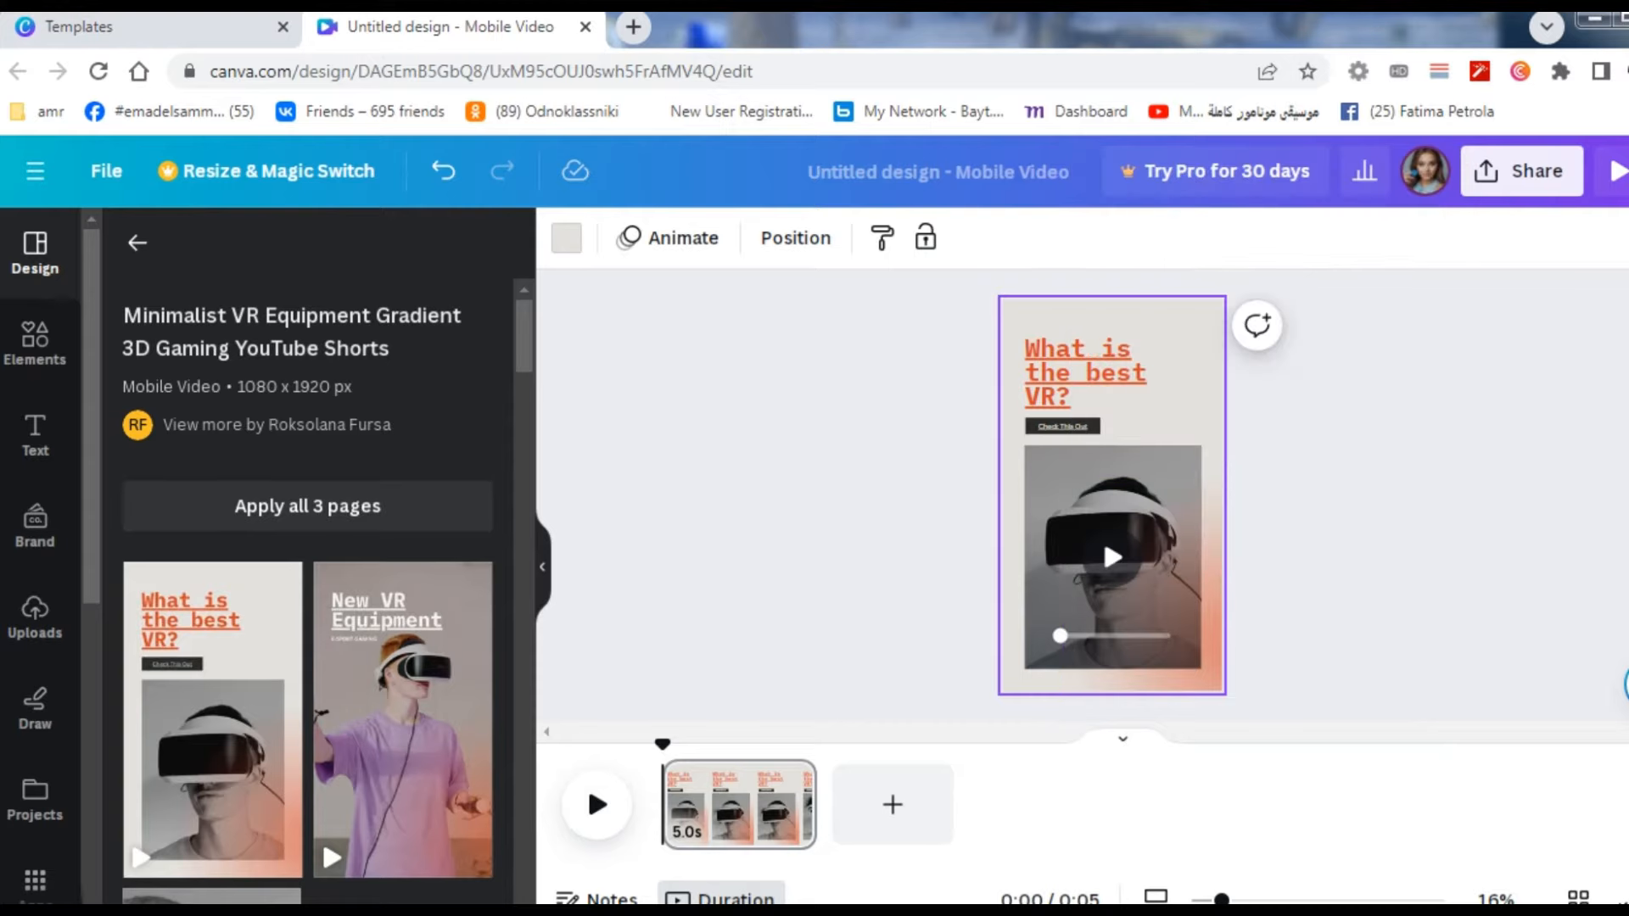
{"action": "key", "text": "Escape"}
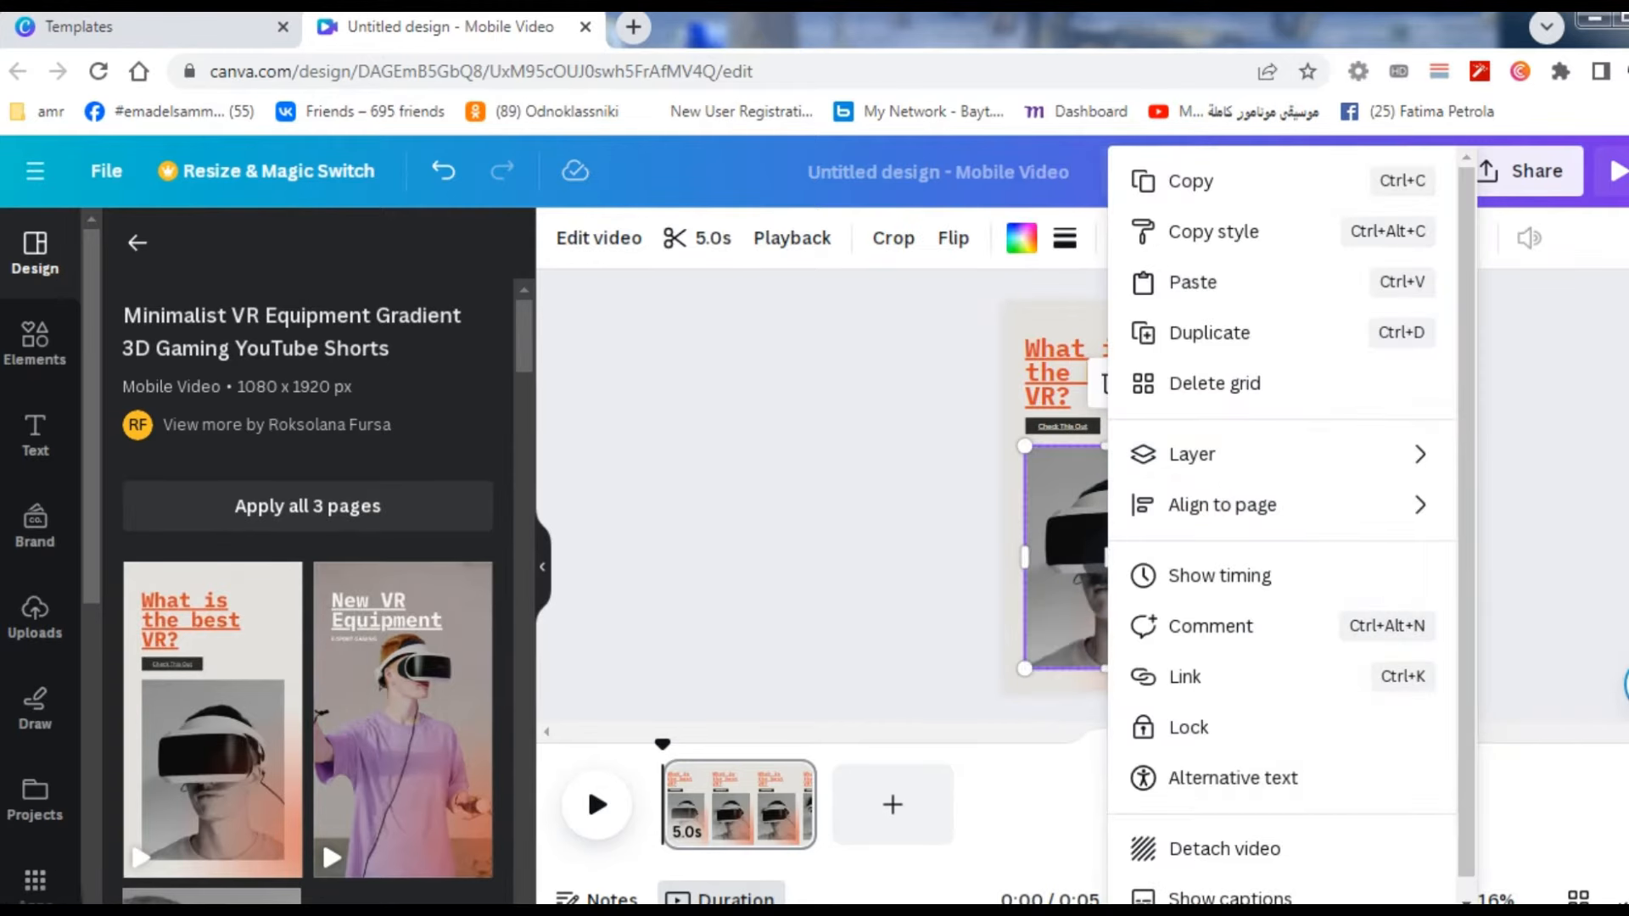
{"action": "left_click", "coordinate": [1225, 849]}
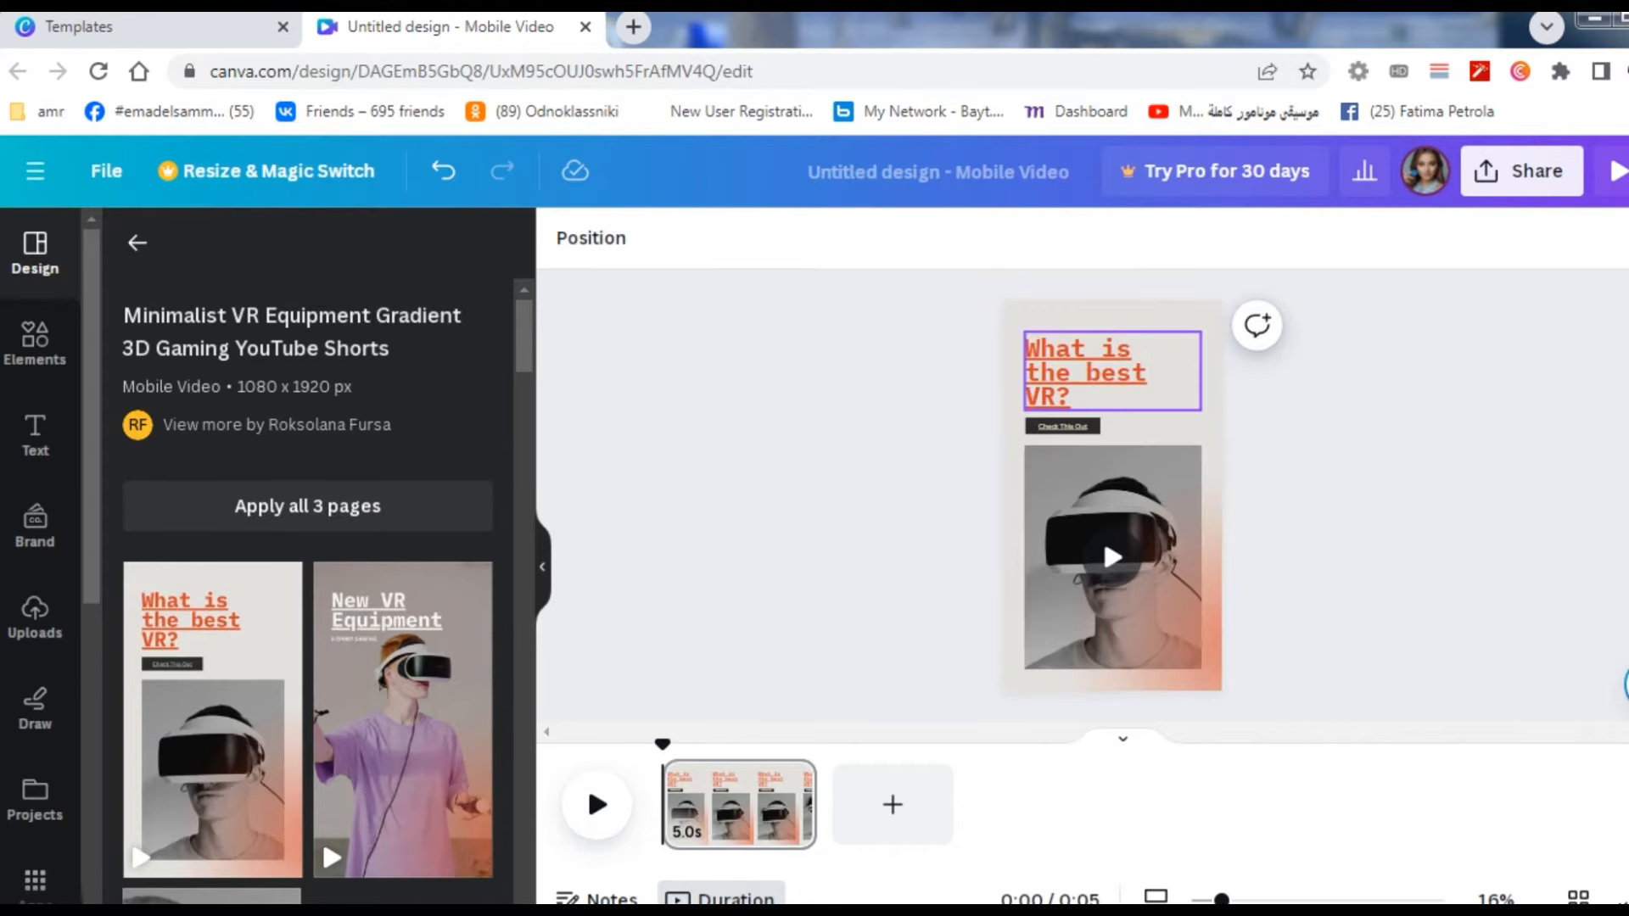
Step: Replace the "What is the best VR?" heading text with "video shorts"
{"action": "left_click", "coordinate": [1082, 373]}
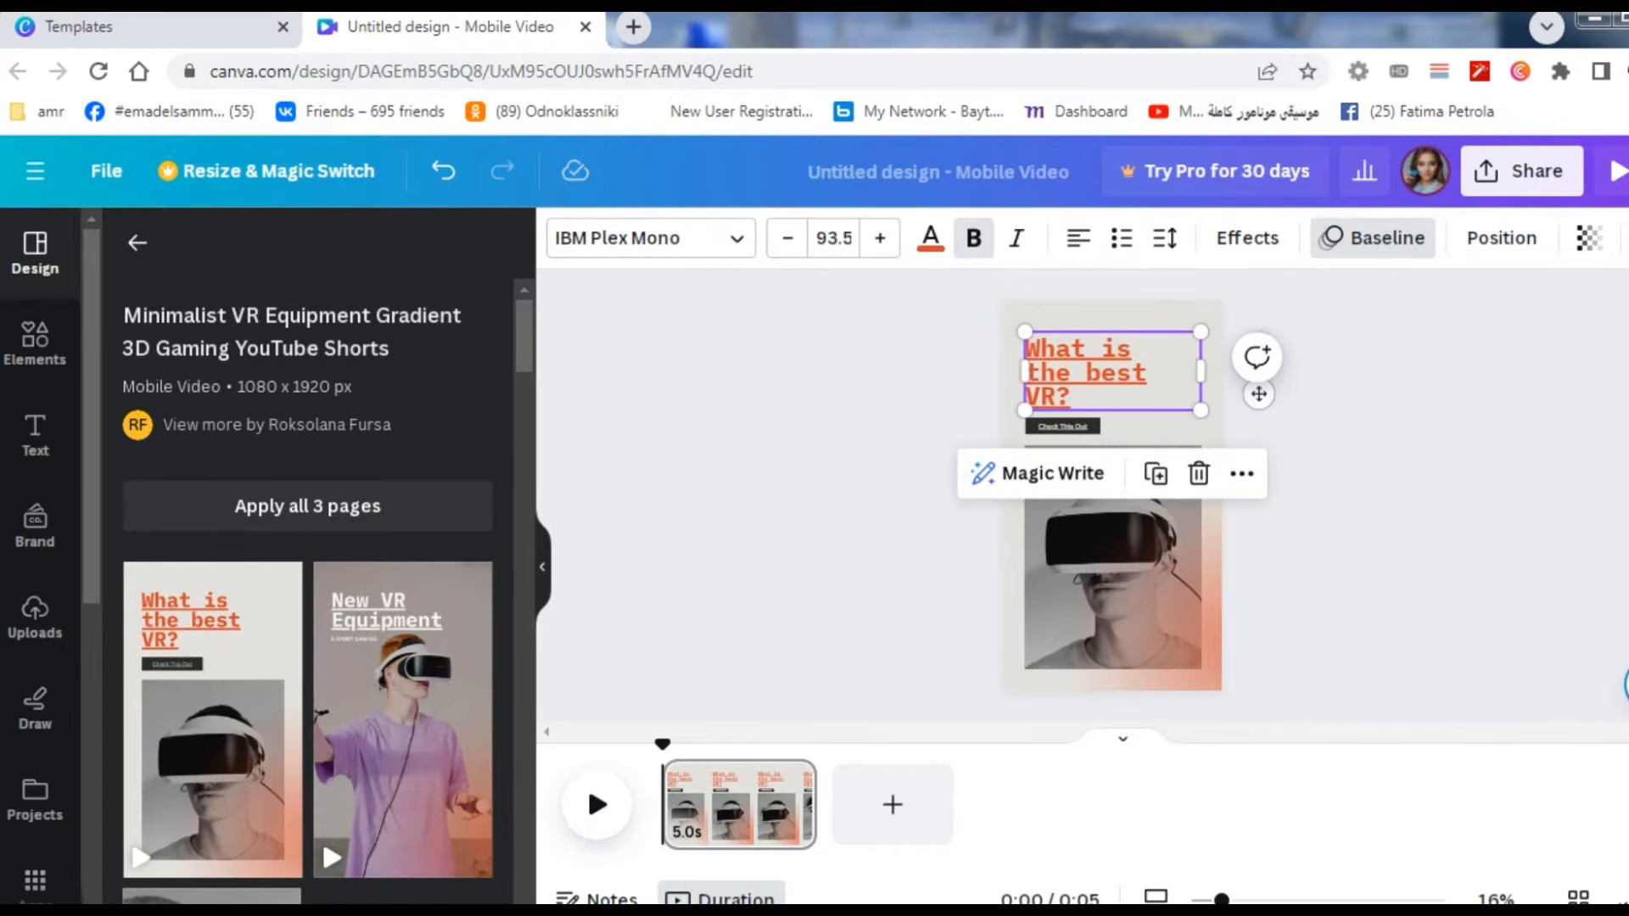
{"action": "left_click", "coordinate": [35, 435]}
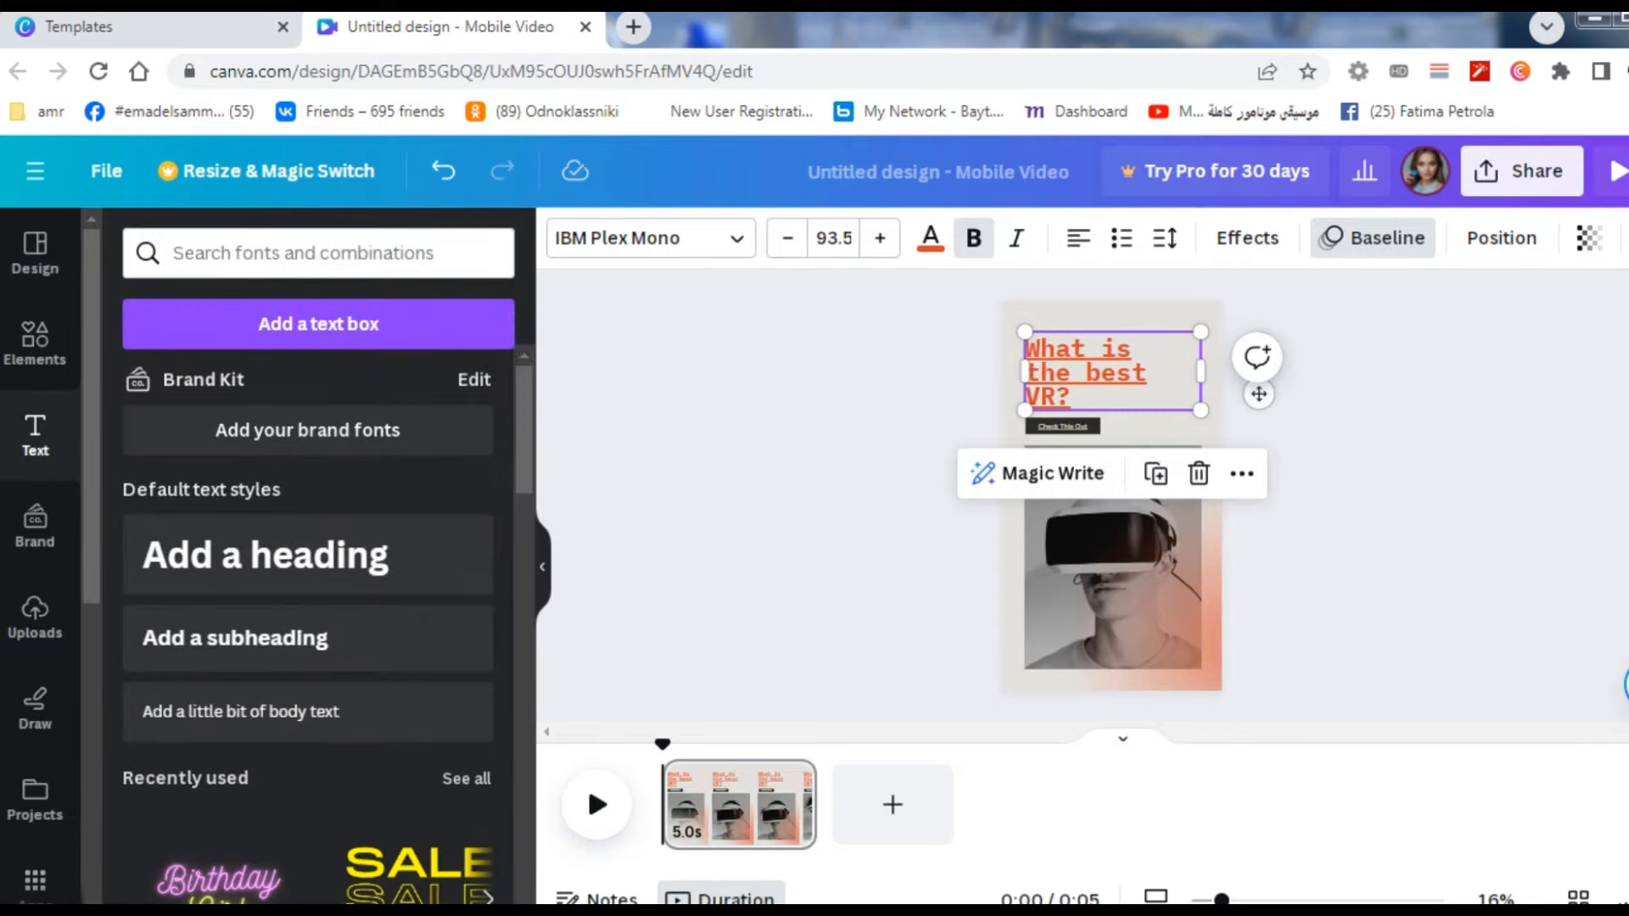
{"action": "key", "text": "shift+End"}
{"action": "key", "text": "shift+Left"}
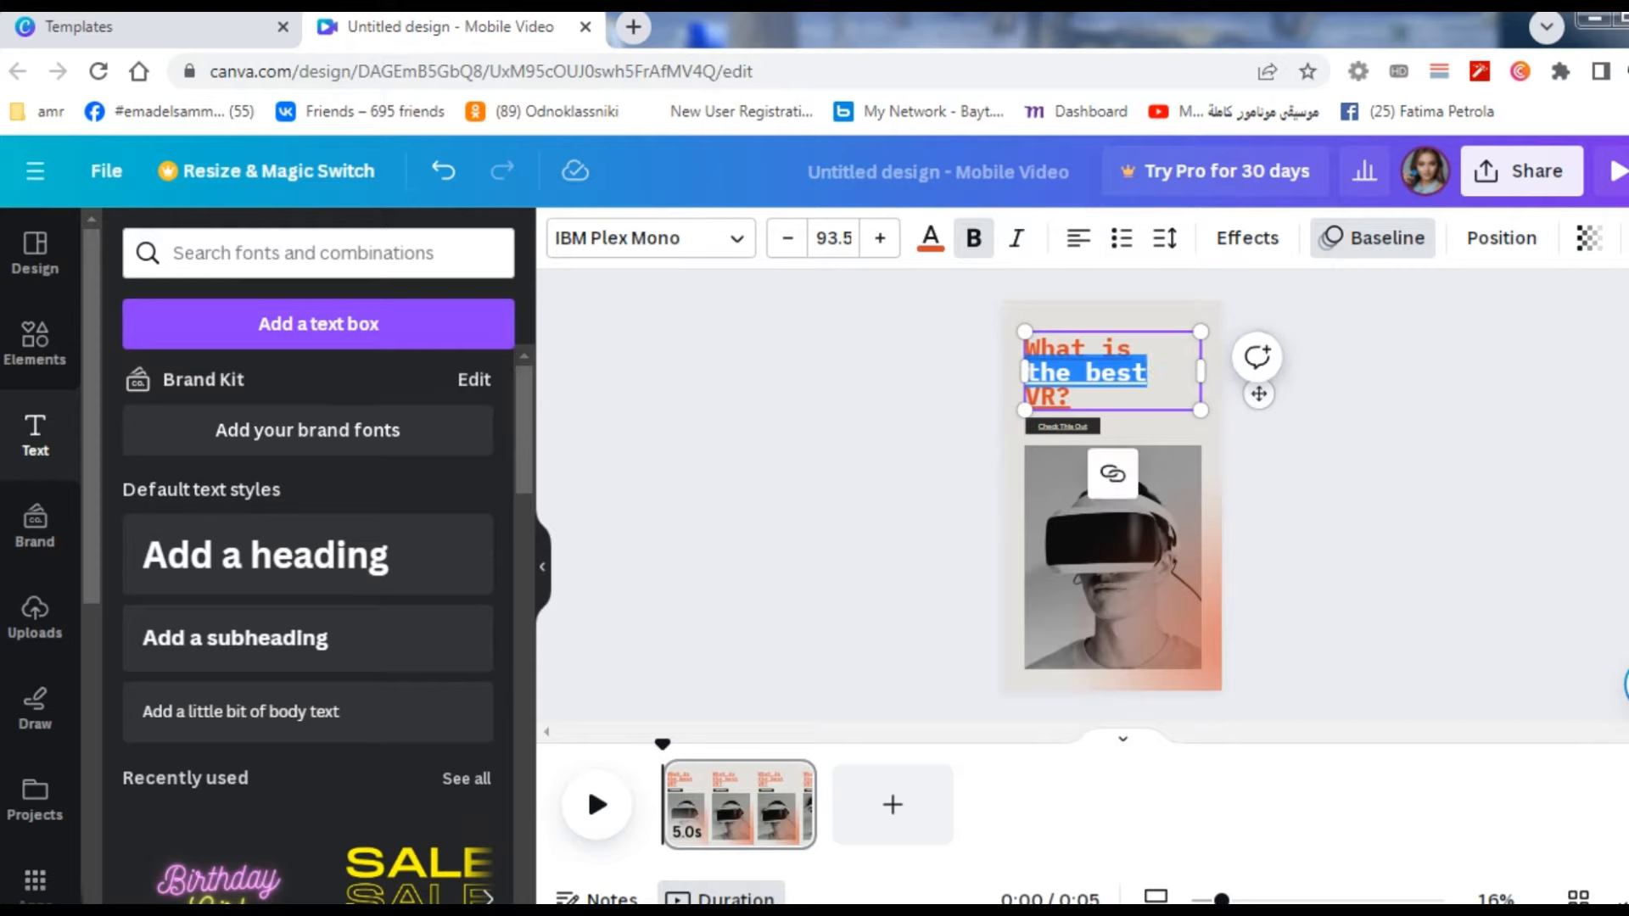
{"action": "key", "text": "ctrl+a"}
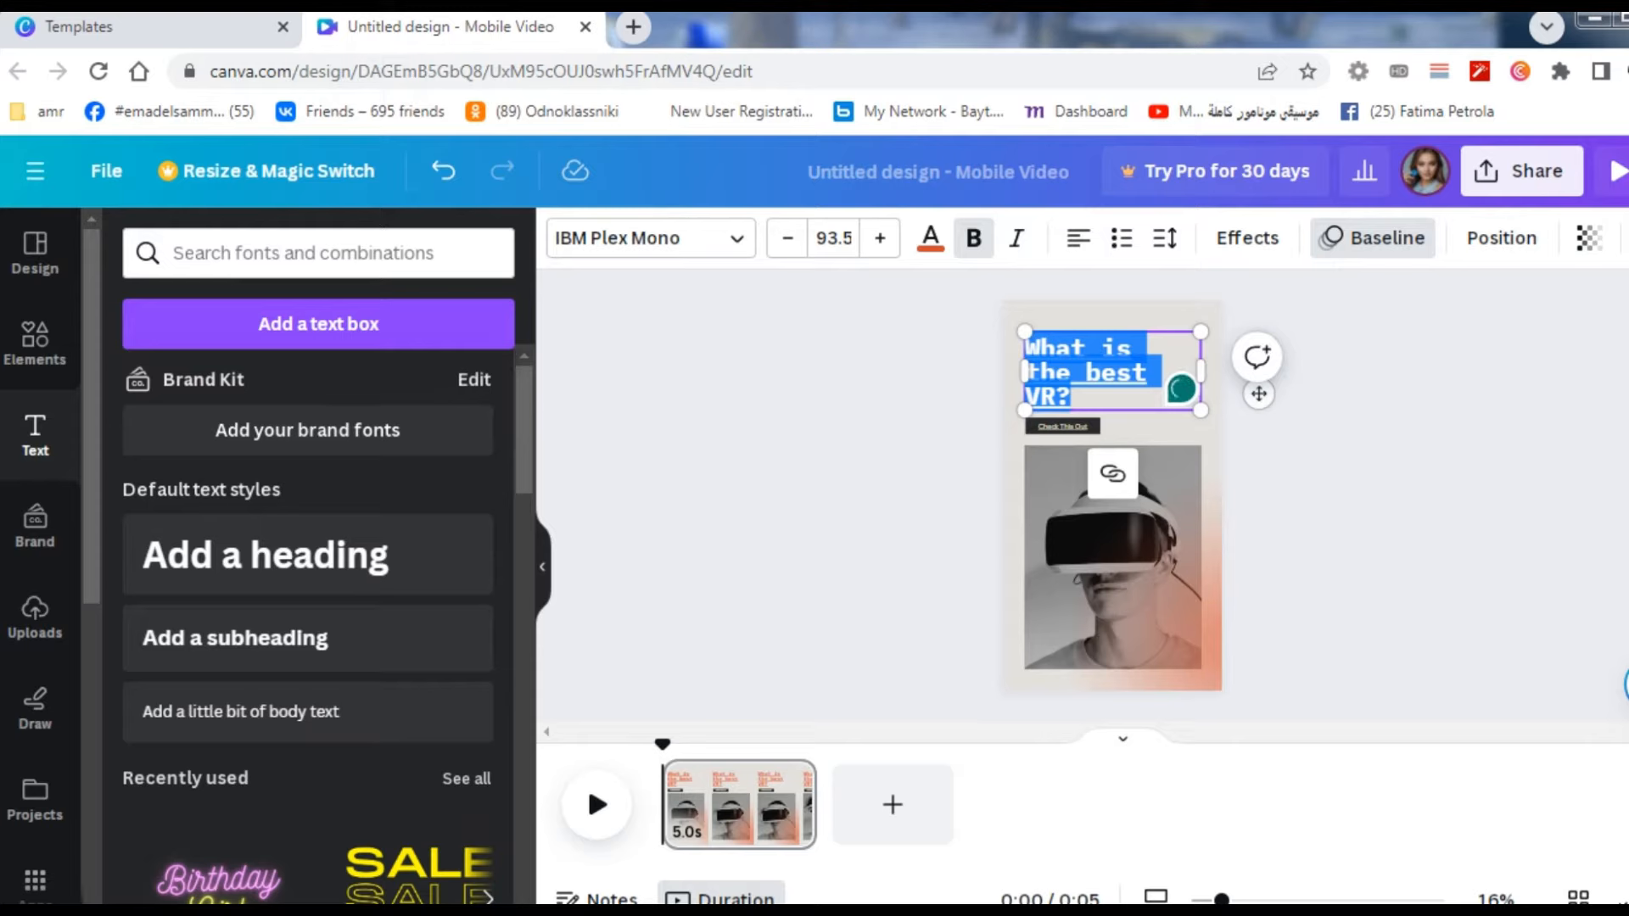
{"action": "type", "text": "video "}
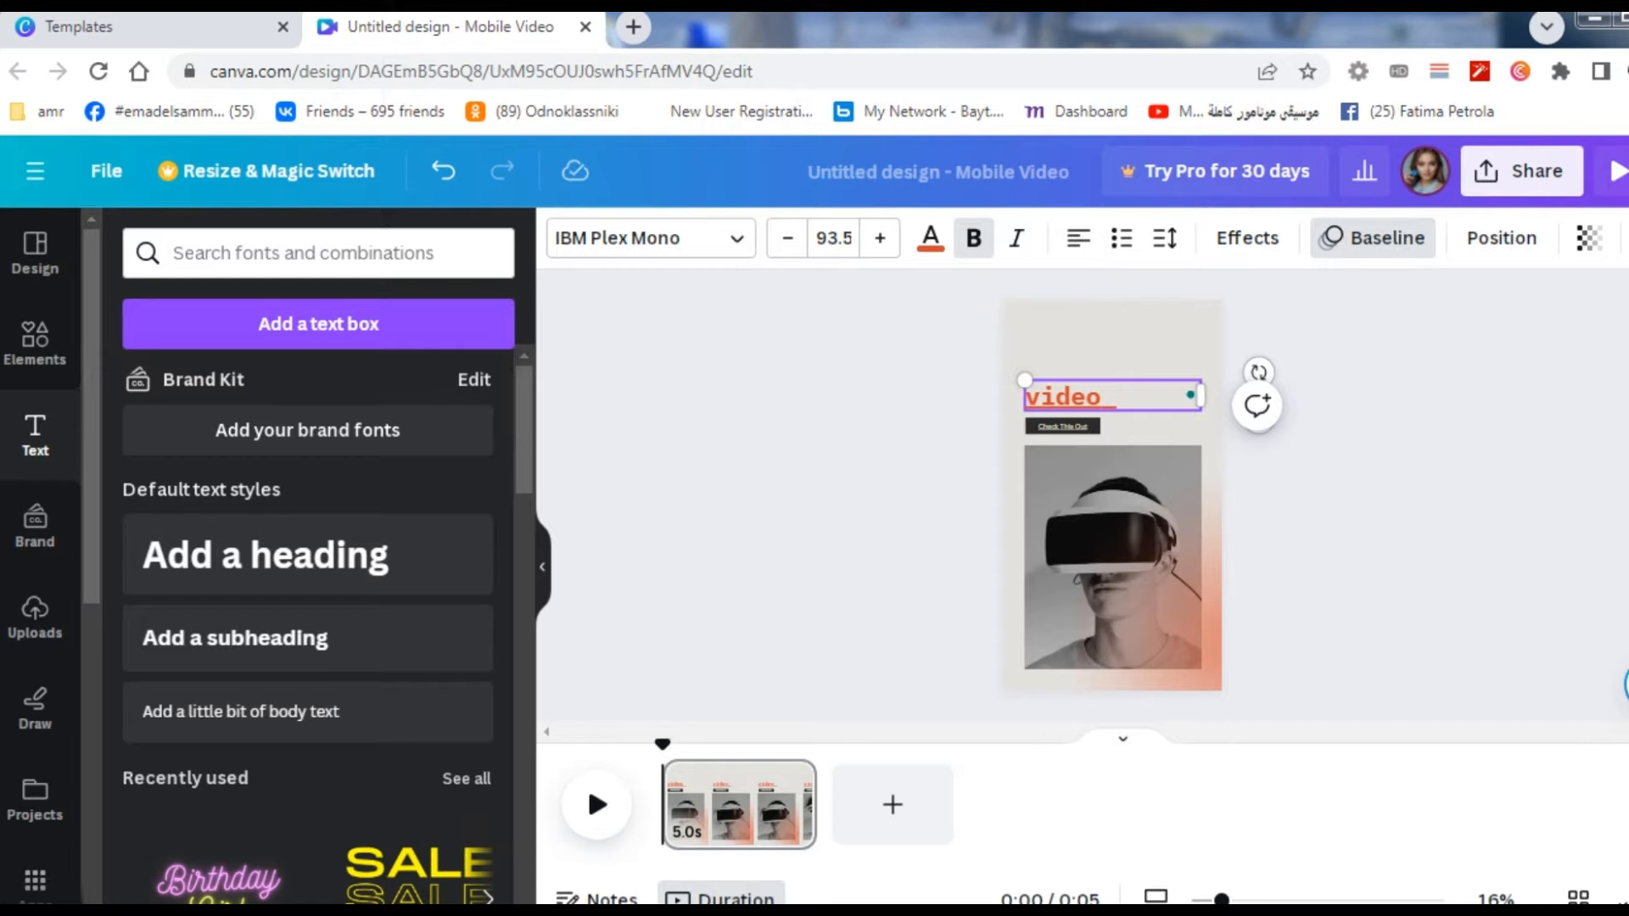
{"action": "type", "text": "shorts"}
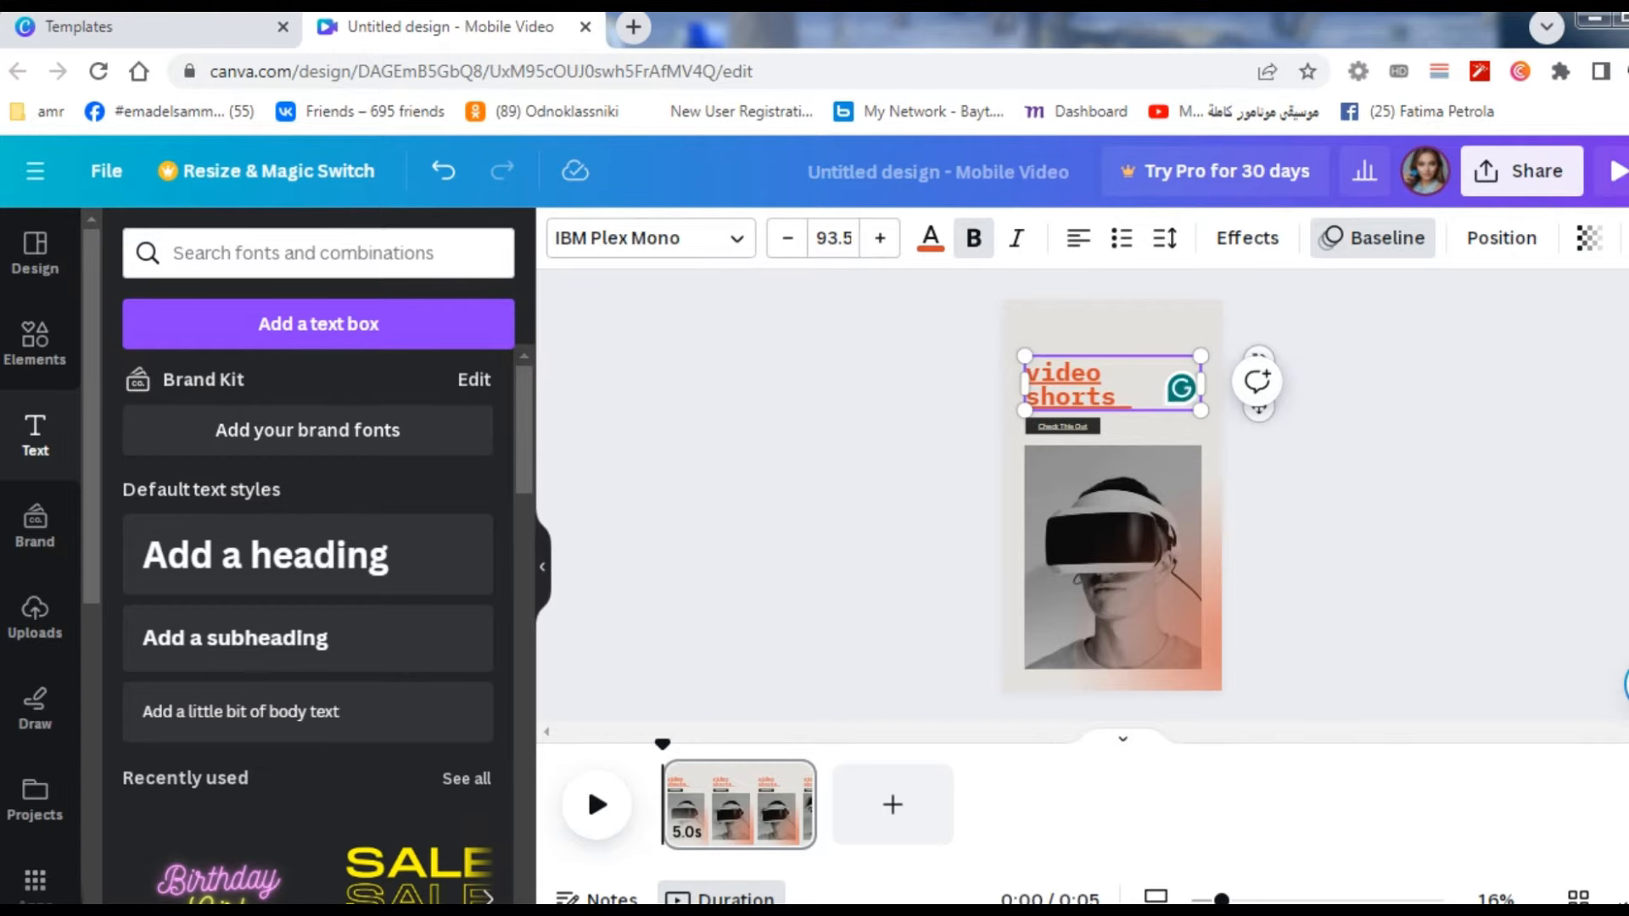
{"action": "left_click", "coordinate": [1102, 535]}
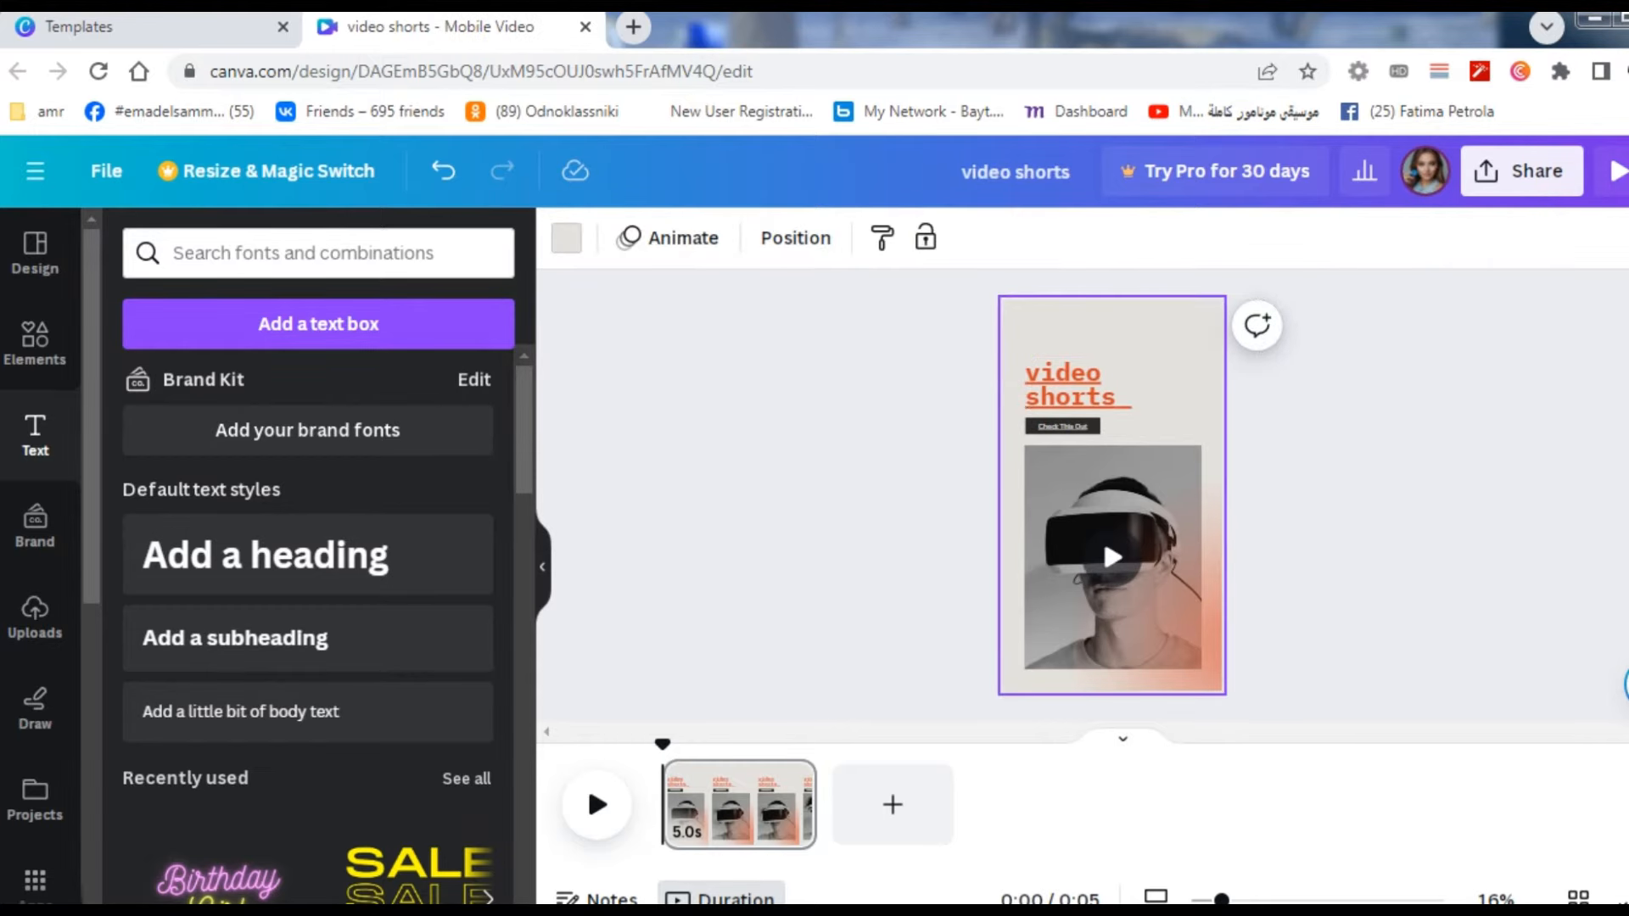
Step: Enlarge the "video shorts" heading so it spans most of the page width above the small label
{"action": "left_click", "coordinate": [1071, 386]}
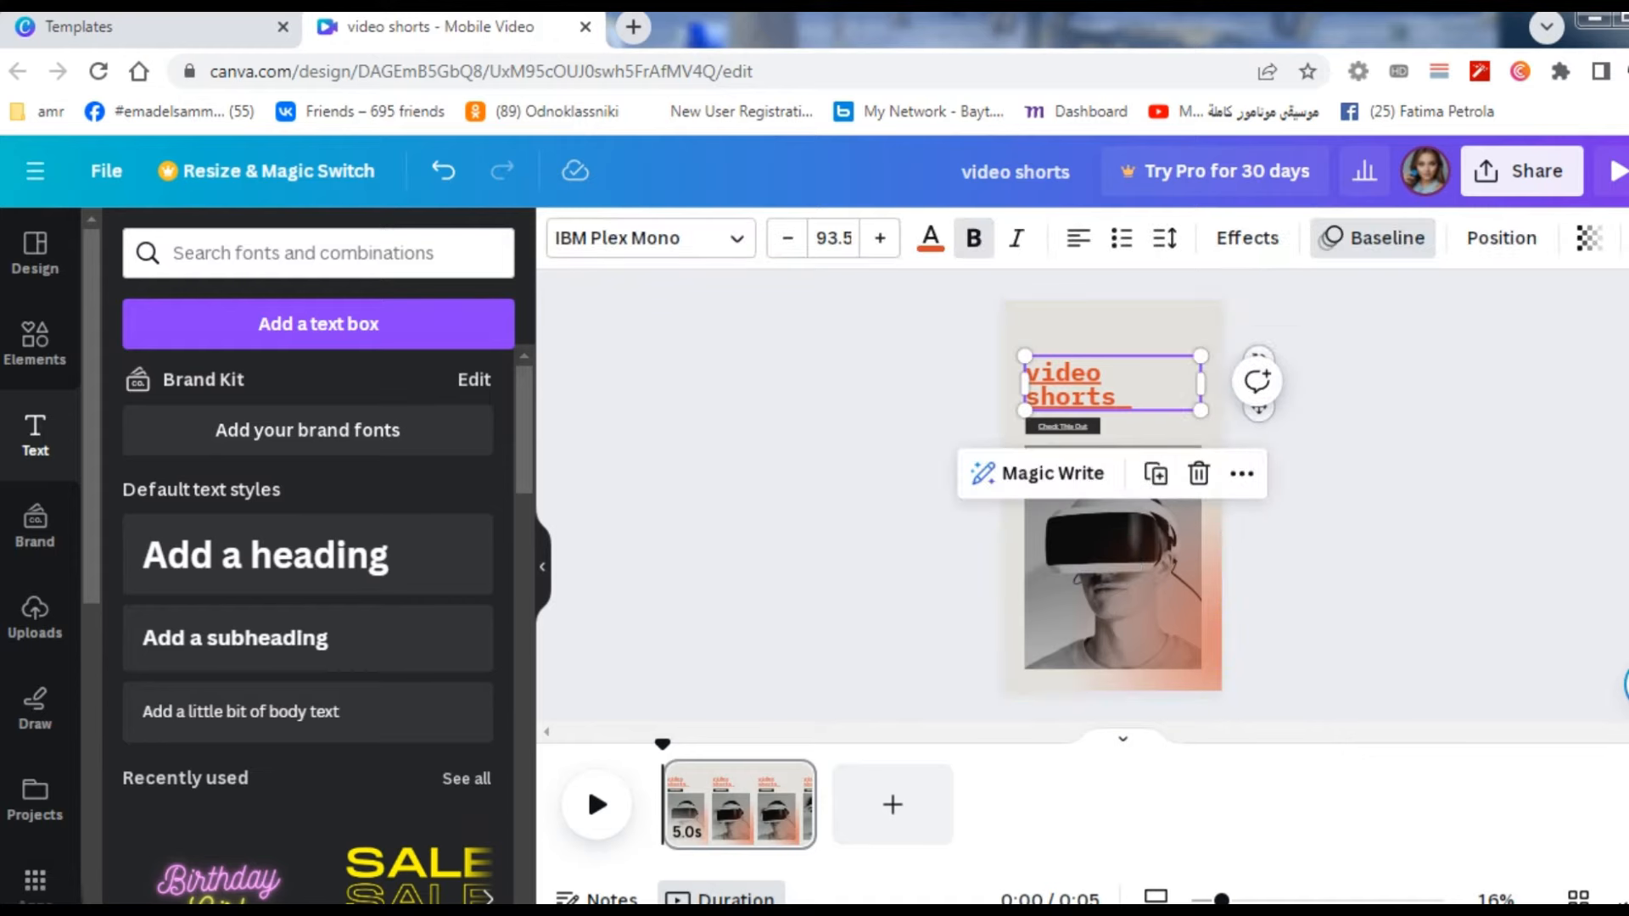
{"action": "left_click_drag", "start_coordinate": [1201, 355], "coordinate": [1286, 329]}
{"action": "left_click", "coordinate": [1102, 535]}
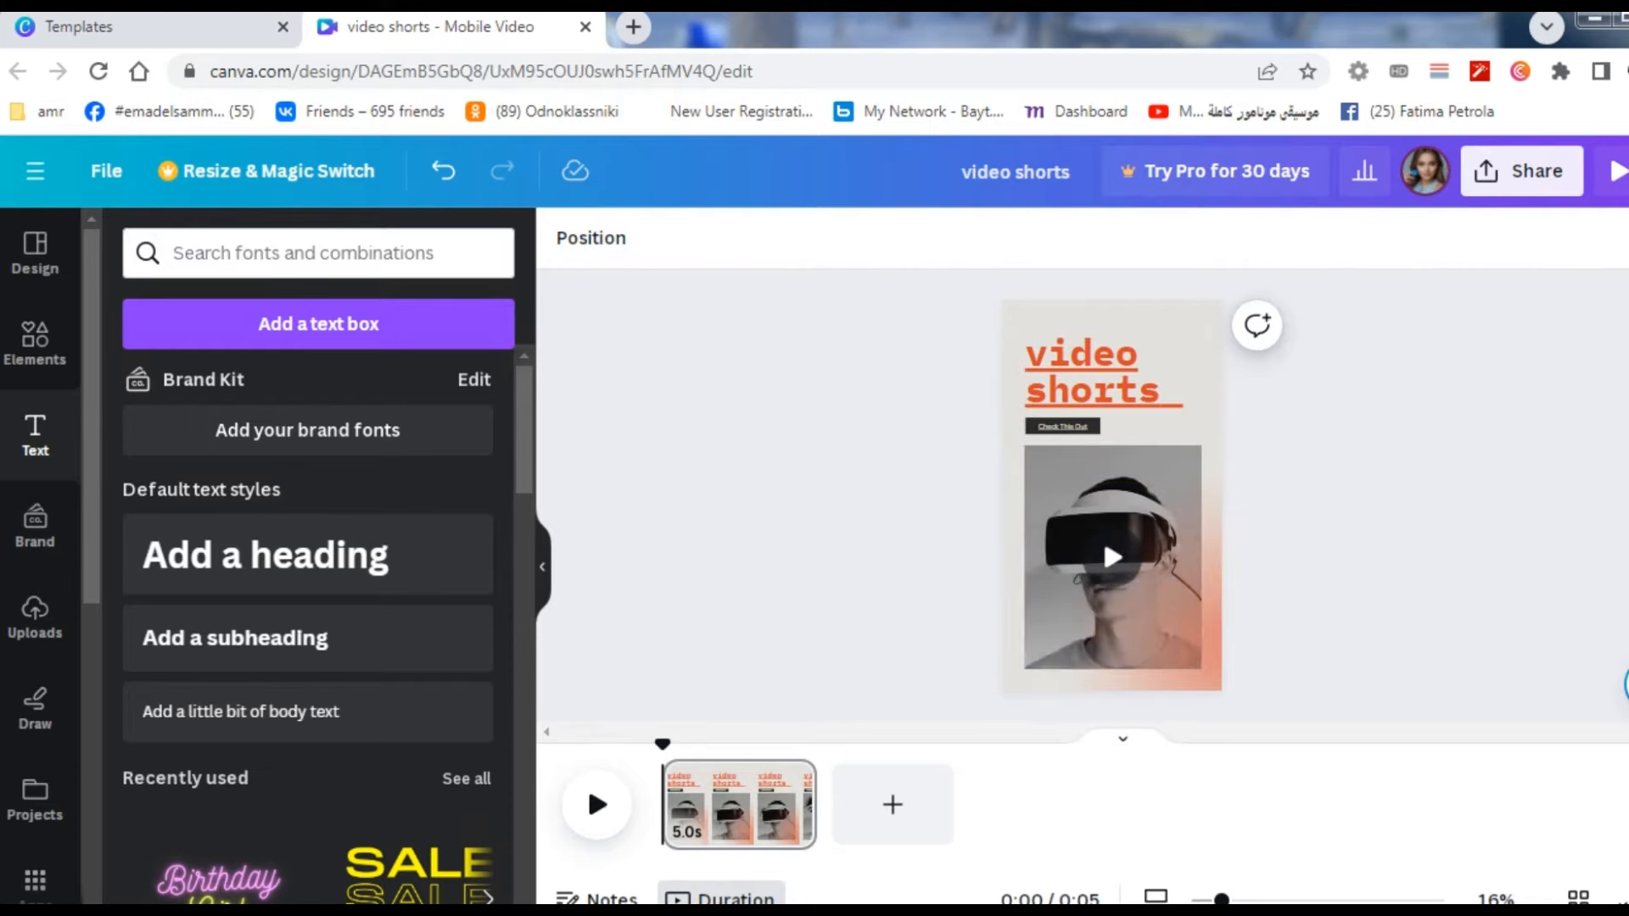
Step: Preview the VR headset clip on the first page
{"action": "left_click", "coordinate": [1103, 534]}
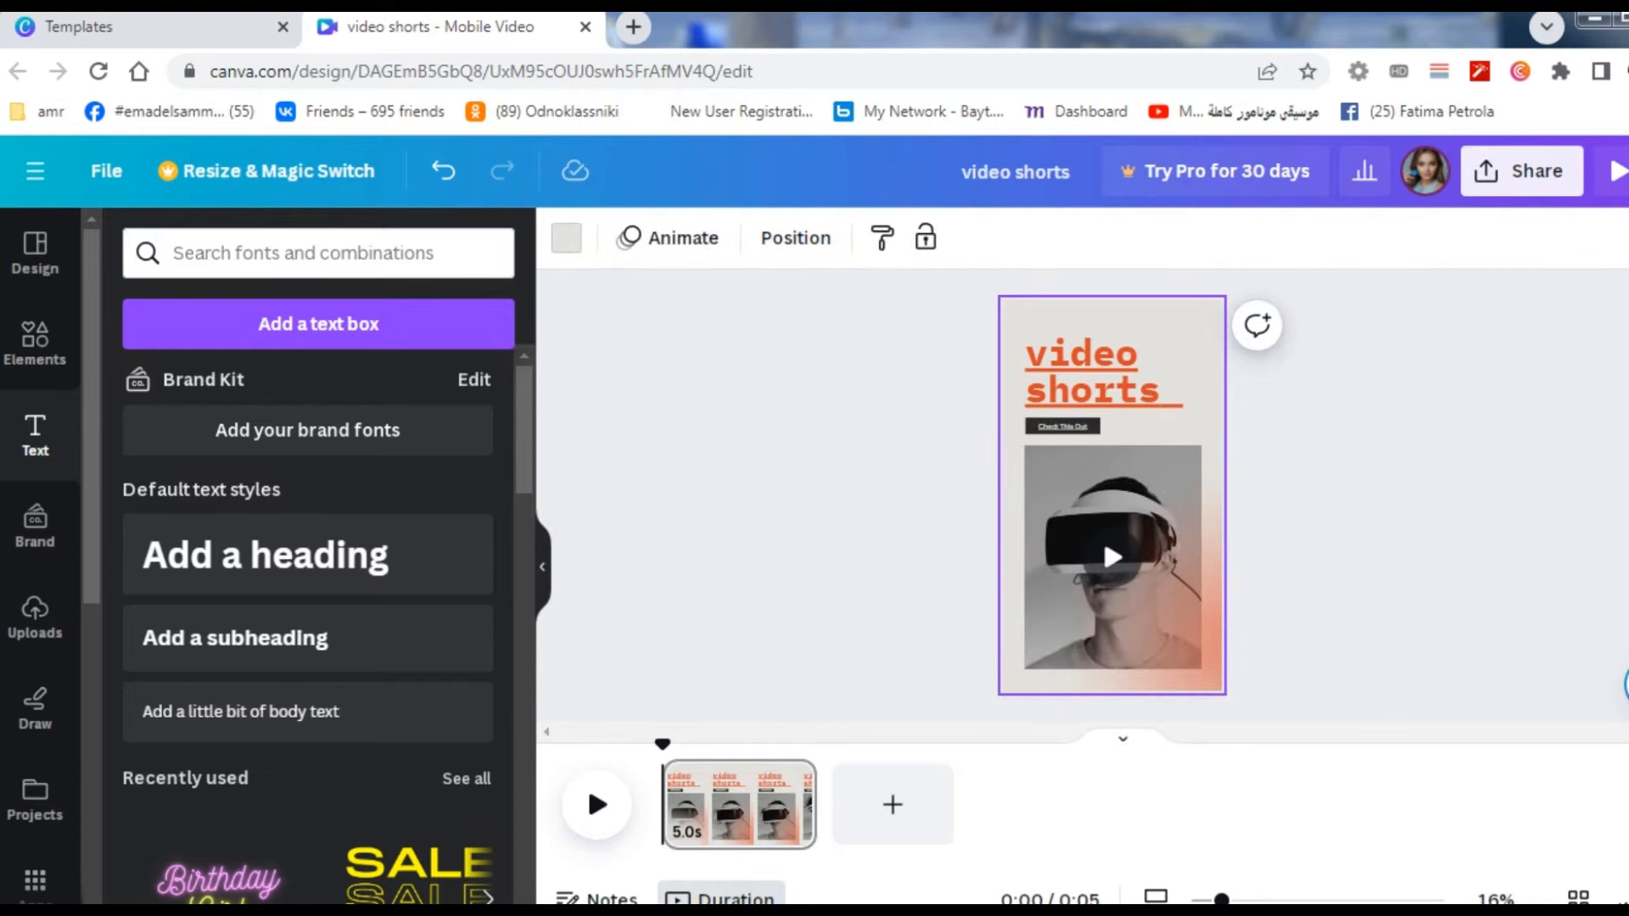
{"action": "left_click", "coordinate": [1102, 535]}
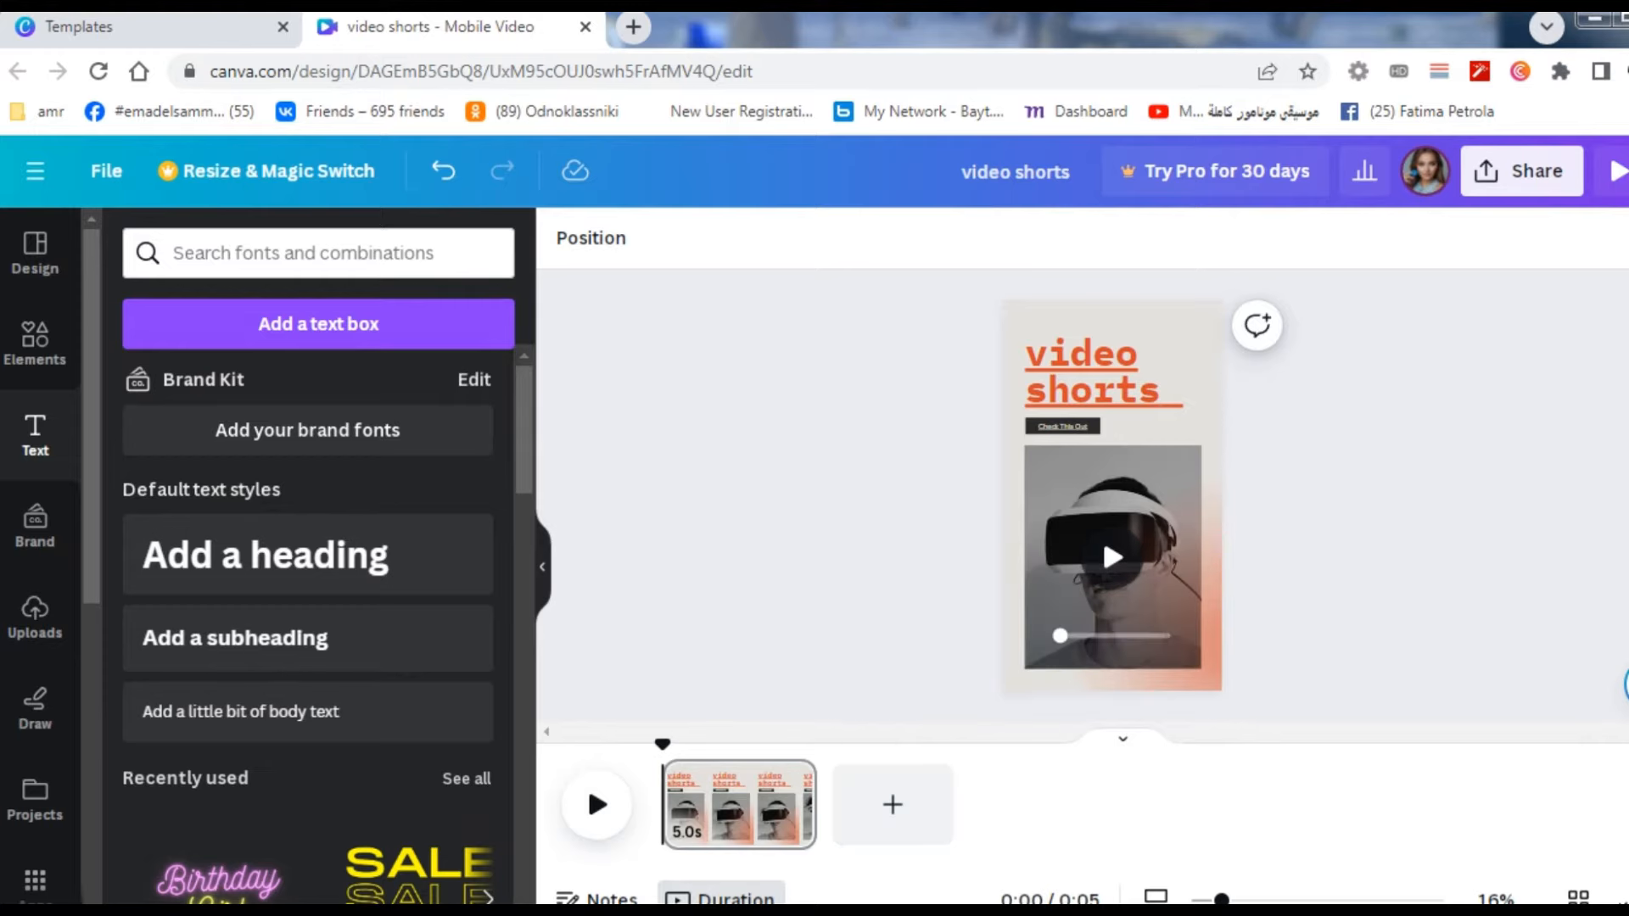
{"action": "left_click", "coordinate": [1107, 551]}
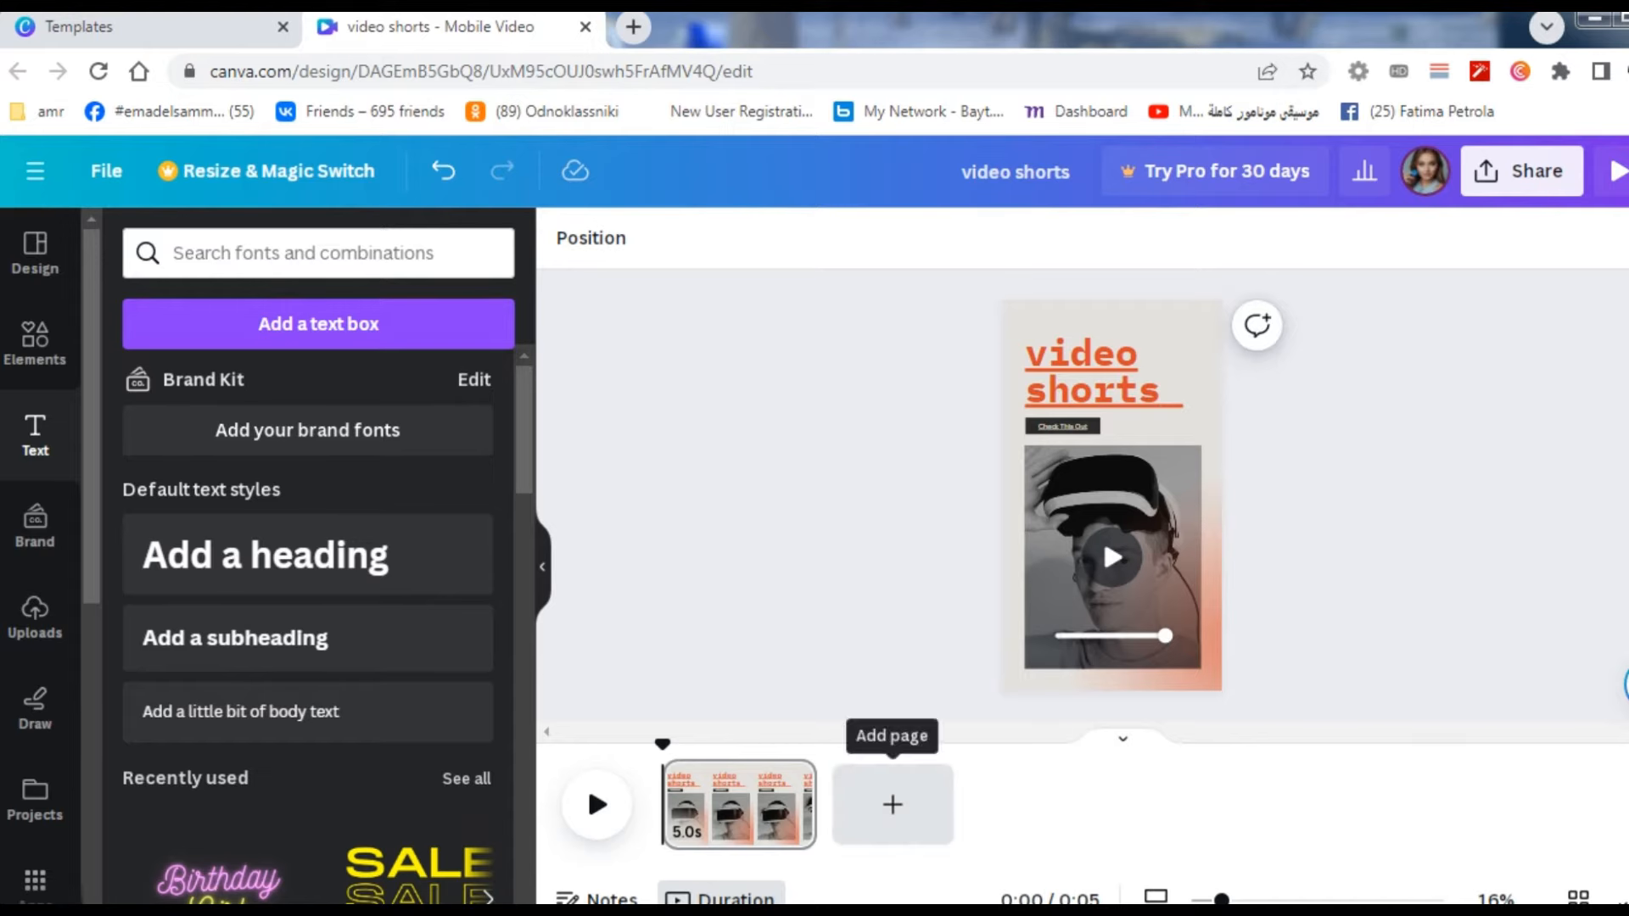
Step: Add a second page and apply the template's "New VR Equipment" layout to it
{"action": "left_click", "coordinate": [892, 805]}
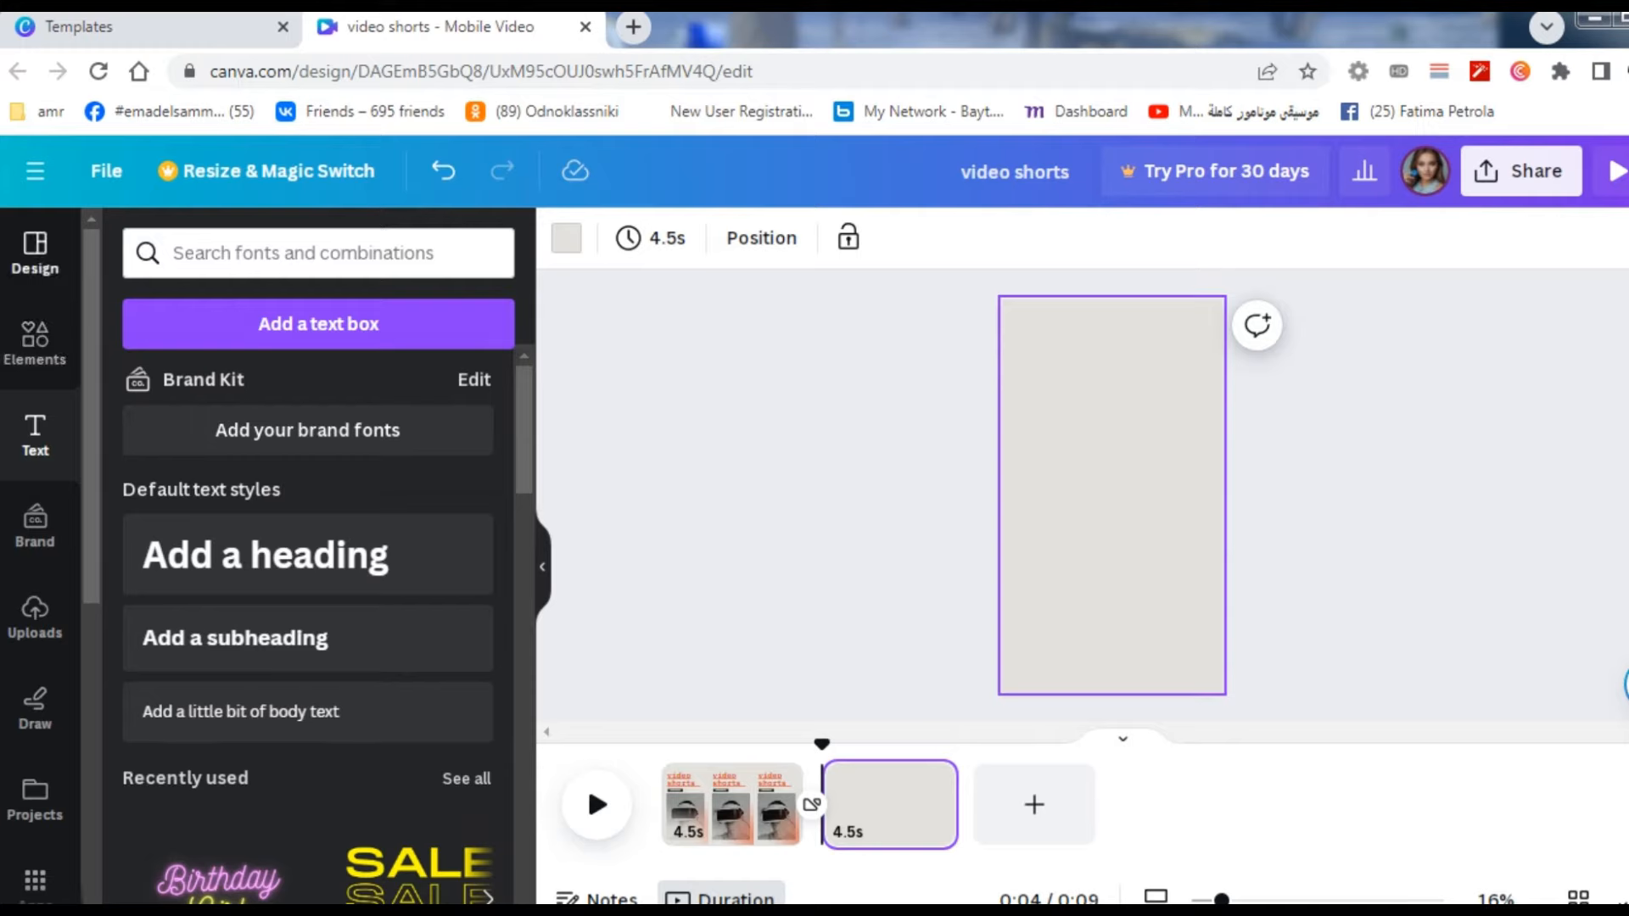
{"action": "left_click", "coordinate": [35, 252]}
{"action": "scroll", "coordinate": [407, 618], "scroll_direction": "down", "scroll_amount": 2}
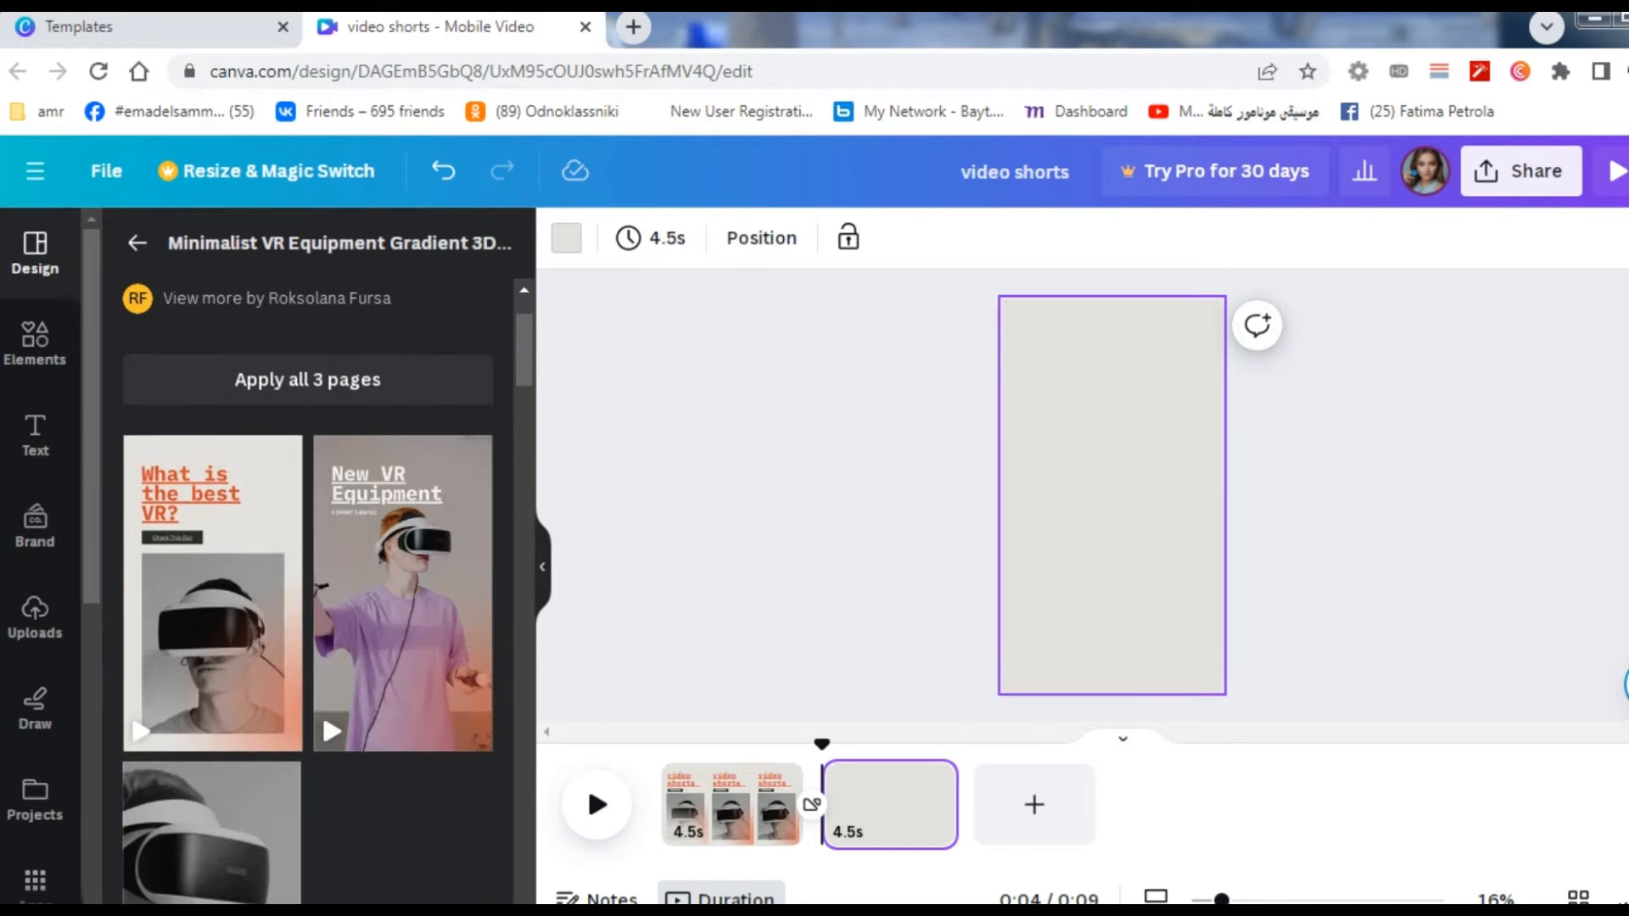
{"action": "left_click", "coordinate": [403, 592]}
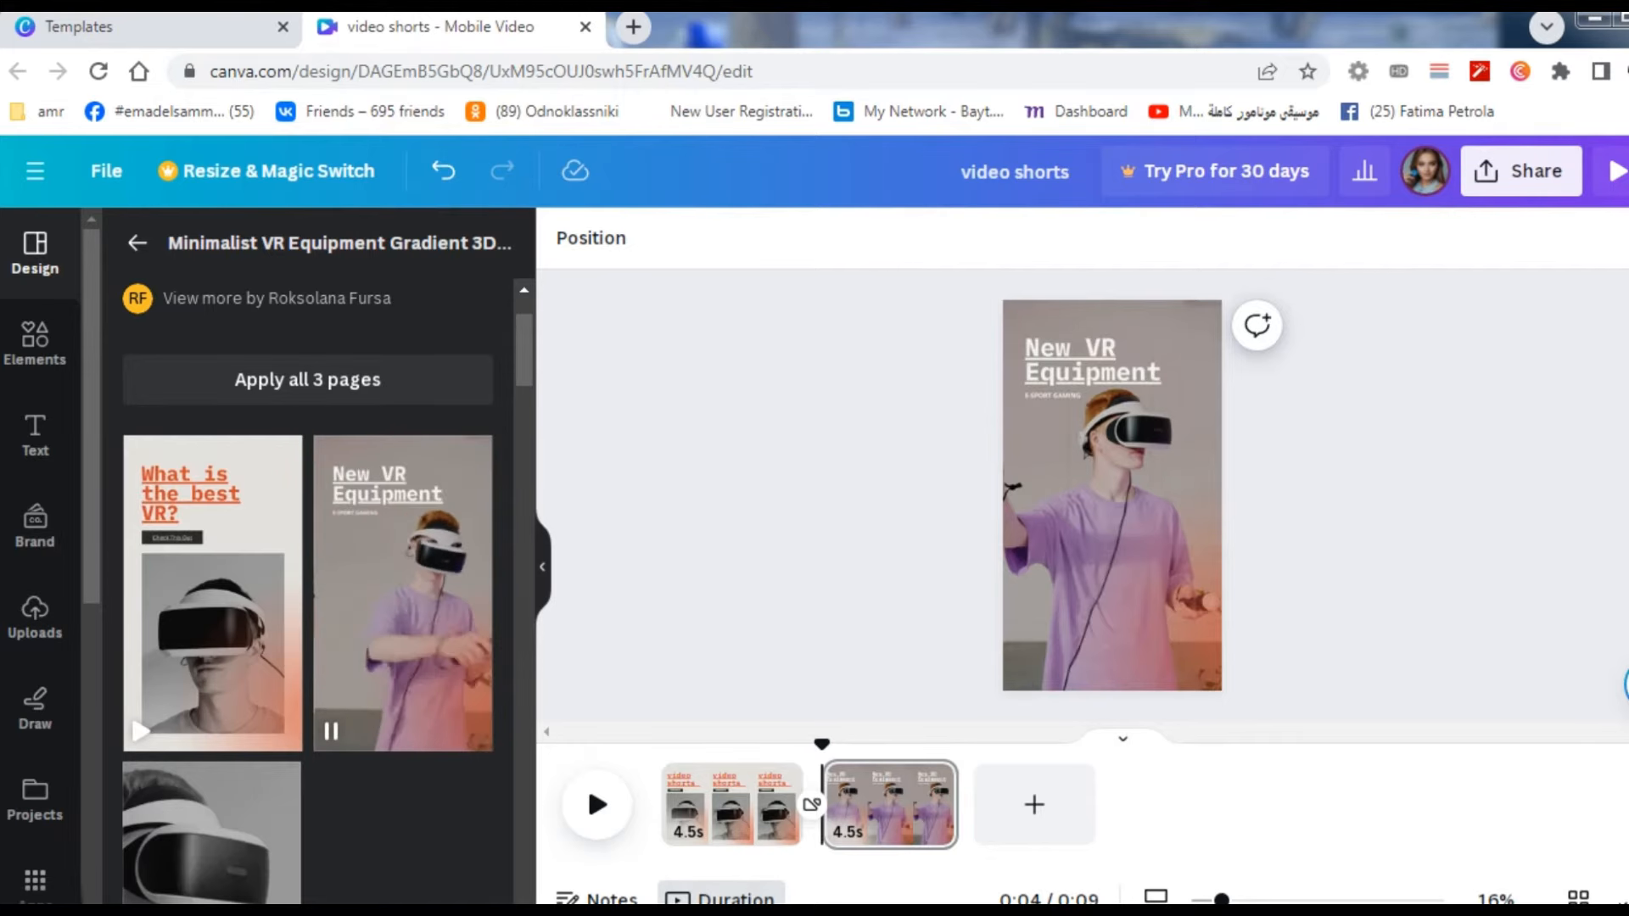
Step: Replace the "New VR Equipment" heading on the second page with "write here too"
{"action": "left_click", "coordinate": [1112, 496]}
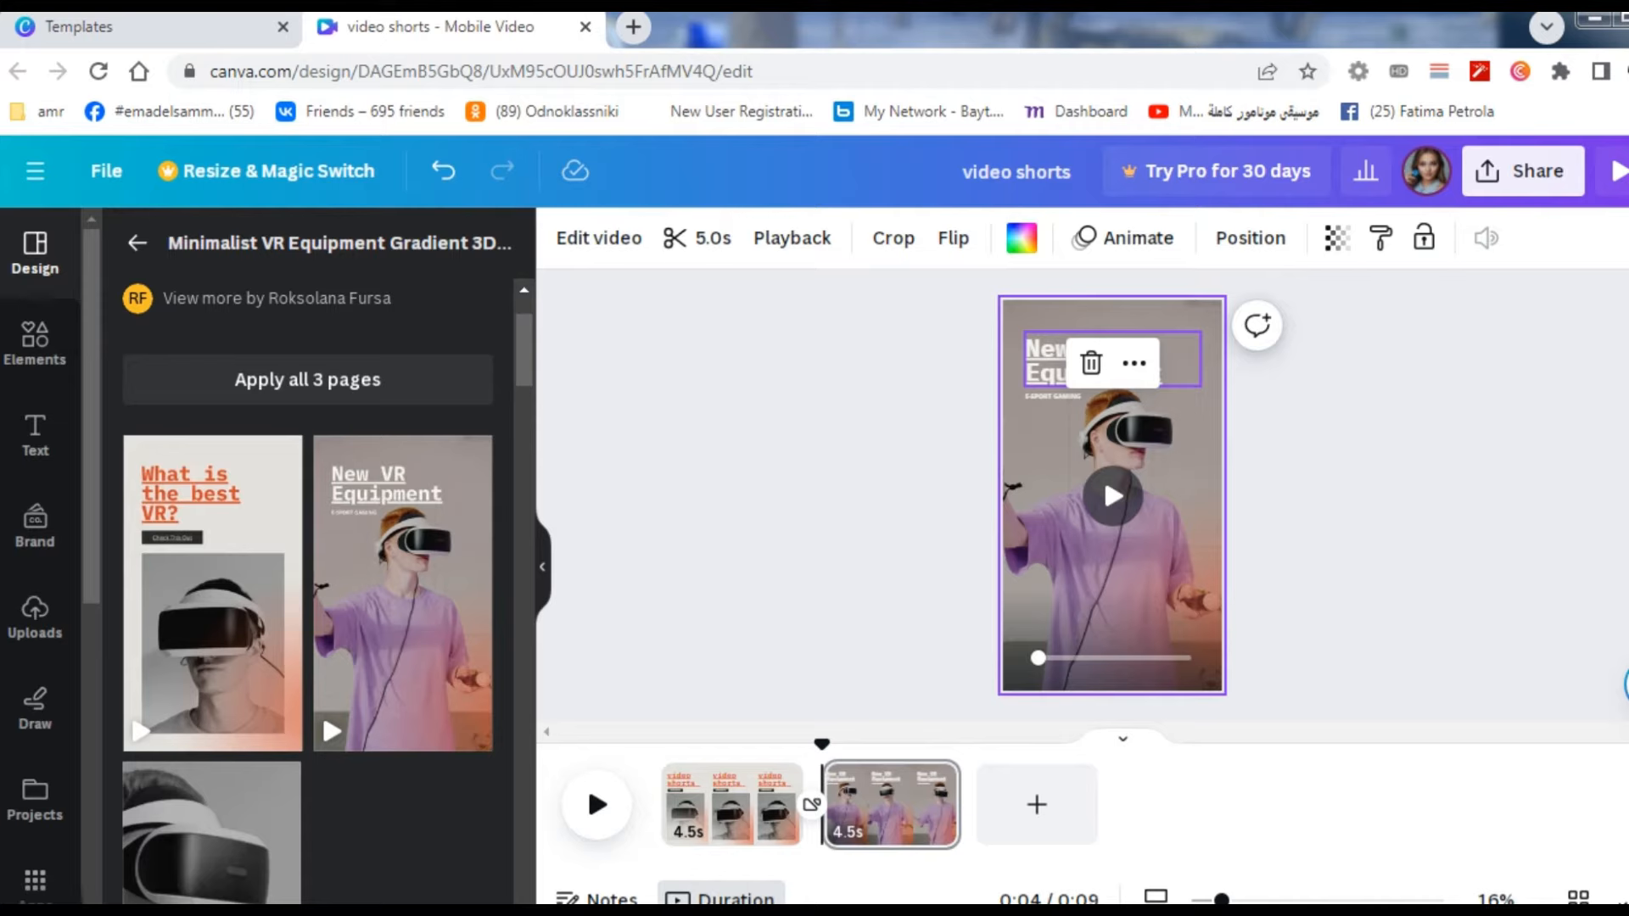
{"action": "double_click", "coordinate": [1095, 372]}
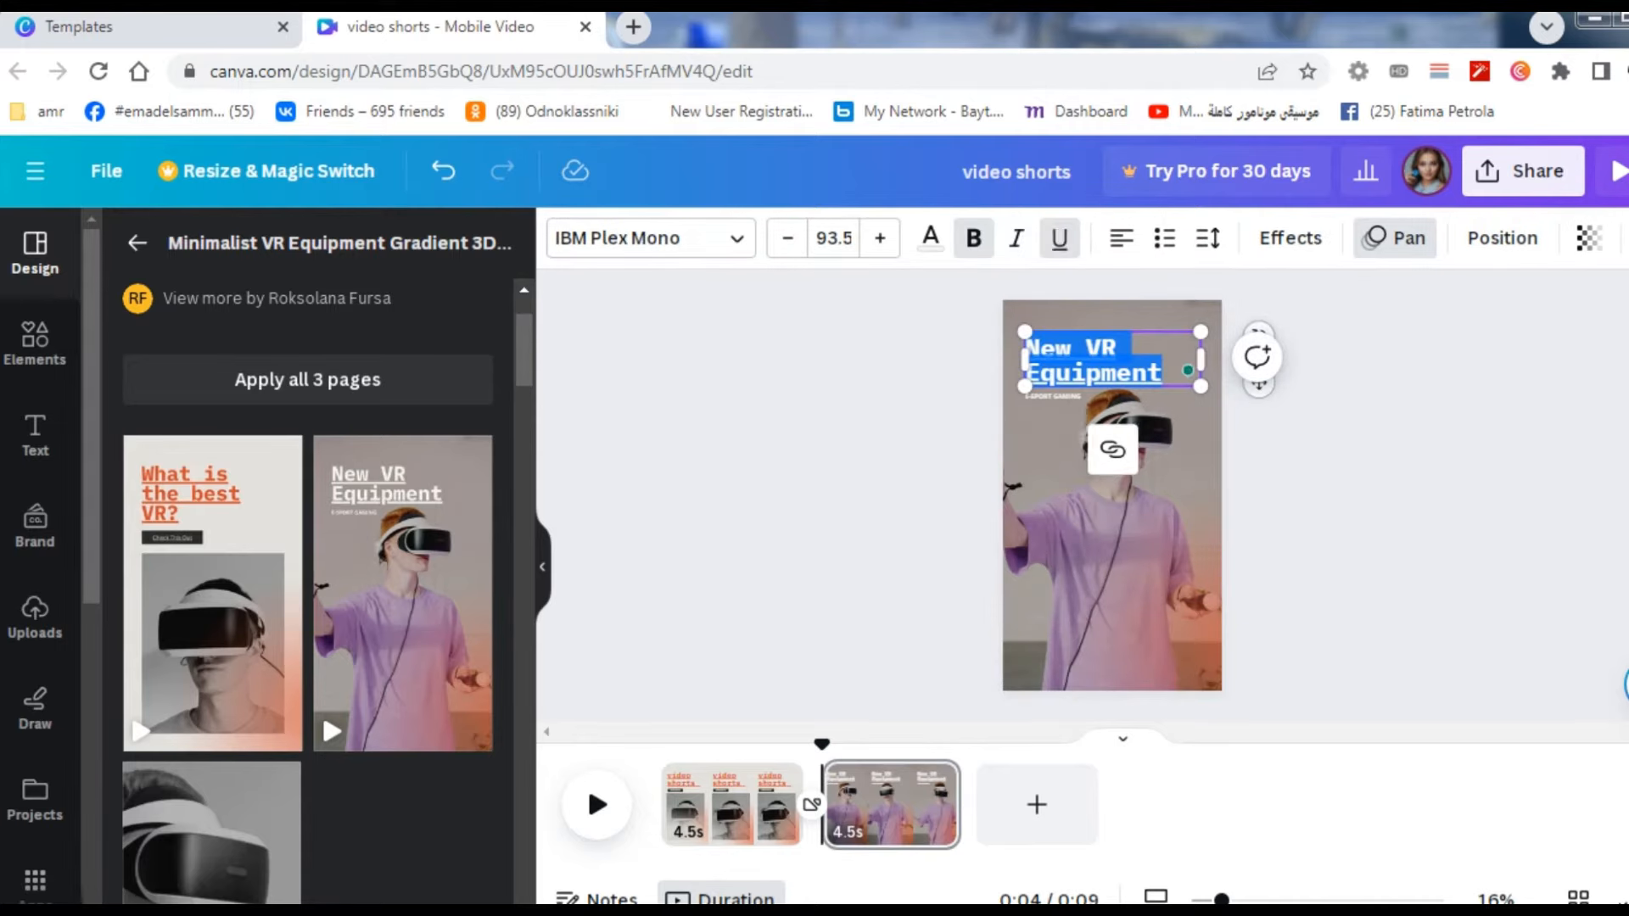
{"action": "type", "text": "write here too"}
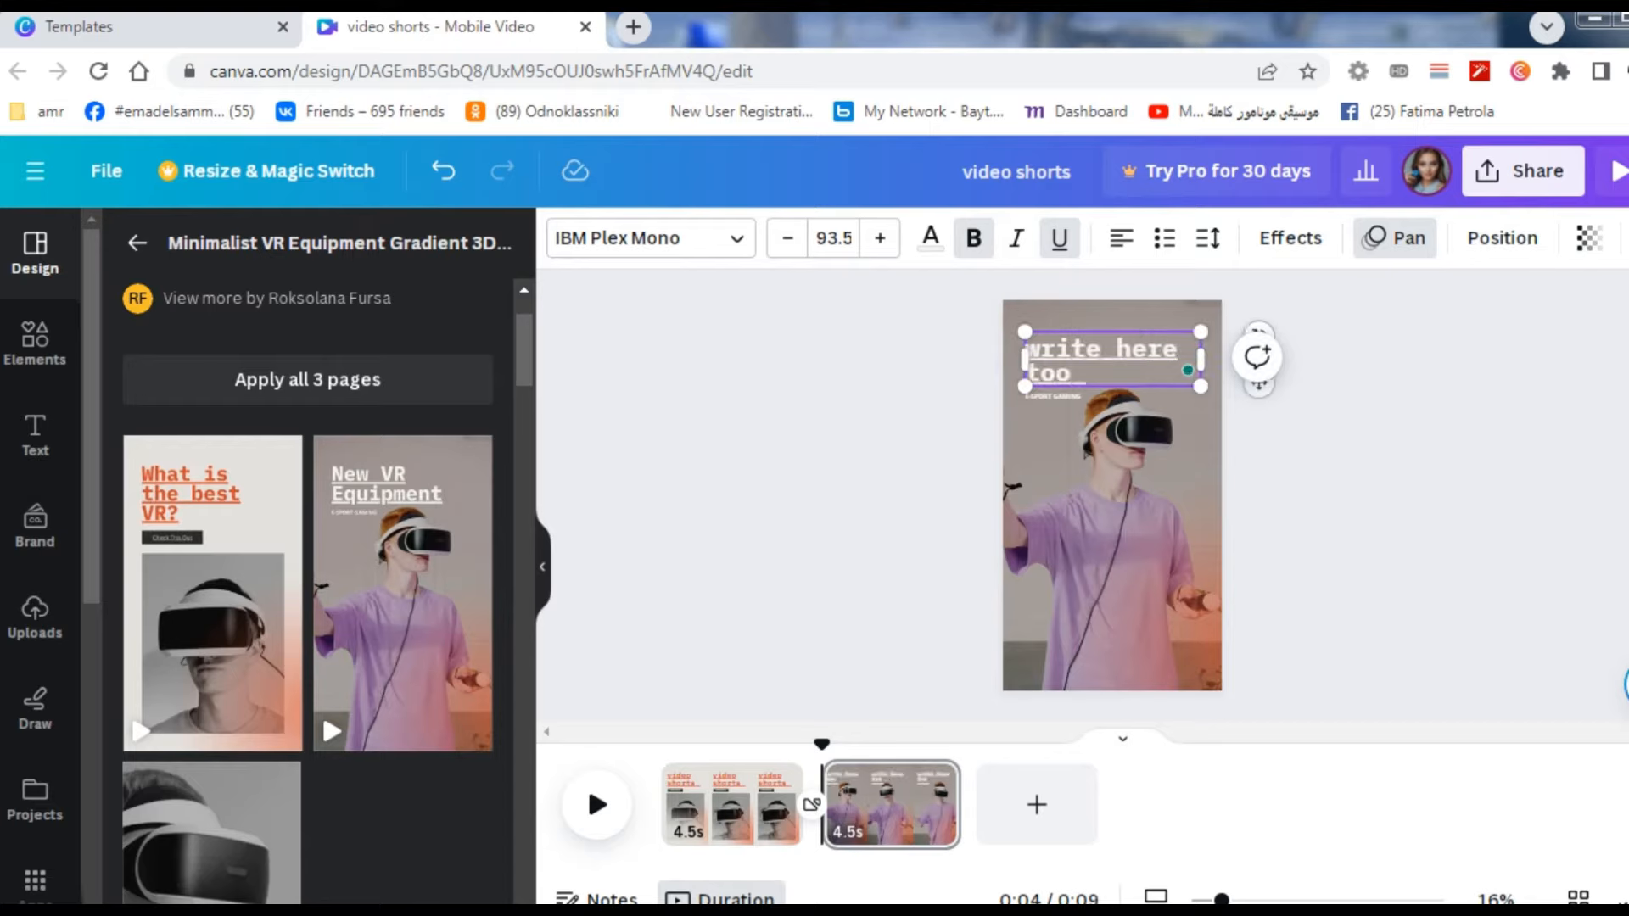
{"action": "key", "text": "Escape"}
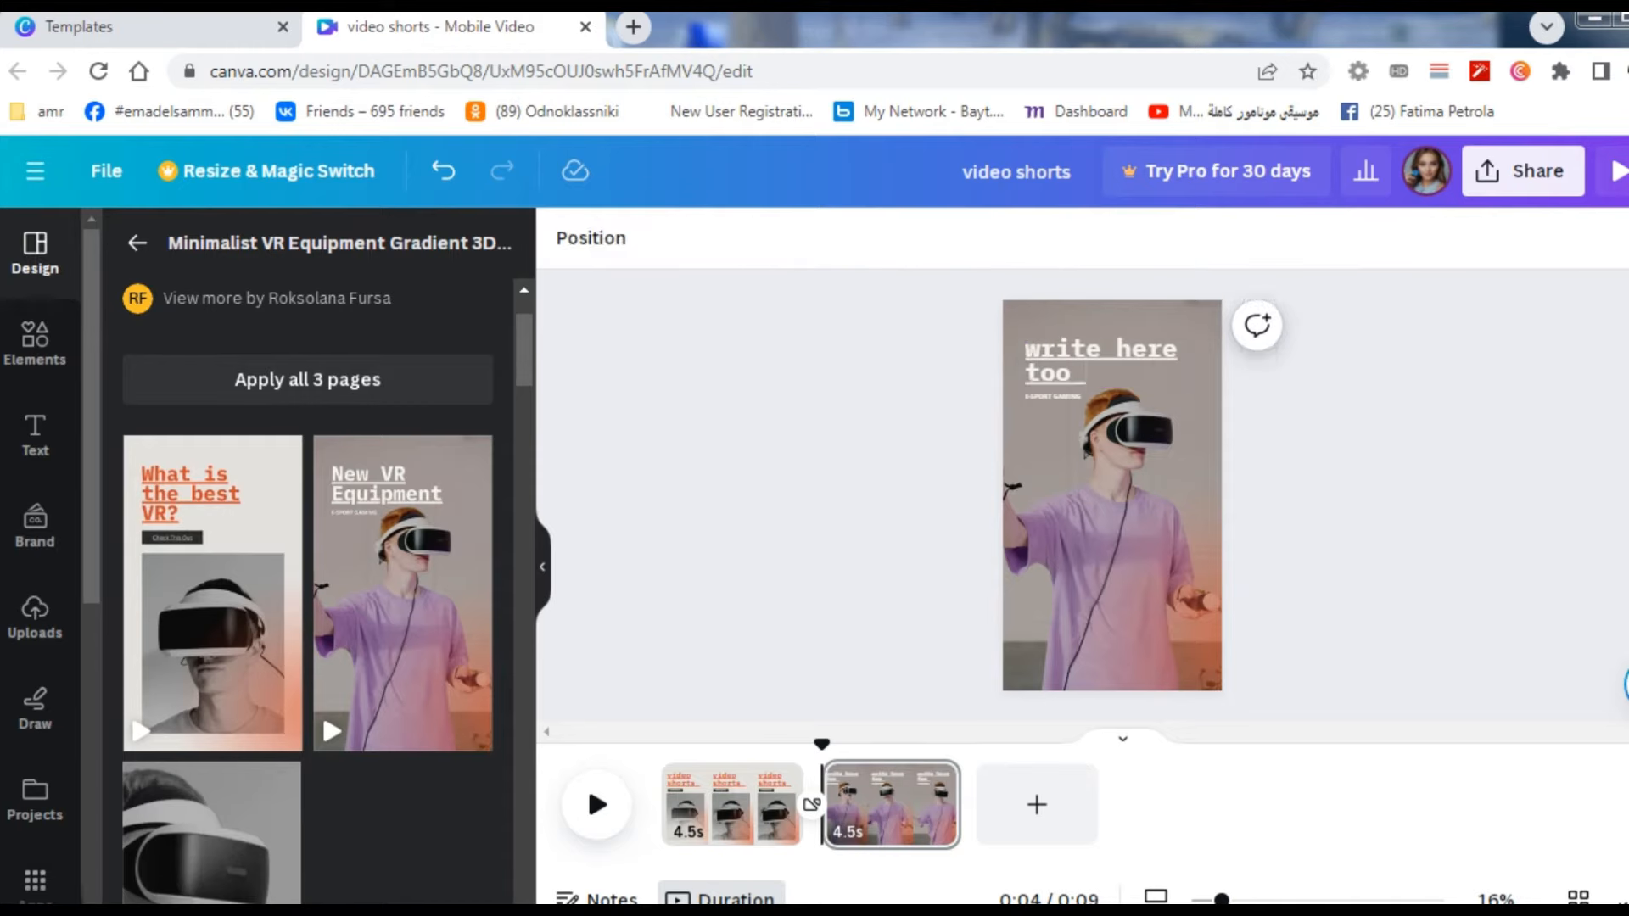
Step: Enlarge the "write here too" heading to font size 126, extending its text box across the page width
{"action": "left_click", "coordinate": [1103, 357]}
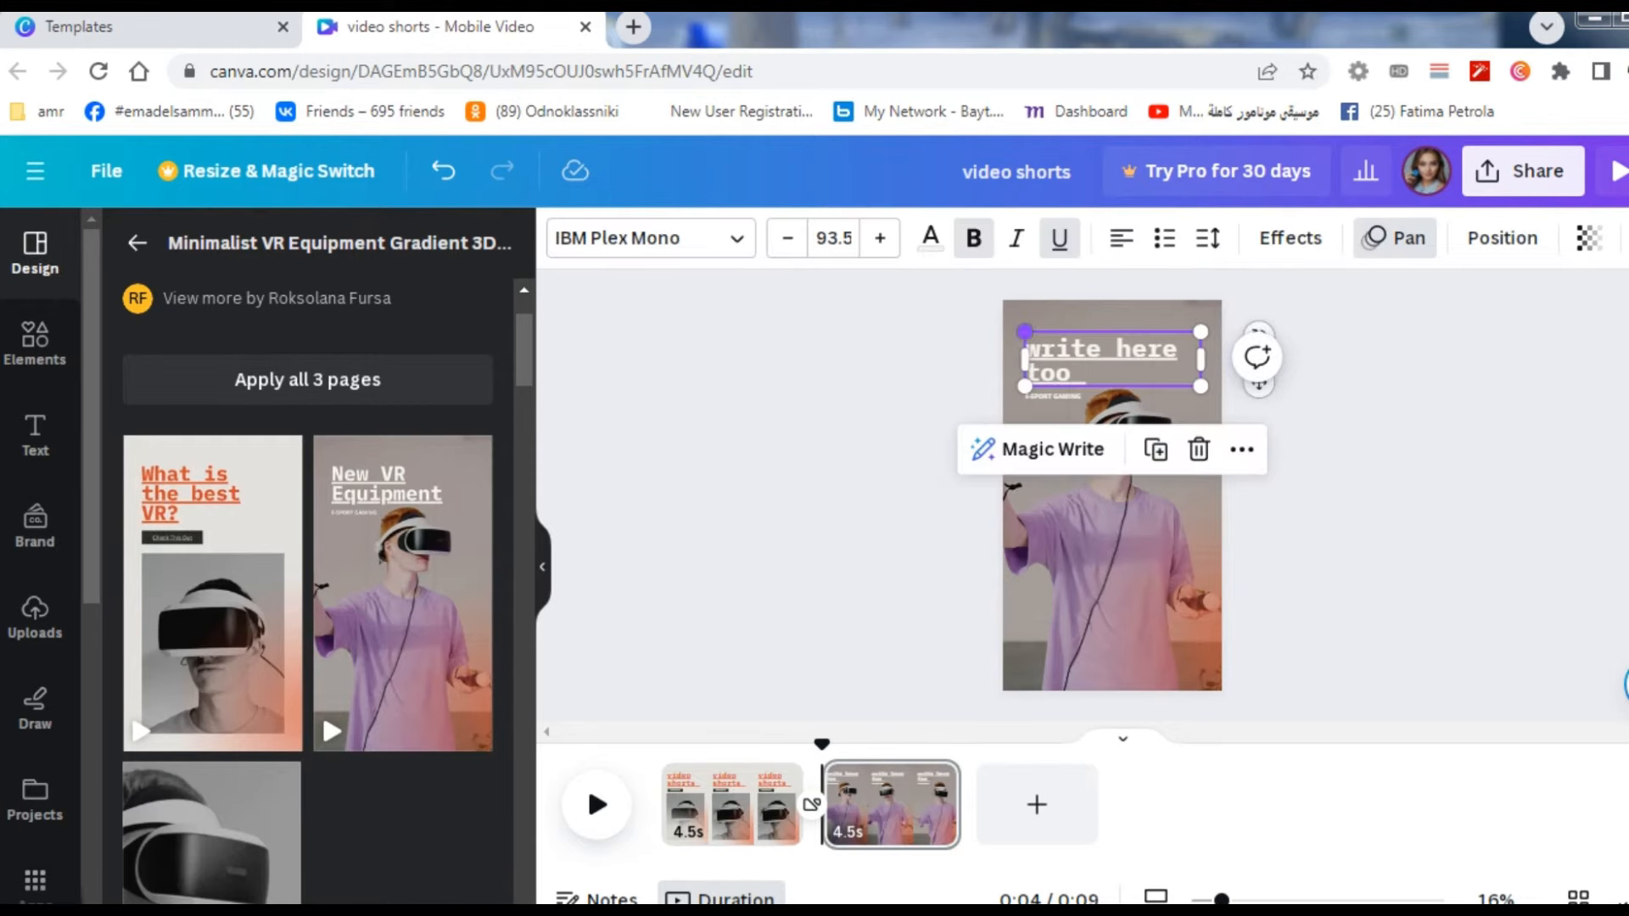
{"action": "left_click_drag", "start_coordinate": [1022, 332], "coordinate": [1003, 325]}
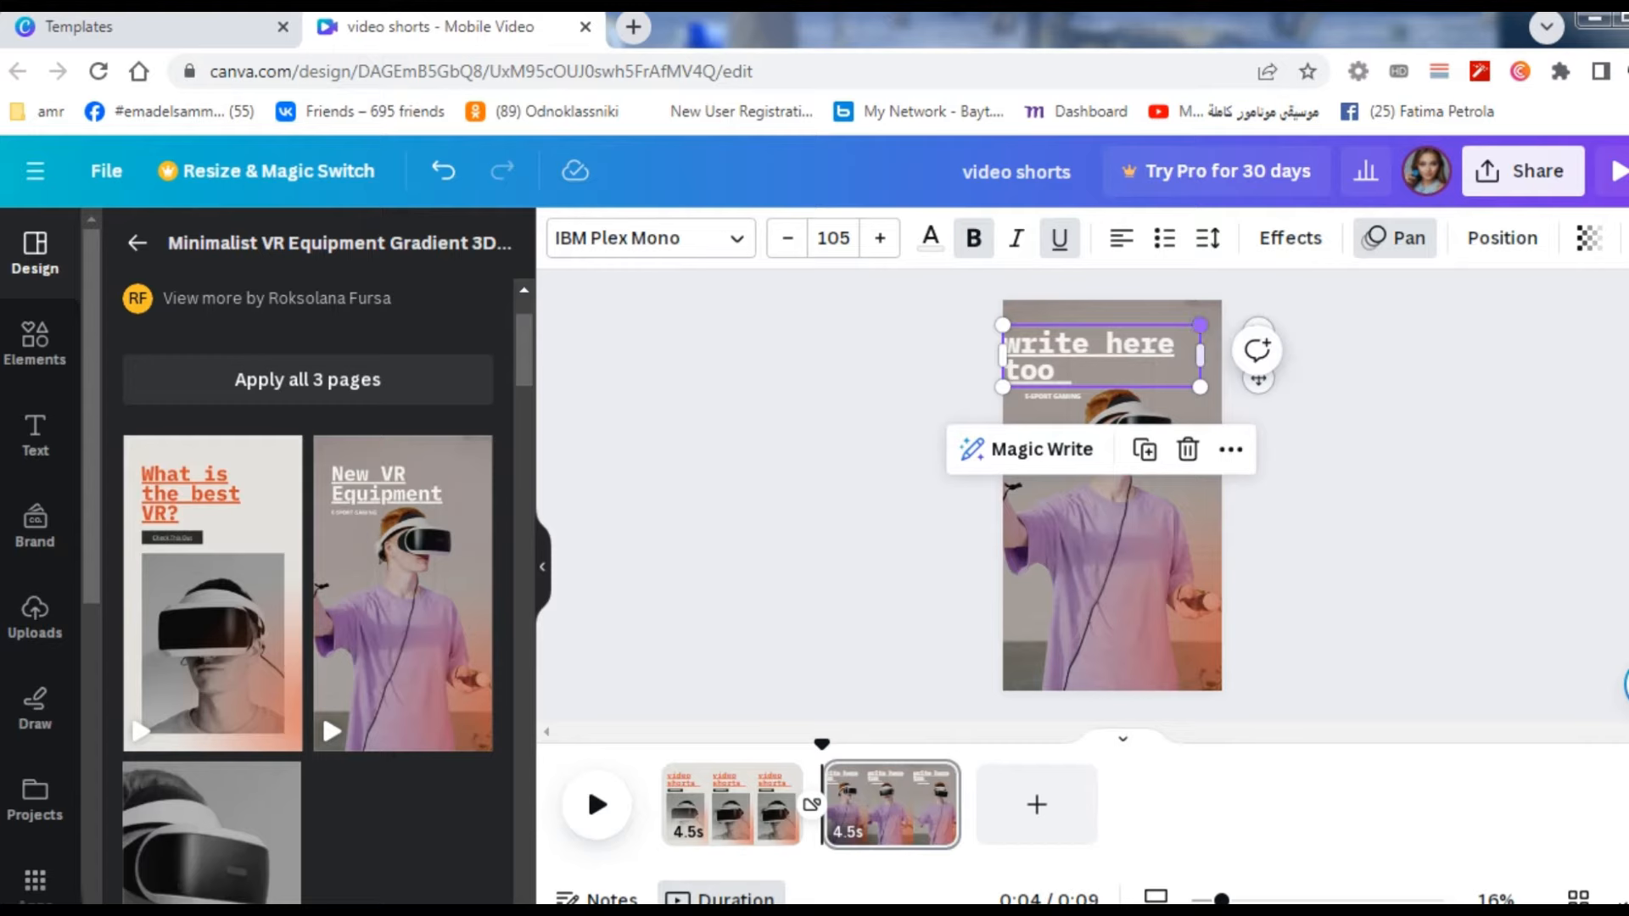
{"action": "left_click_drag", "start_coordinate": [1200, 325], "coordinate": [1240, 311]}
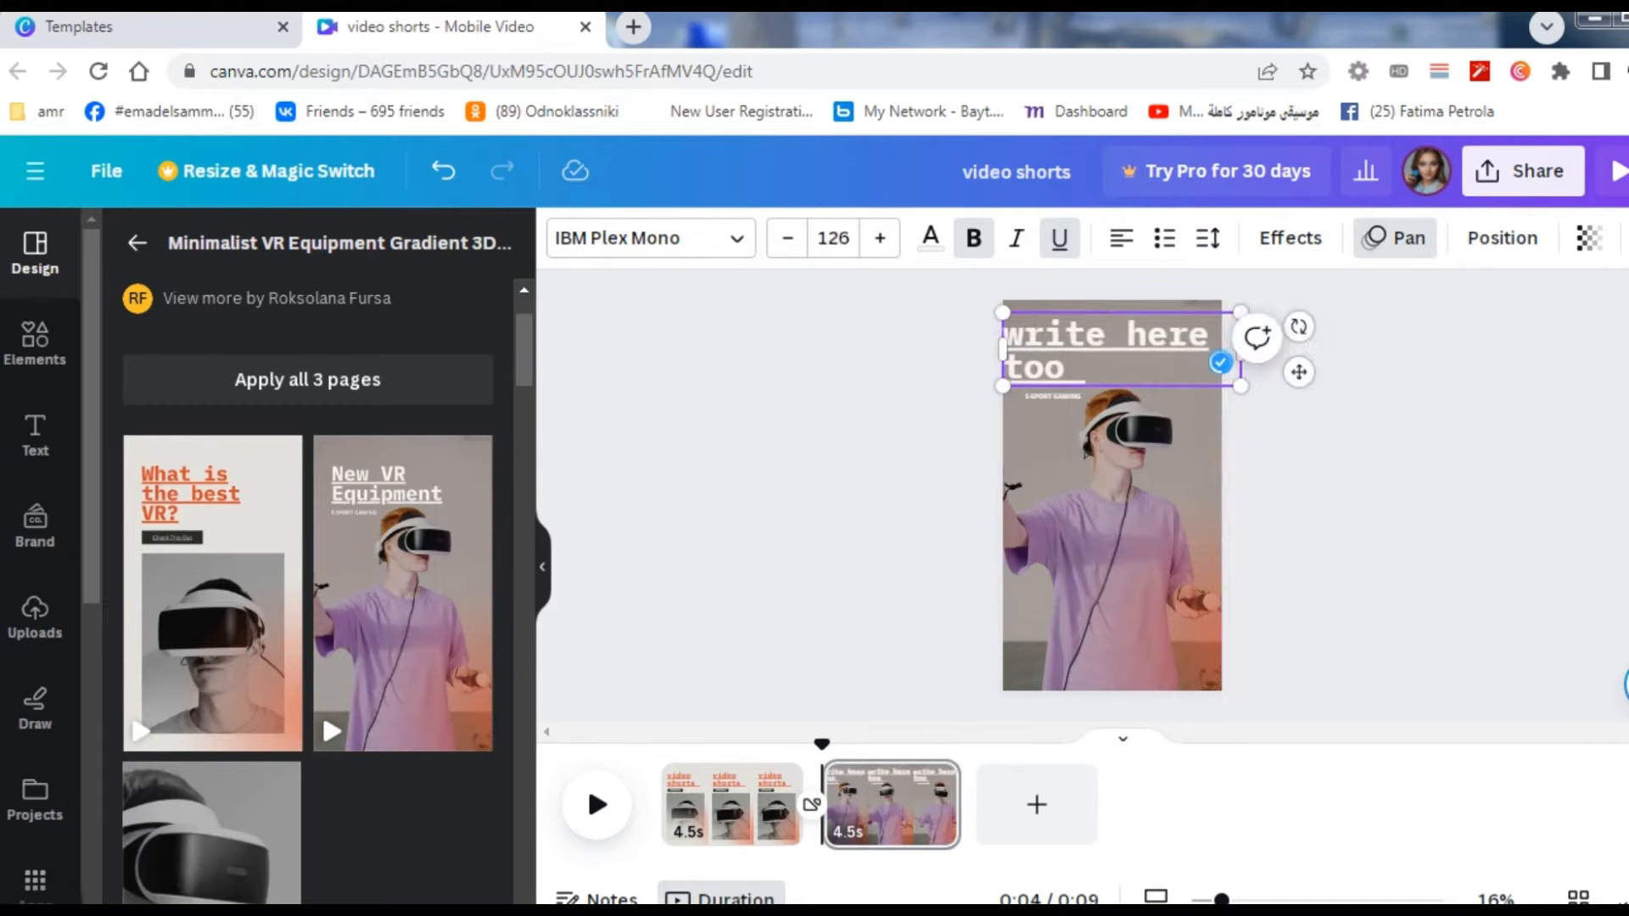
Step: Center-align the "write here too" heading and move it up to the page's top edge
{"action": "left_click", "coordinate": [1121, 238]}
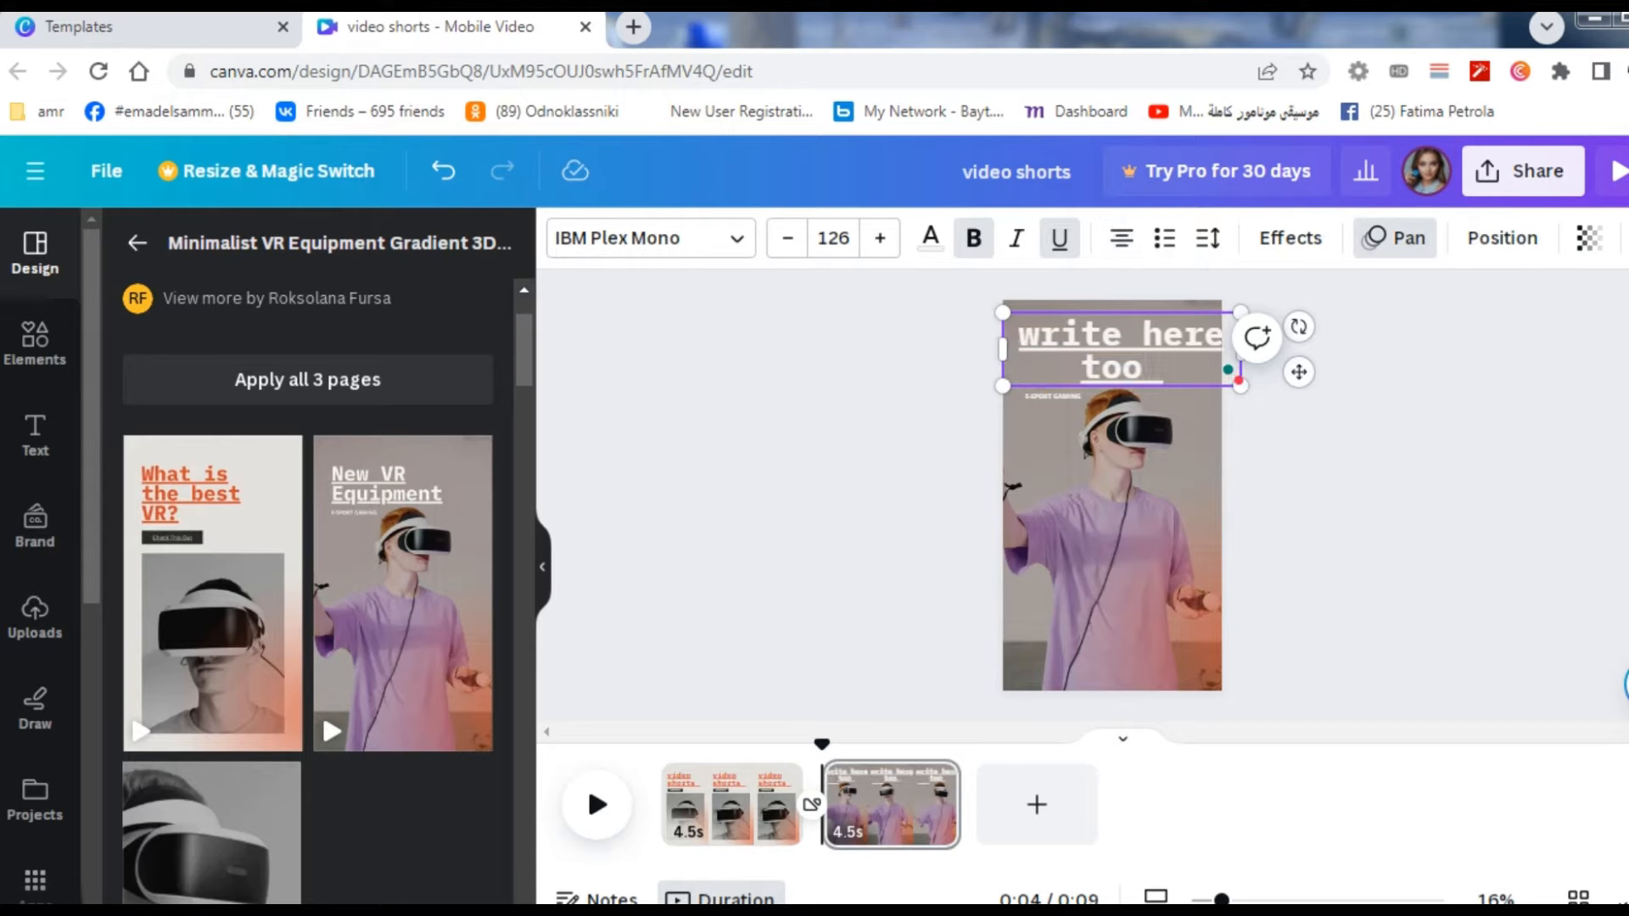
{"action": "left_click", "coordinate": [1306, 459]}
{"action": "left_click_drag", "start_coordinate": [1120, 350], "coordinate": [1113, 337]}
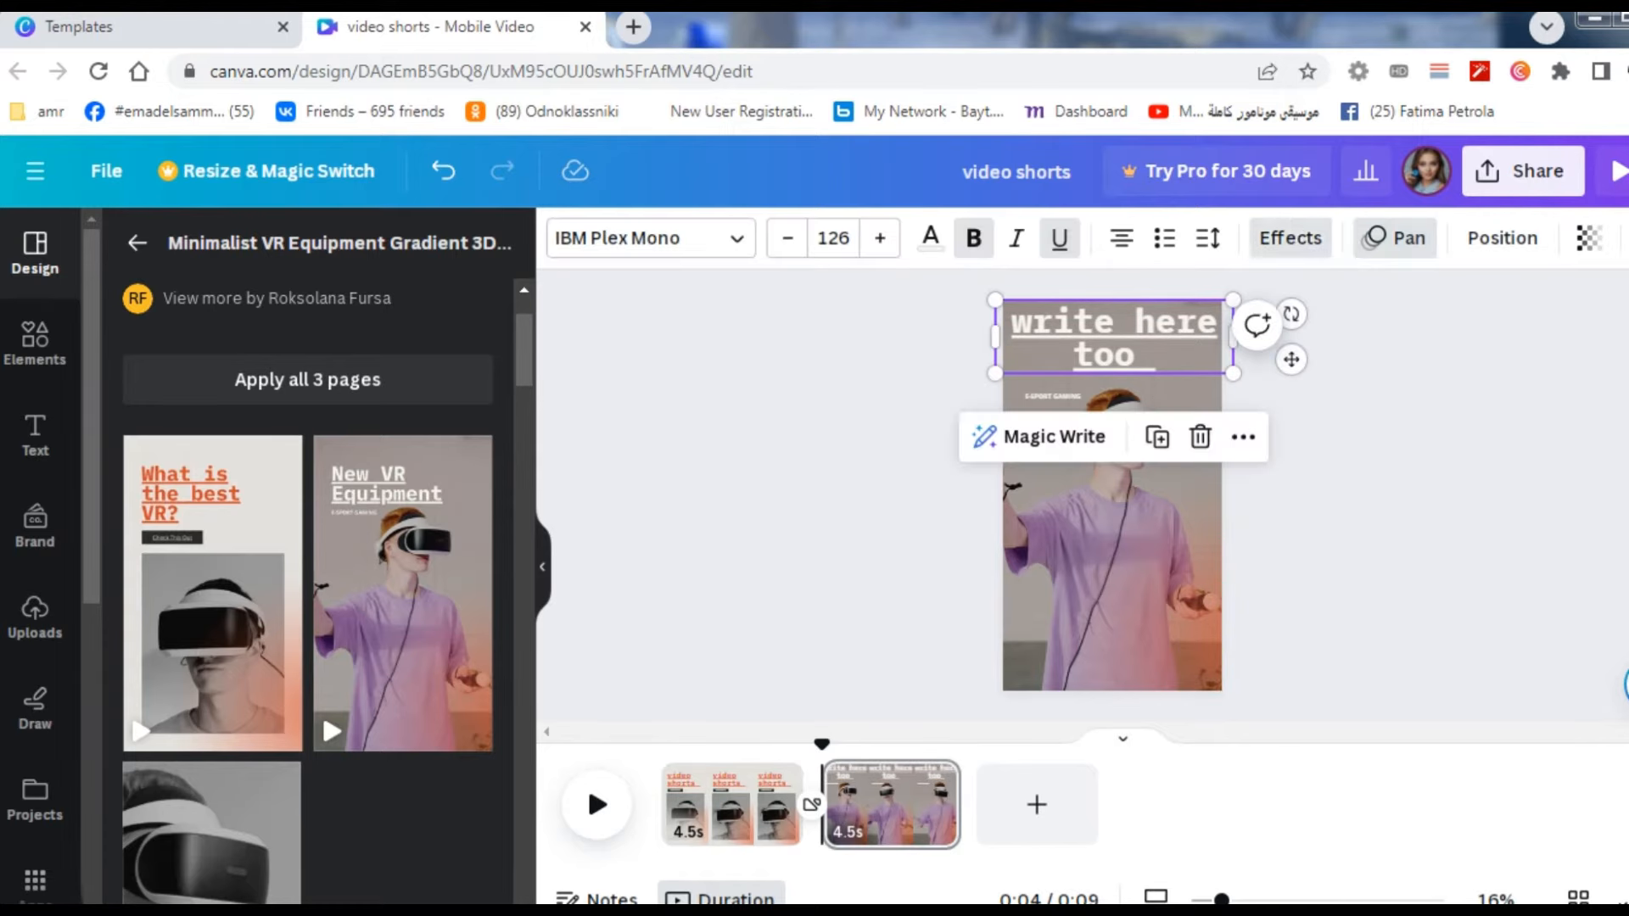
Step: Apply the Background text effect to the "write here too" heading and set the effect's color to red
{"action": "left_click", "coordinate": [1290, 237]}
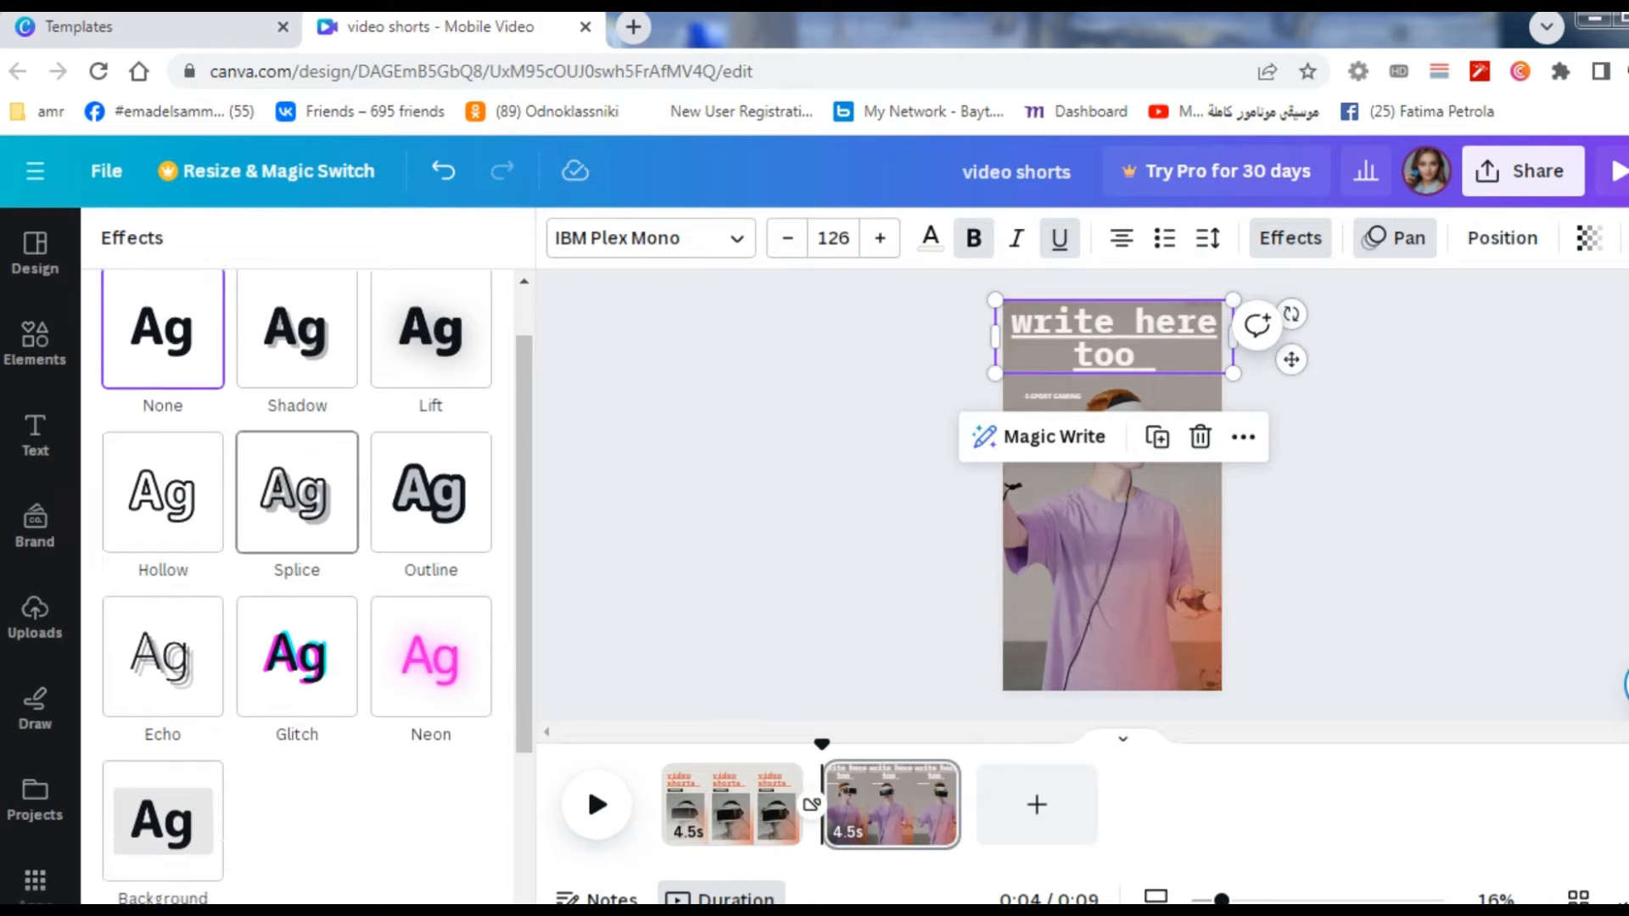
{"action": "scroll", "coordinate": [297, 551], "scroll_direction": "down", "scroll_amount": 2}
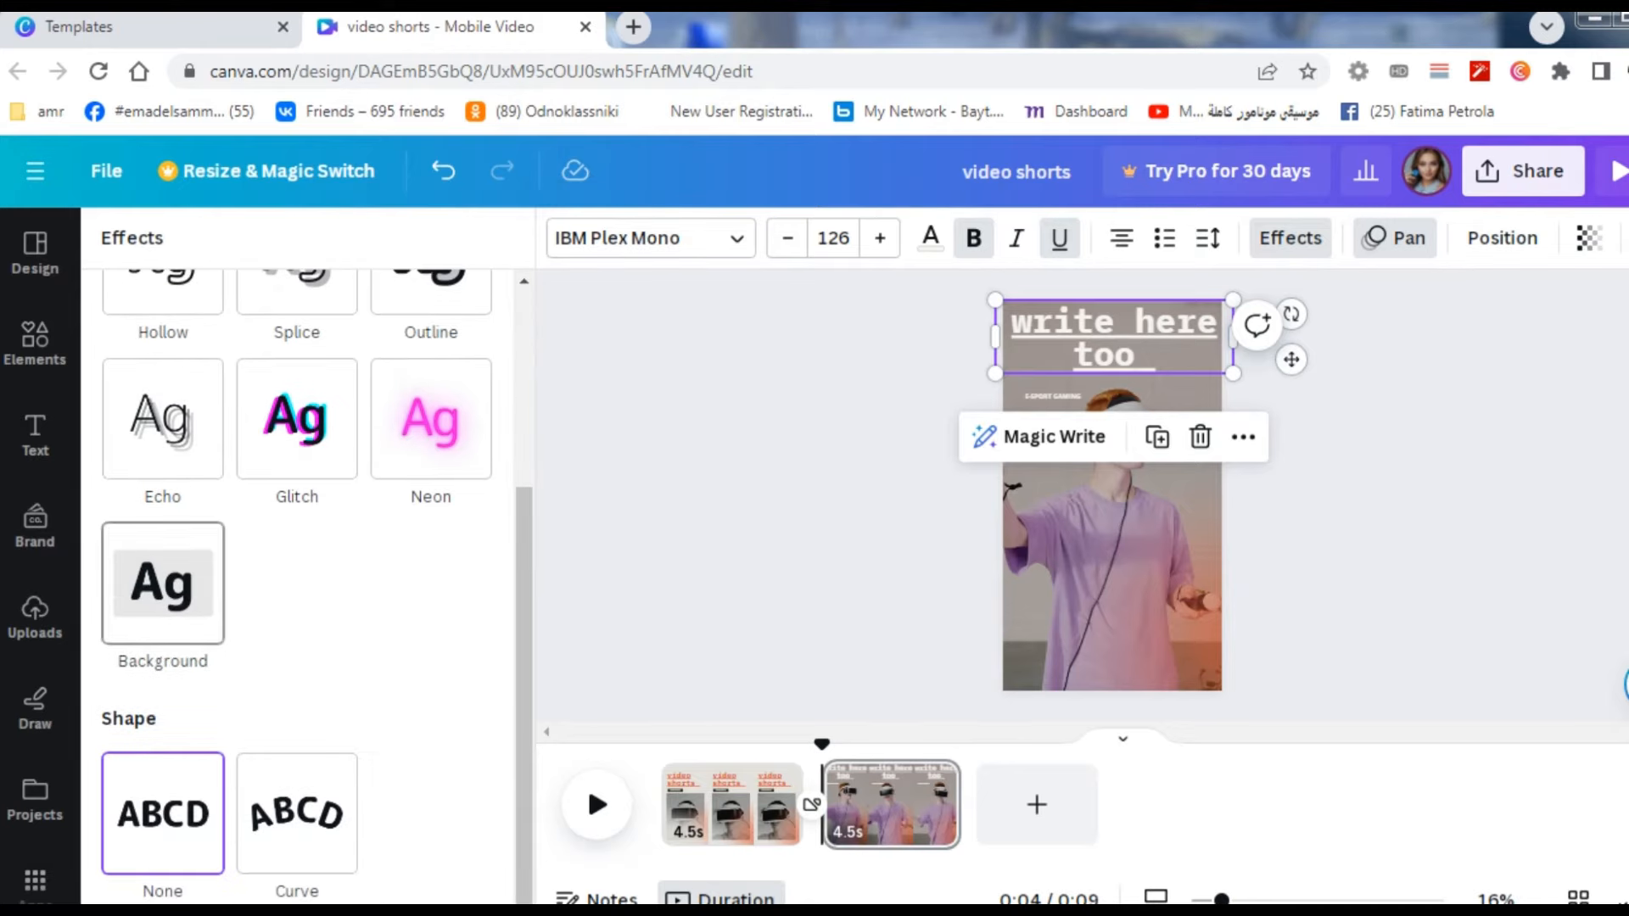
{"action": "left_click", "coordinate": [163, 584]}
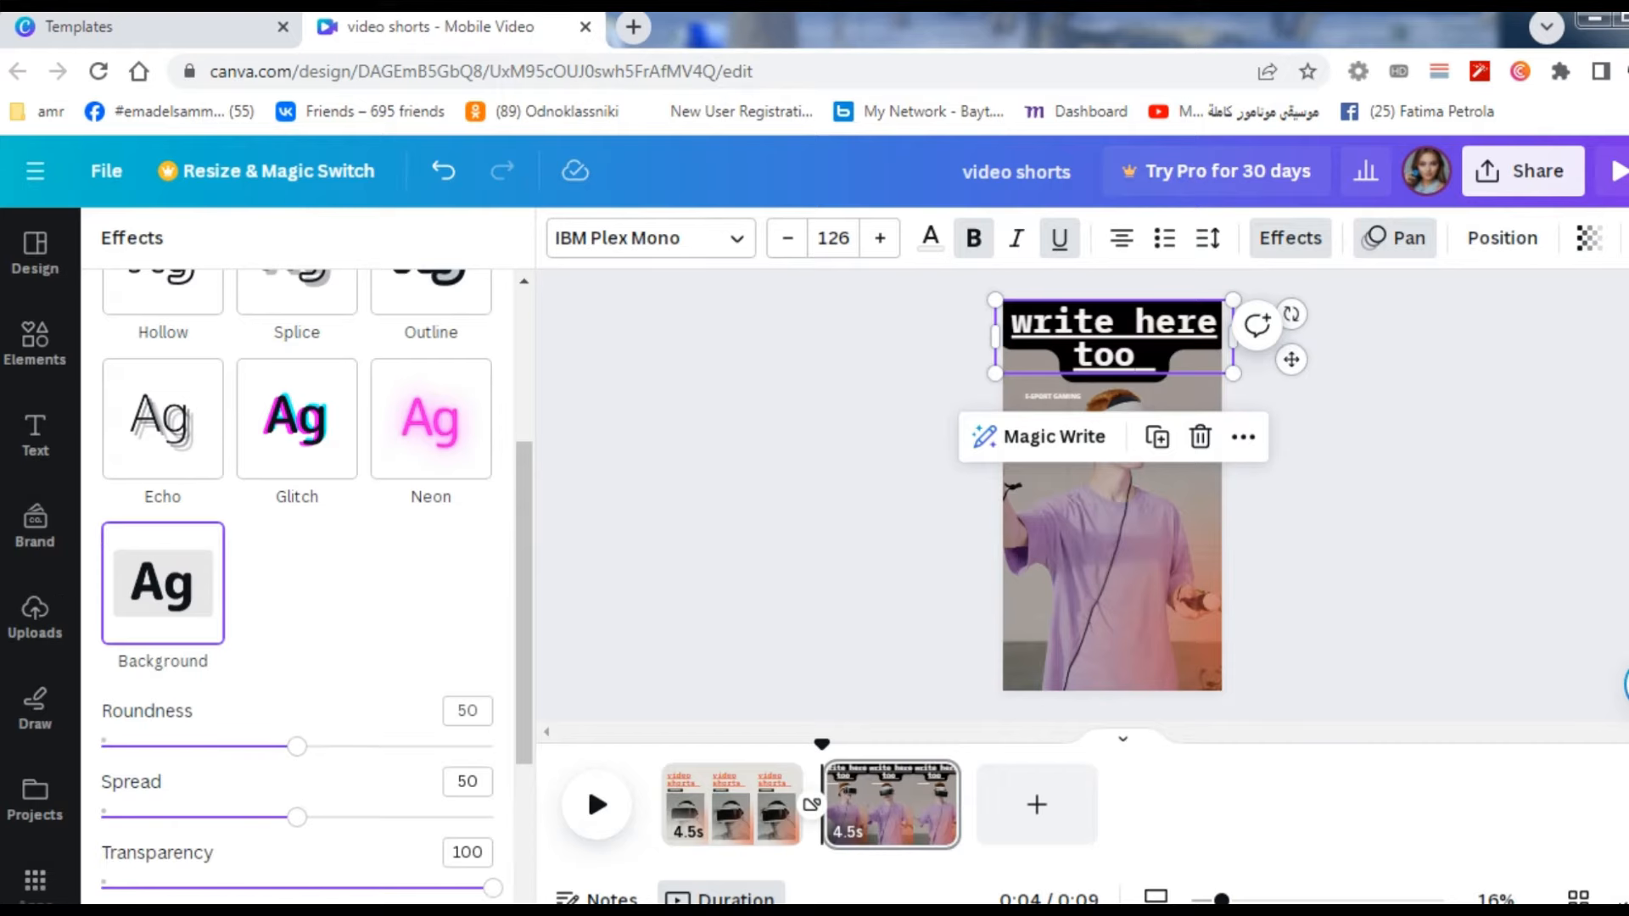
{"action": "scroll", "coordinate": [297, 586], "scroll_direction": "down", "scroll_amount": 3}
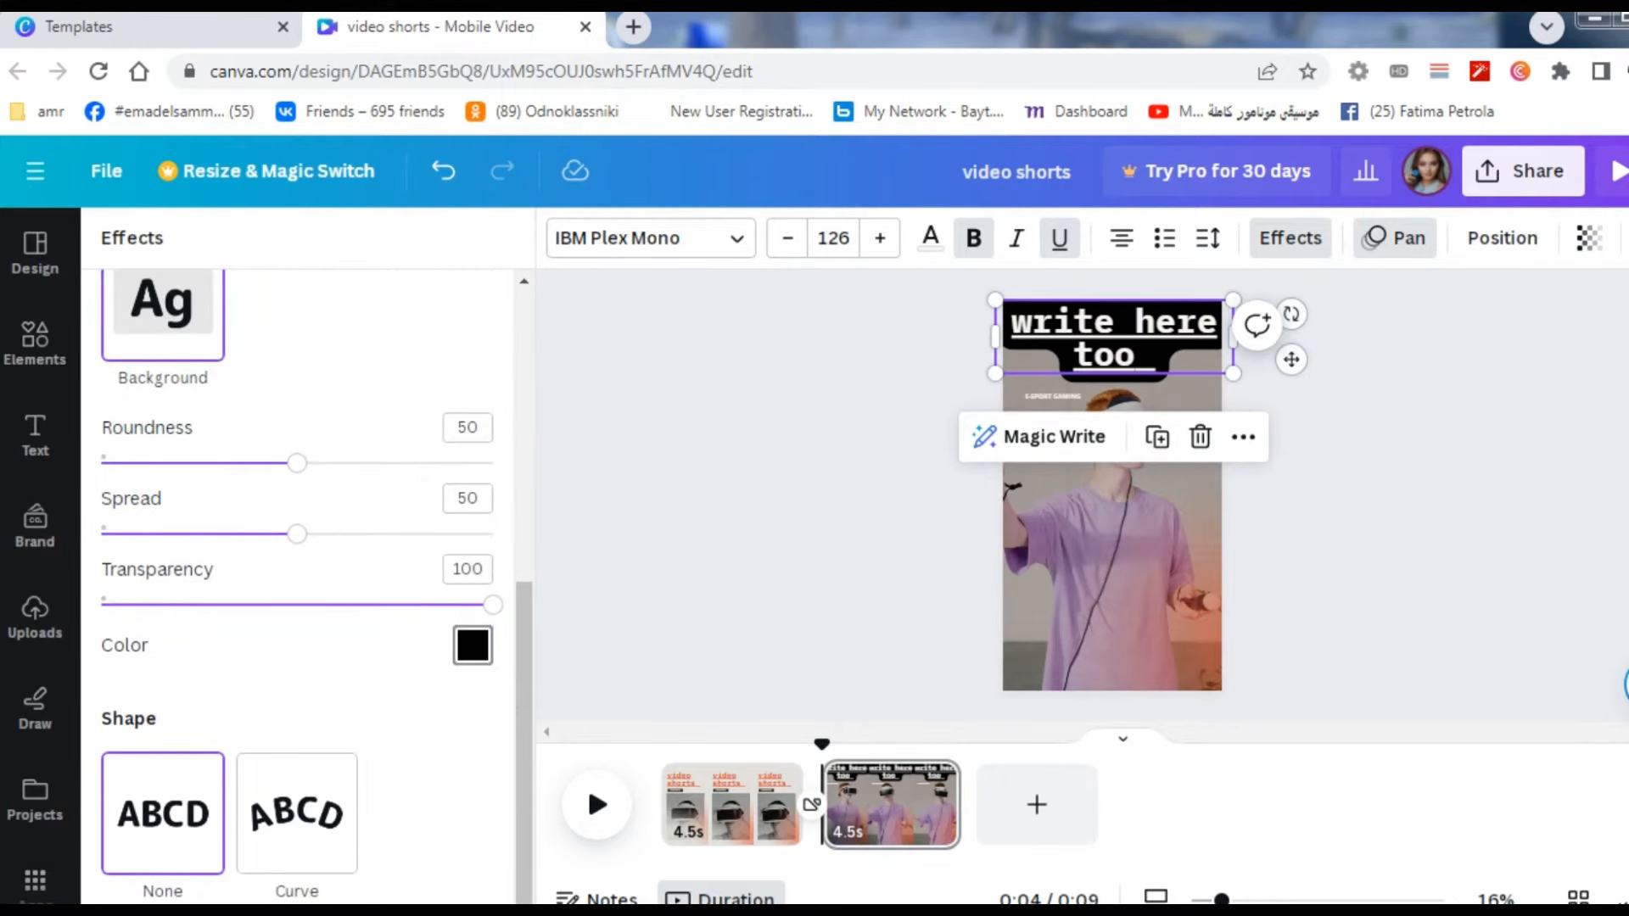
{"action": "left_click", "coordinate": [472, 645]}
{"action": "scroll", "coordinate": [244, 403], "scroll_direction": "down", "scroll_amount": 4}
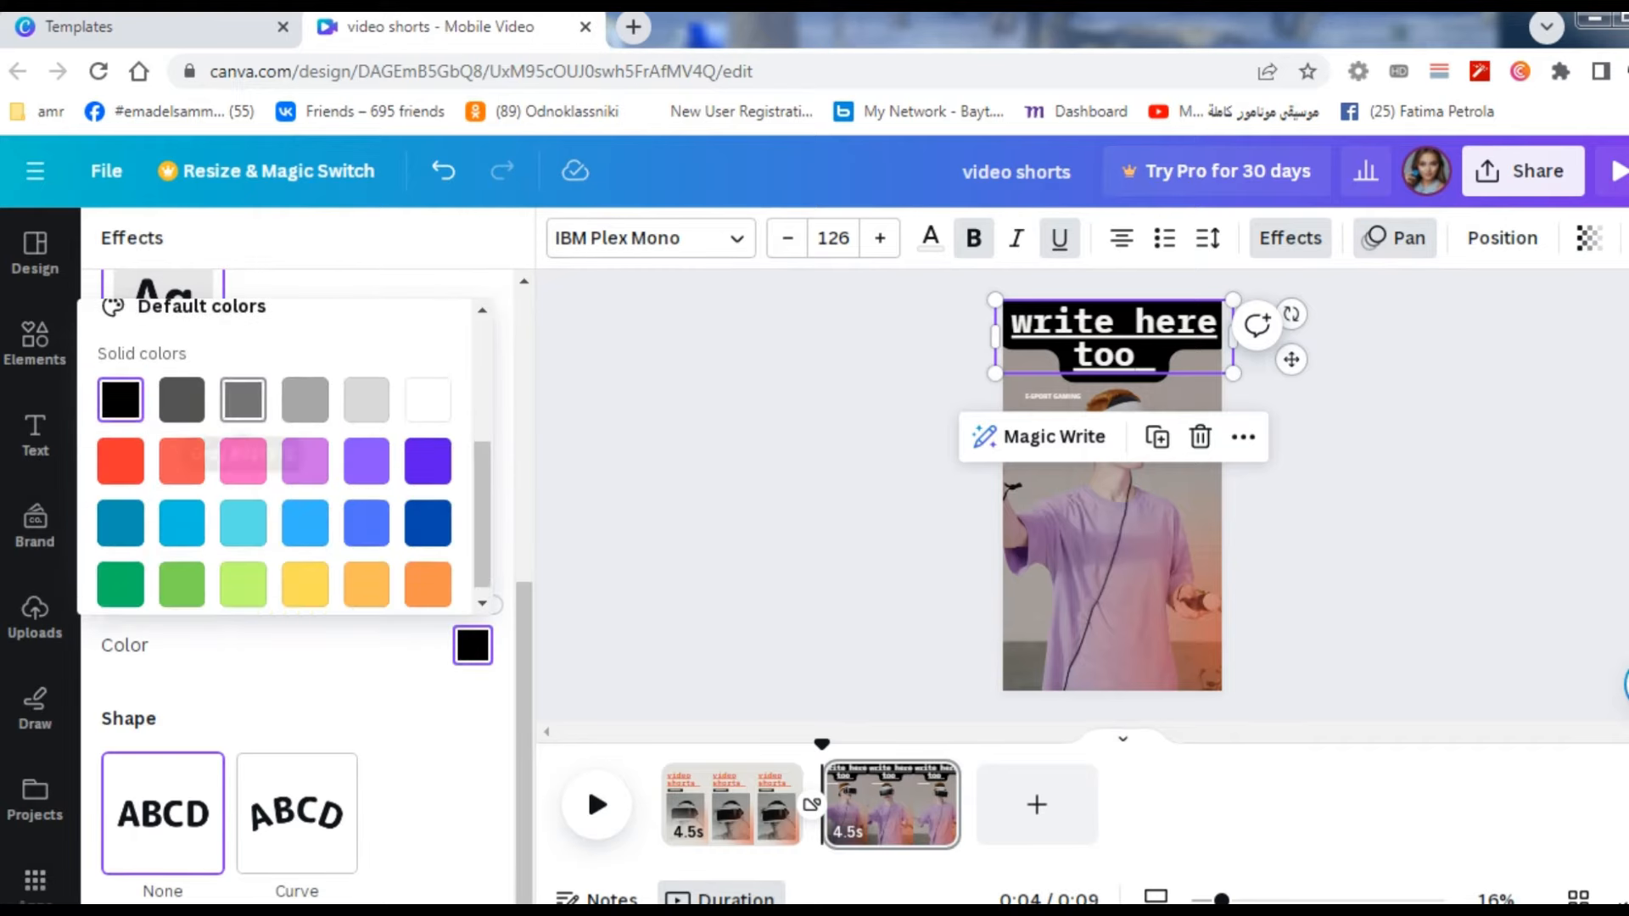
{"action": "left_click", "coordinate": [304, 572]}
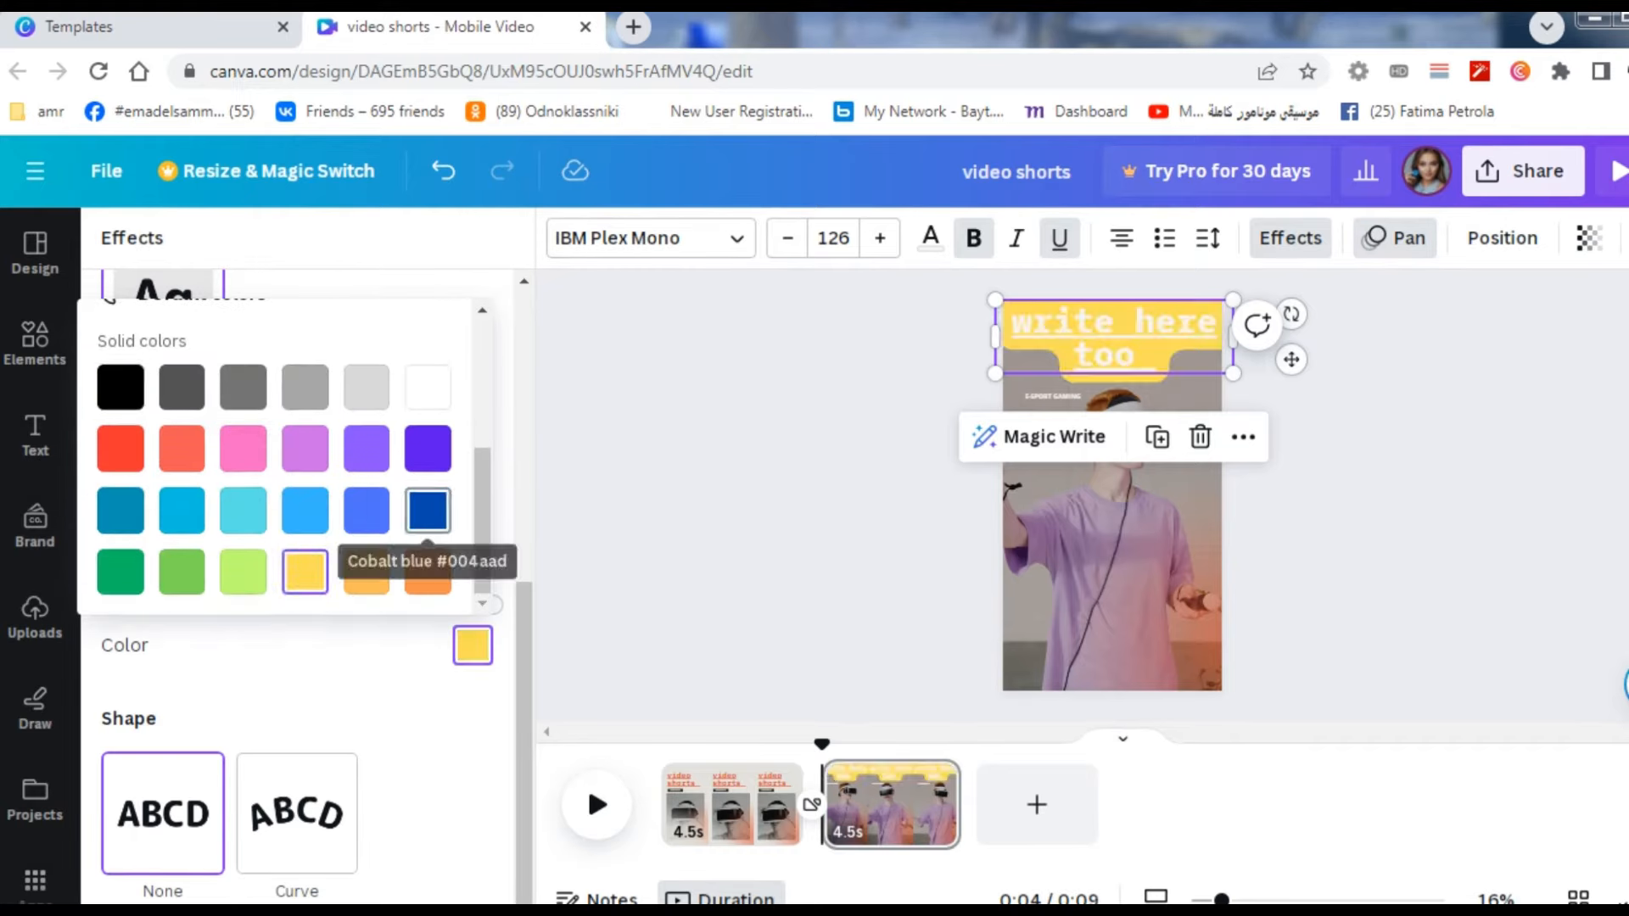
{"action": "left_click", "coordinate": [120, 449]}
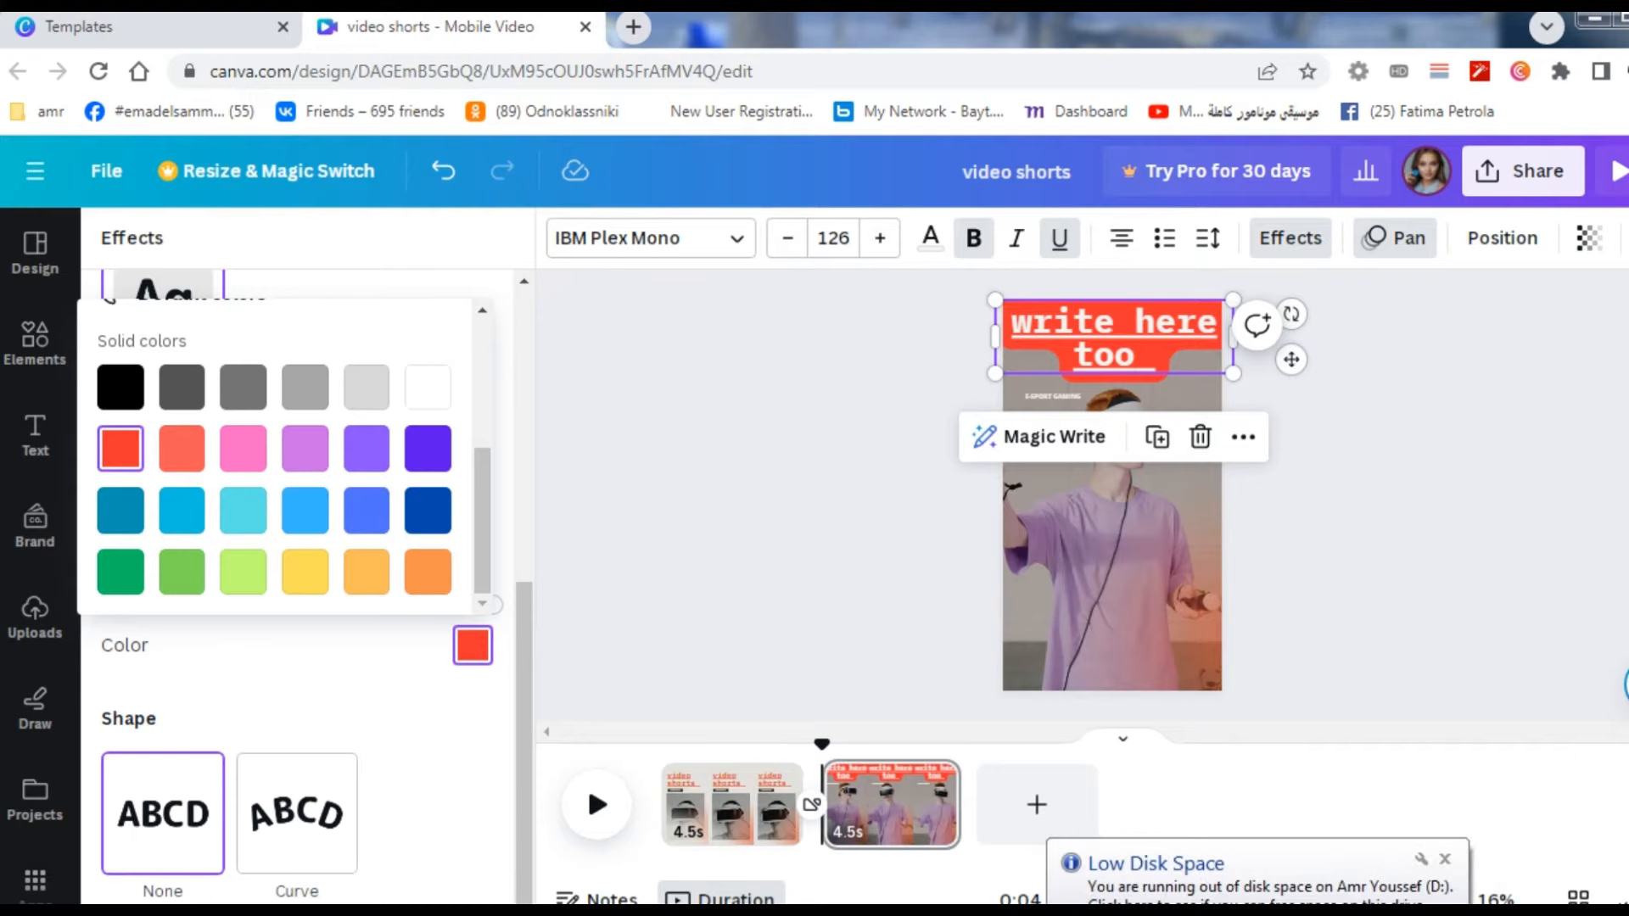
{"action": "key", "text": "Escape"}
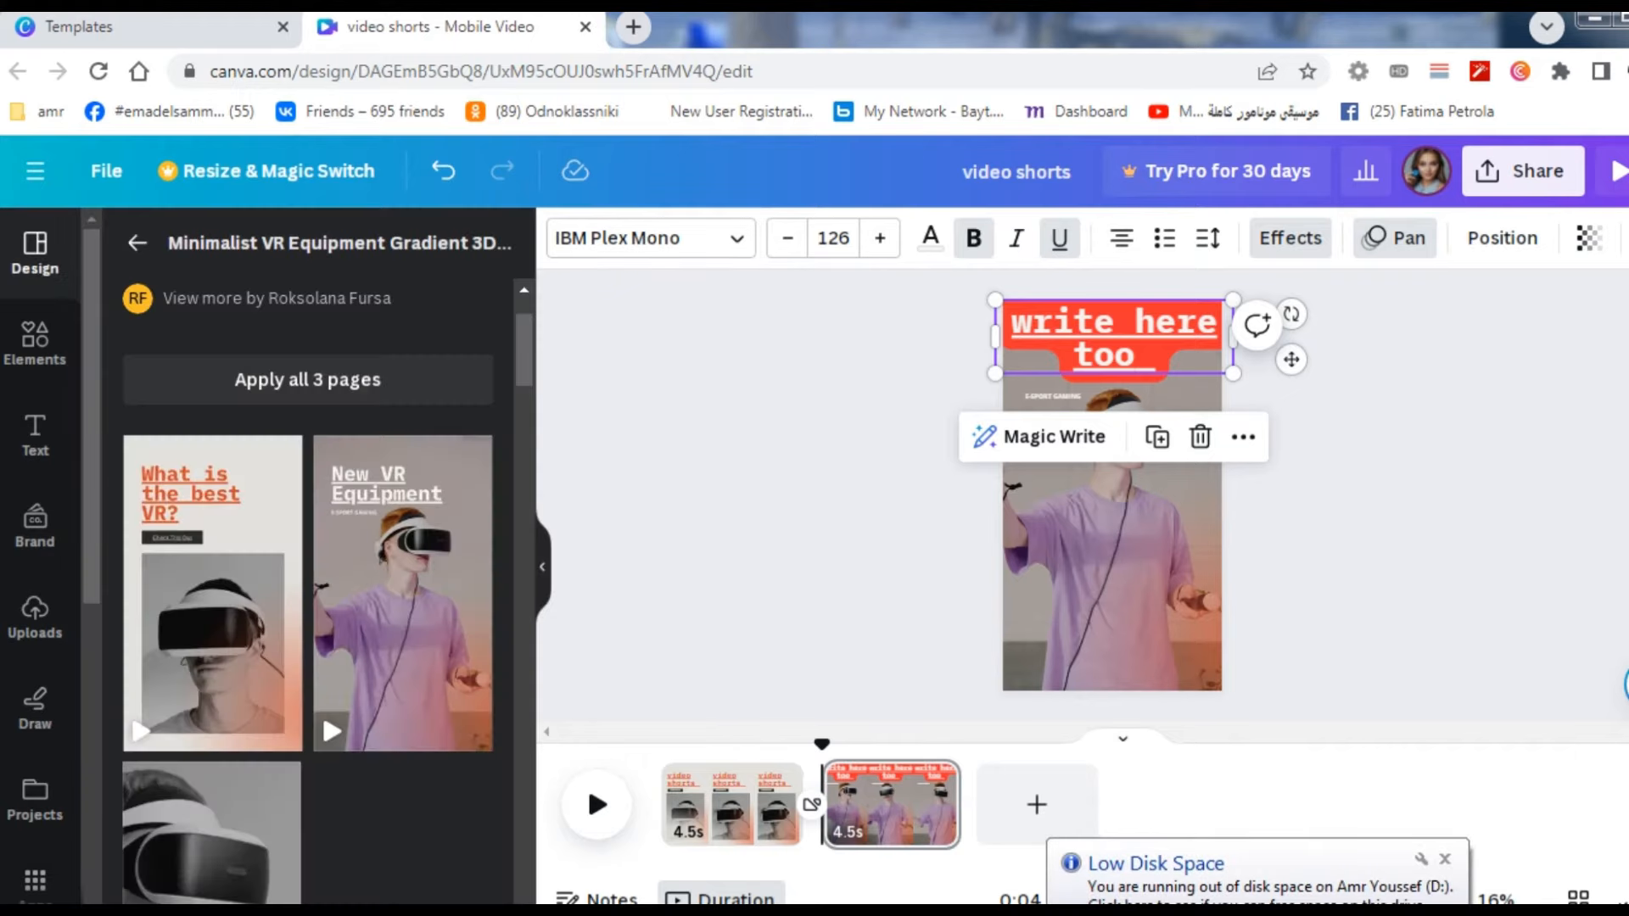
{"action": "key", "text": "Escape"}
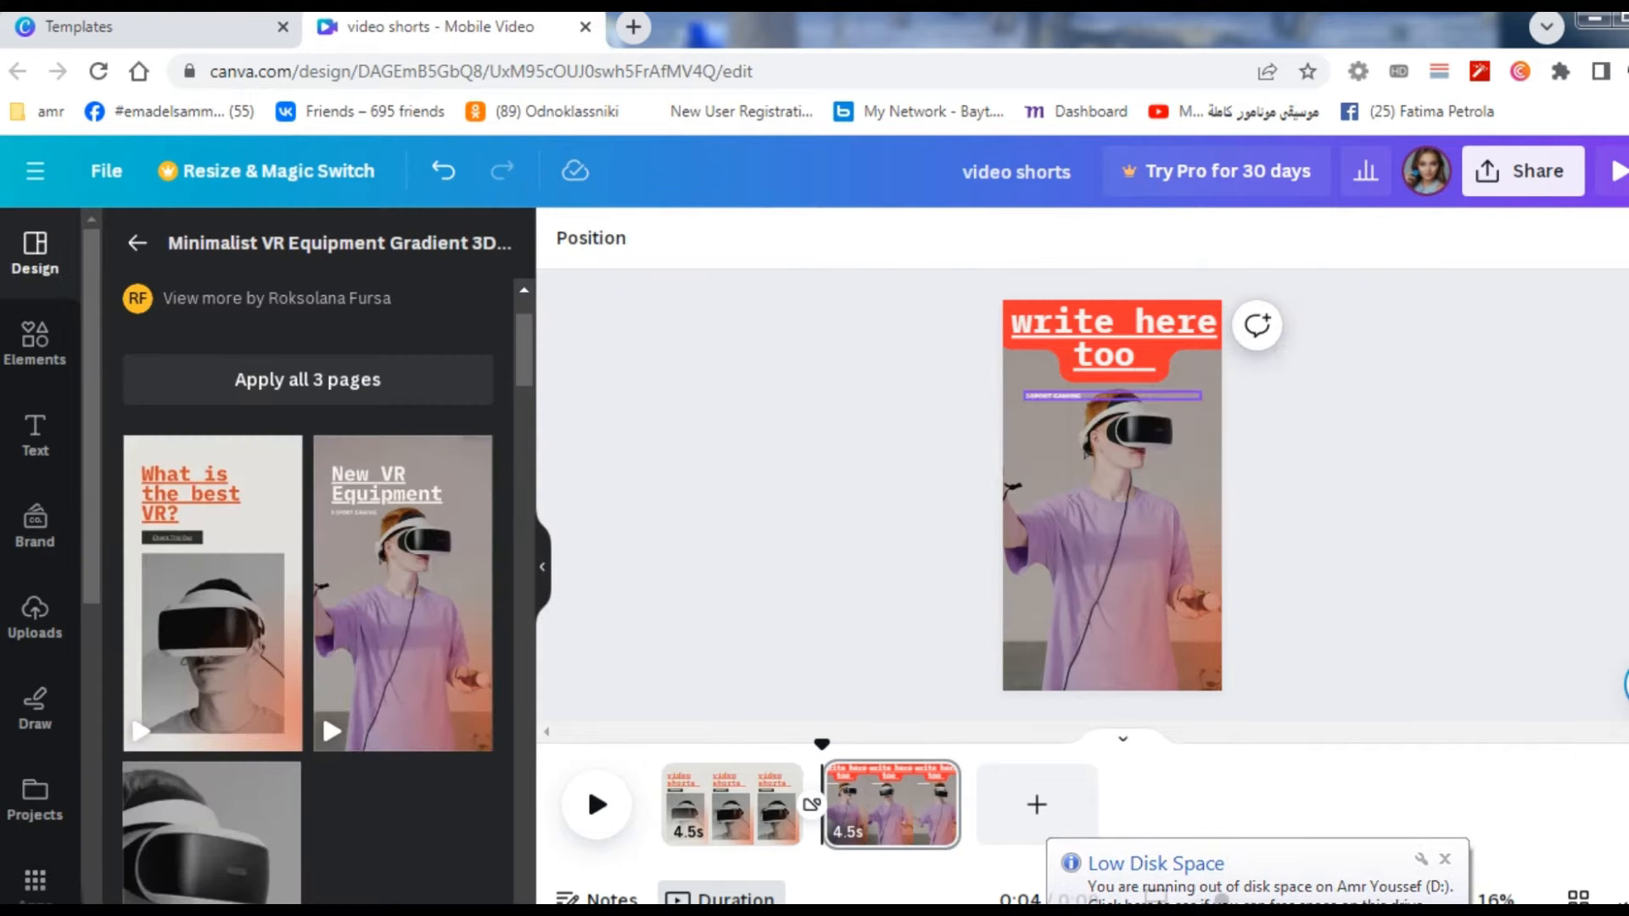
Step: Delete the small subtitle line below the "write here too" heading
{"action": "left_click", "coordinate": [1103, 396]}
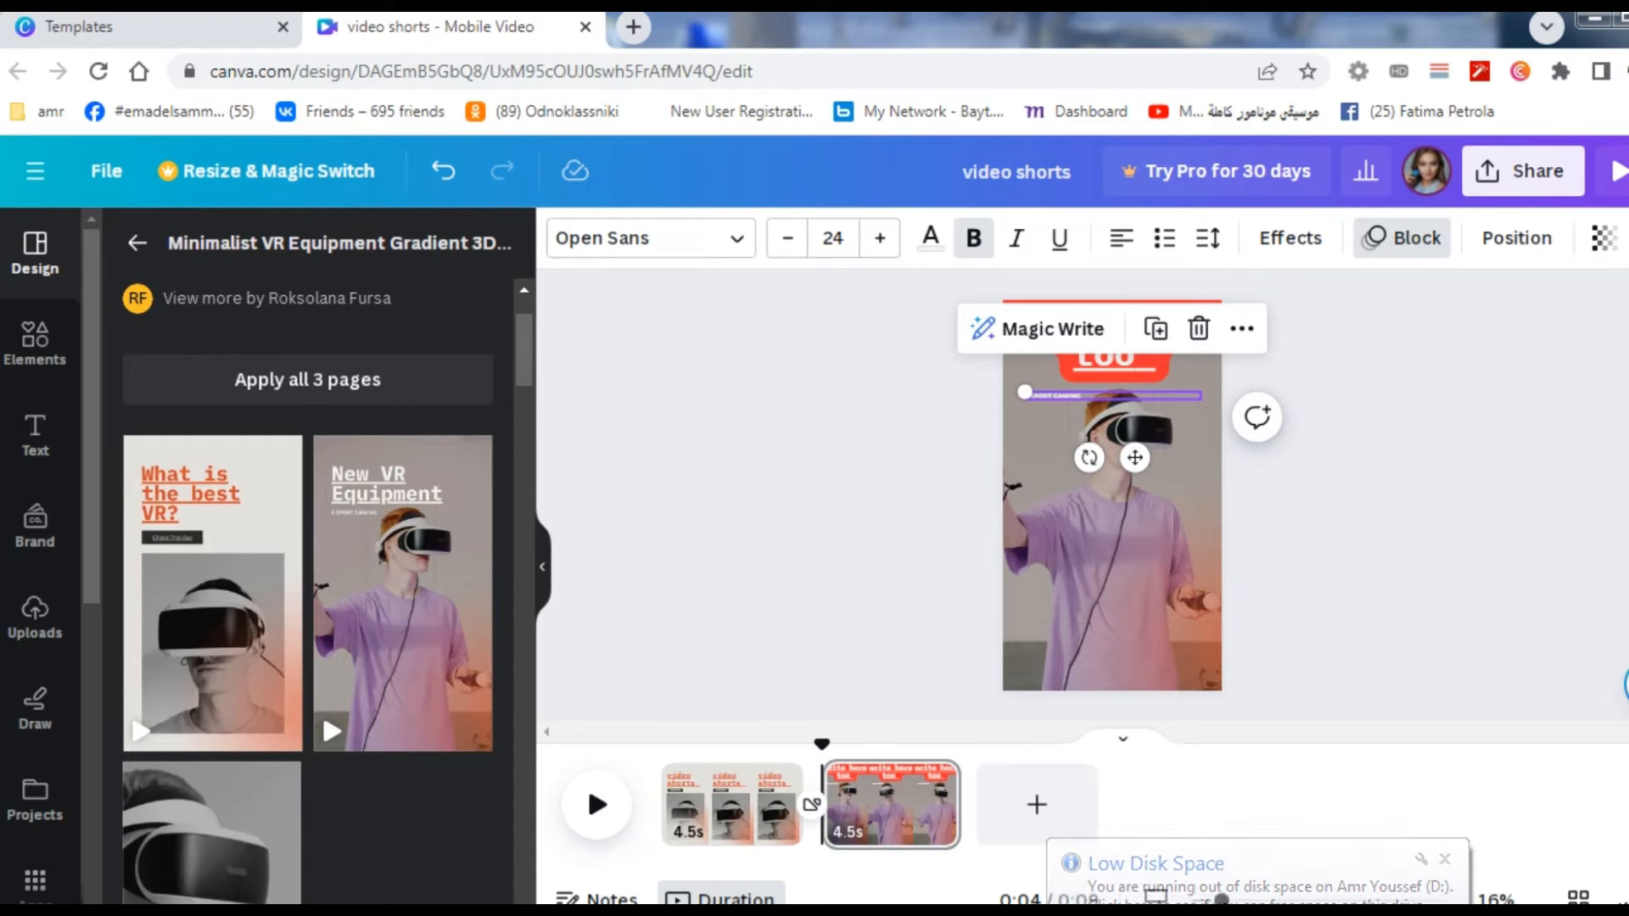
{"action": "left_click", "coordinate": [1198, 328]}
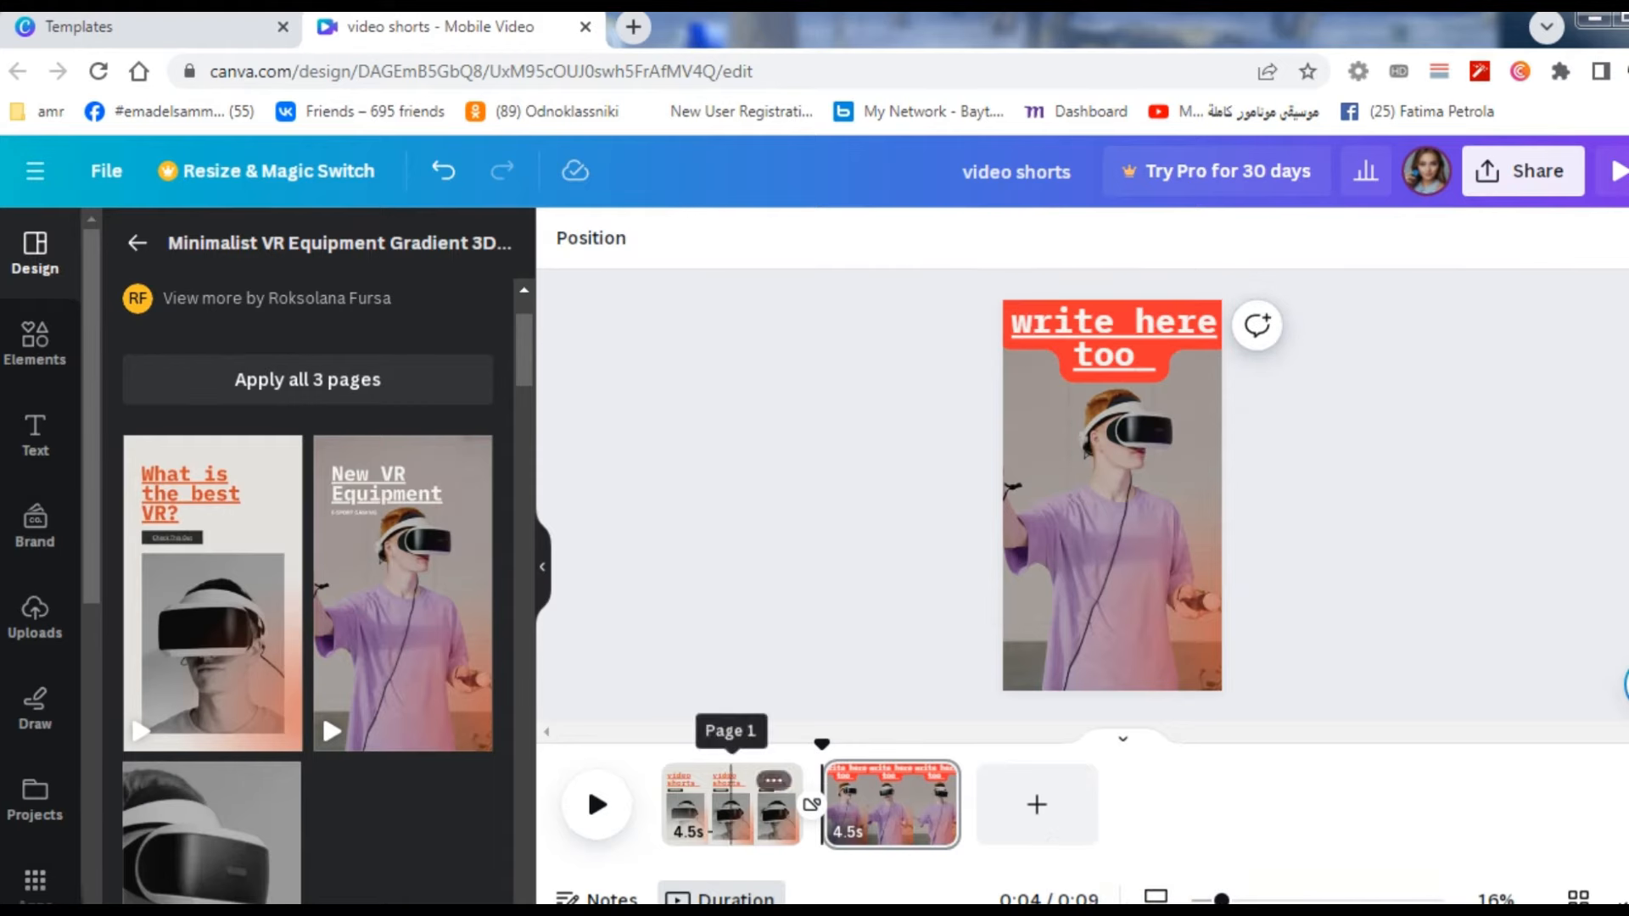
Step: Set the transition between the first and second pages to Slide
{"action": "left_click", "coordinate": [714, 806]}
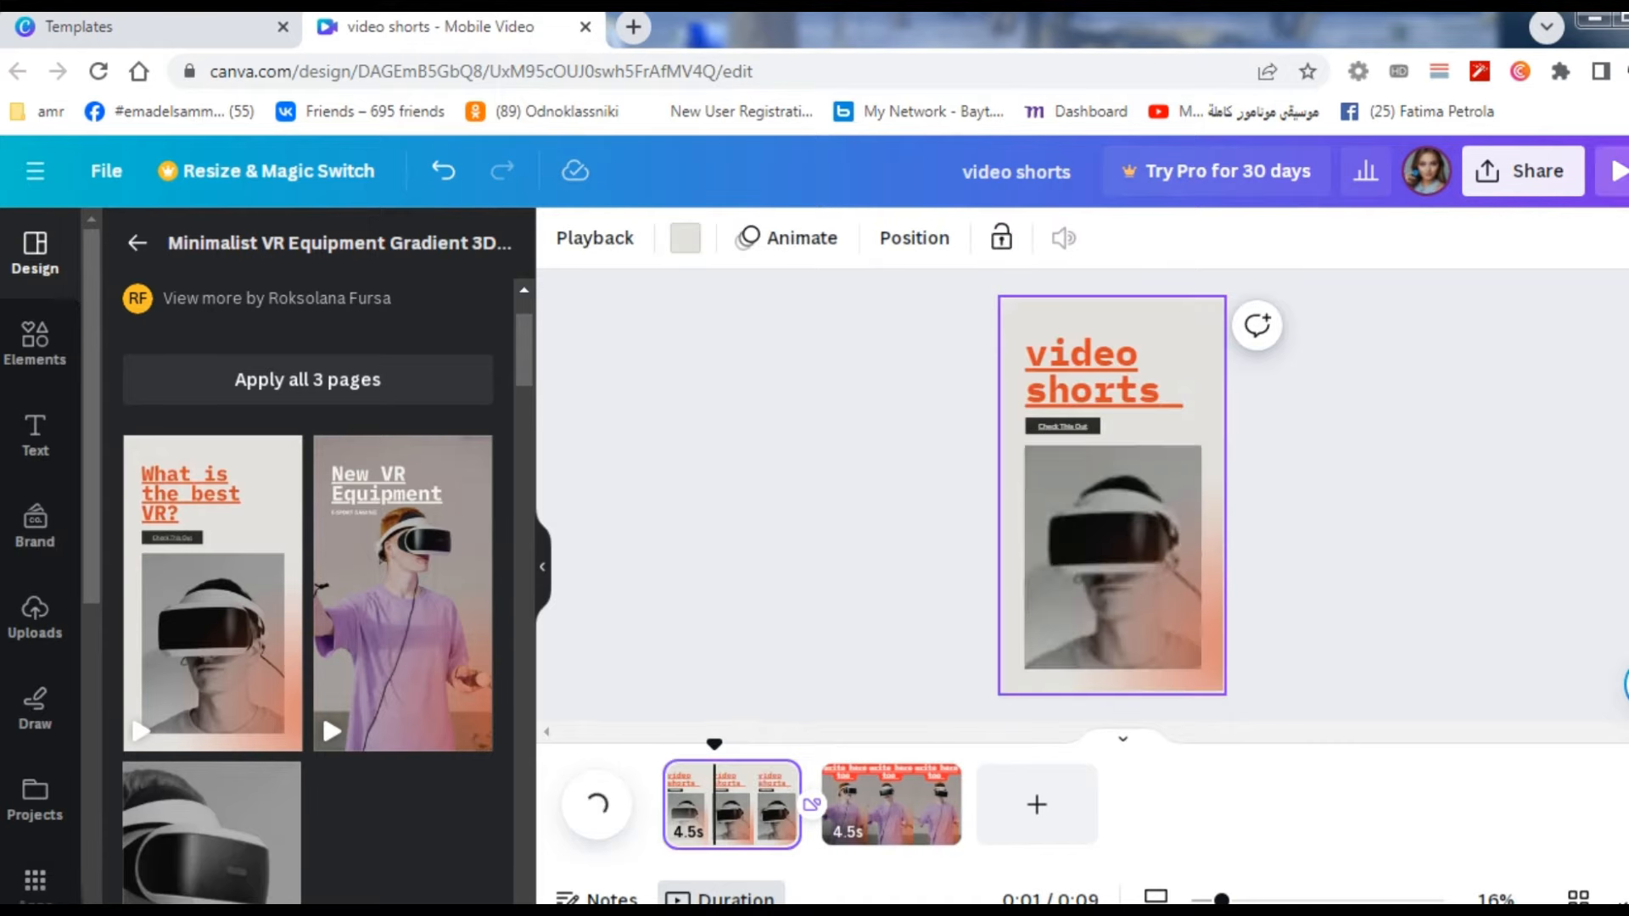
{"action": "left_click", "coordinate": [891, 804]}
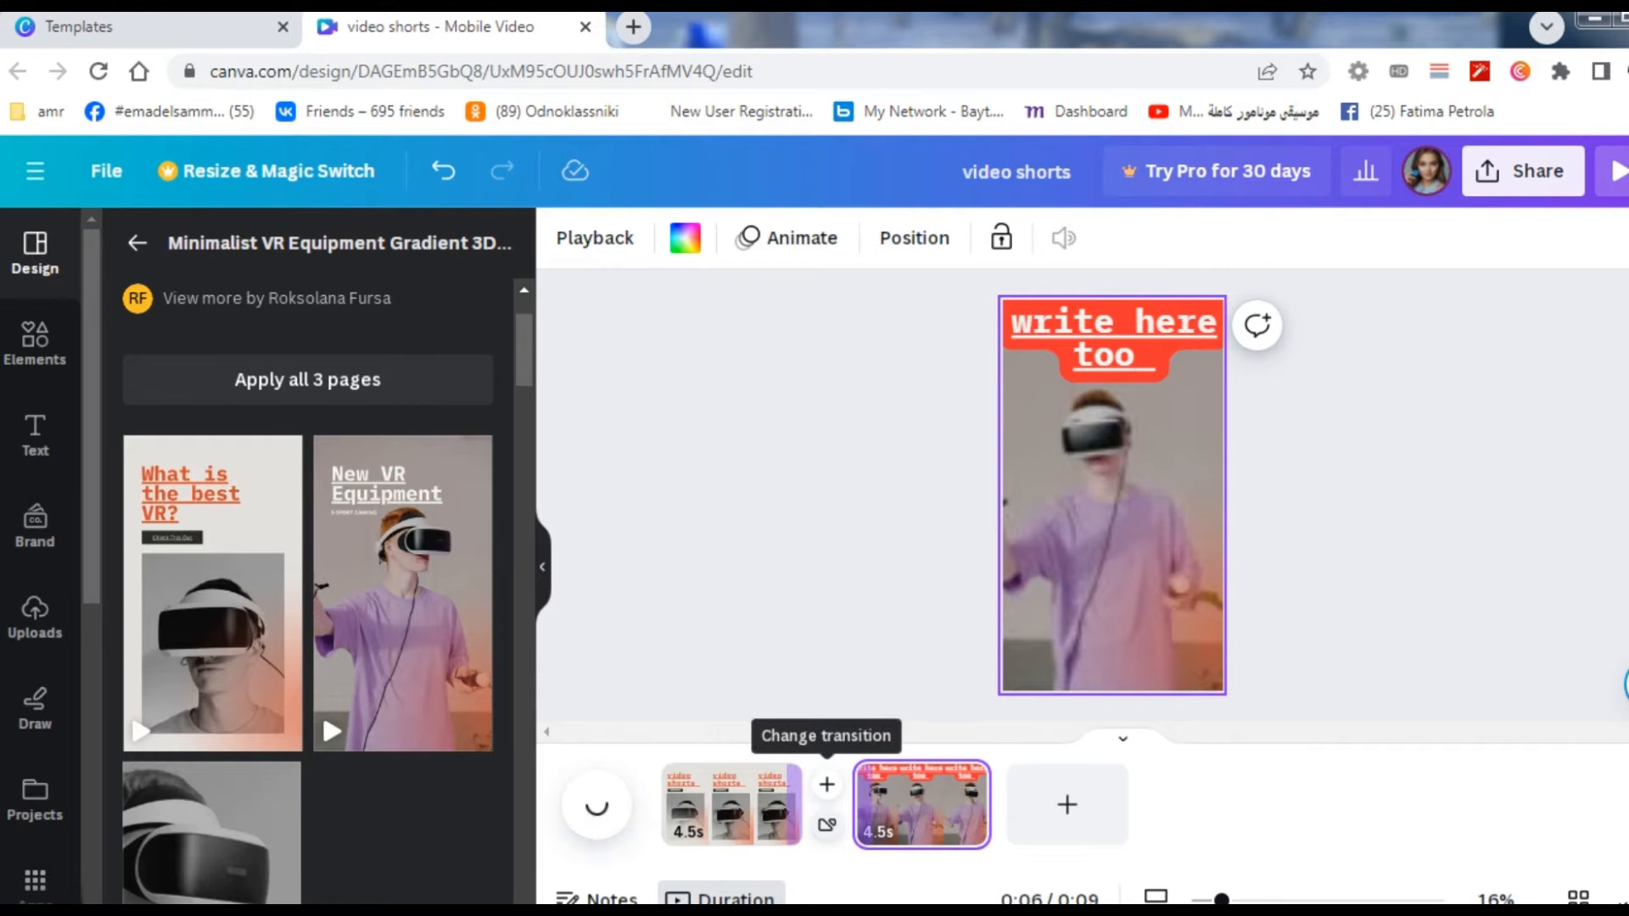
{"action": "left_click", "coordinate": [828, 825]}
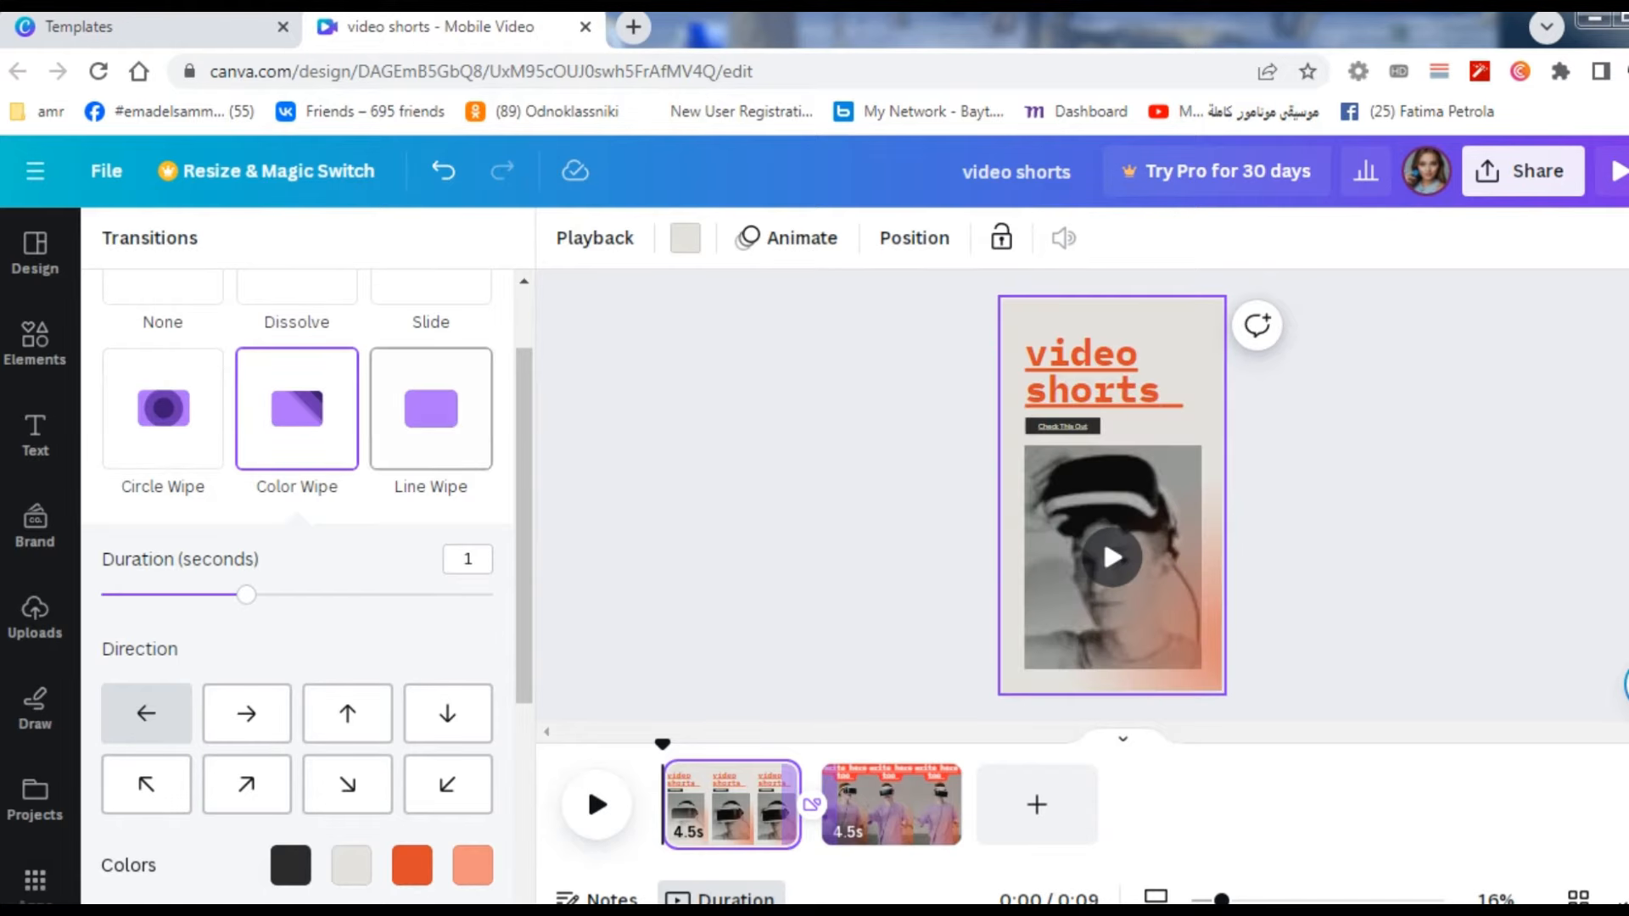
{"action": "scroll", "coordinate": [431, 399], "scroll_direction": "up", "scroll_amount": 1}
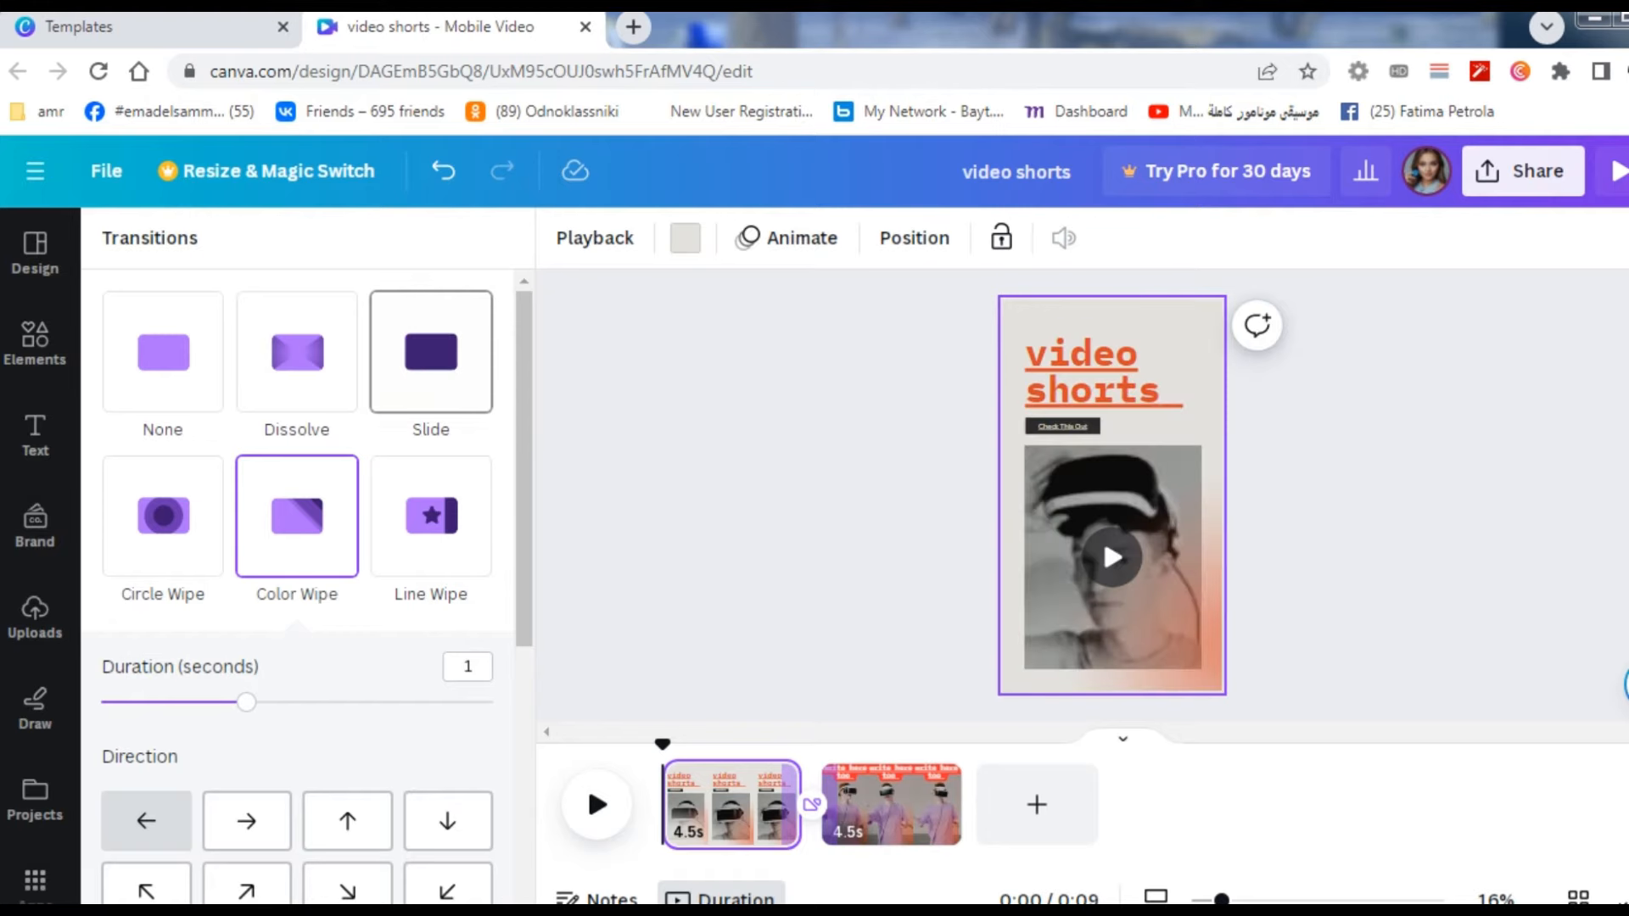
{"action": "left_click", "coordinate": [431, 351]}
{"action": "key", "text": "Escape"}
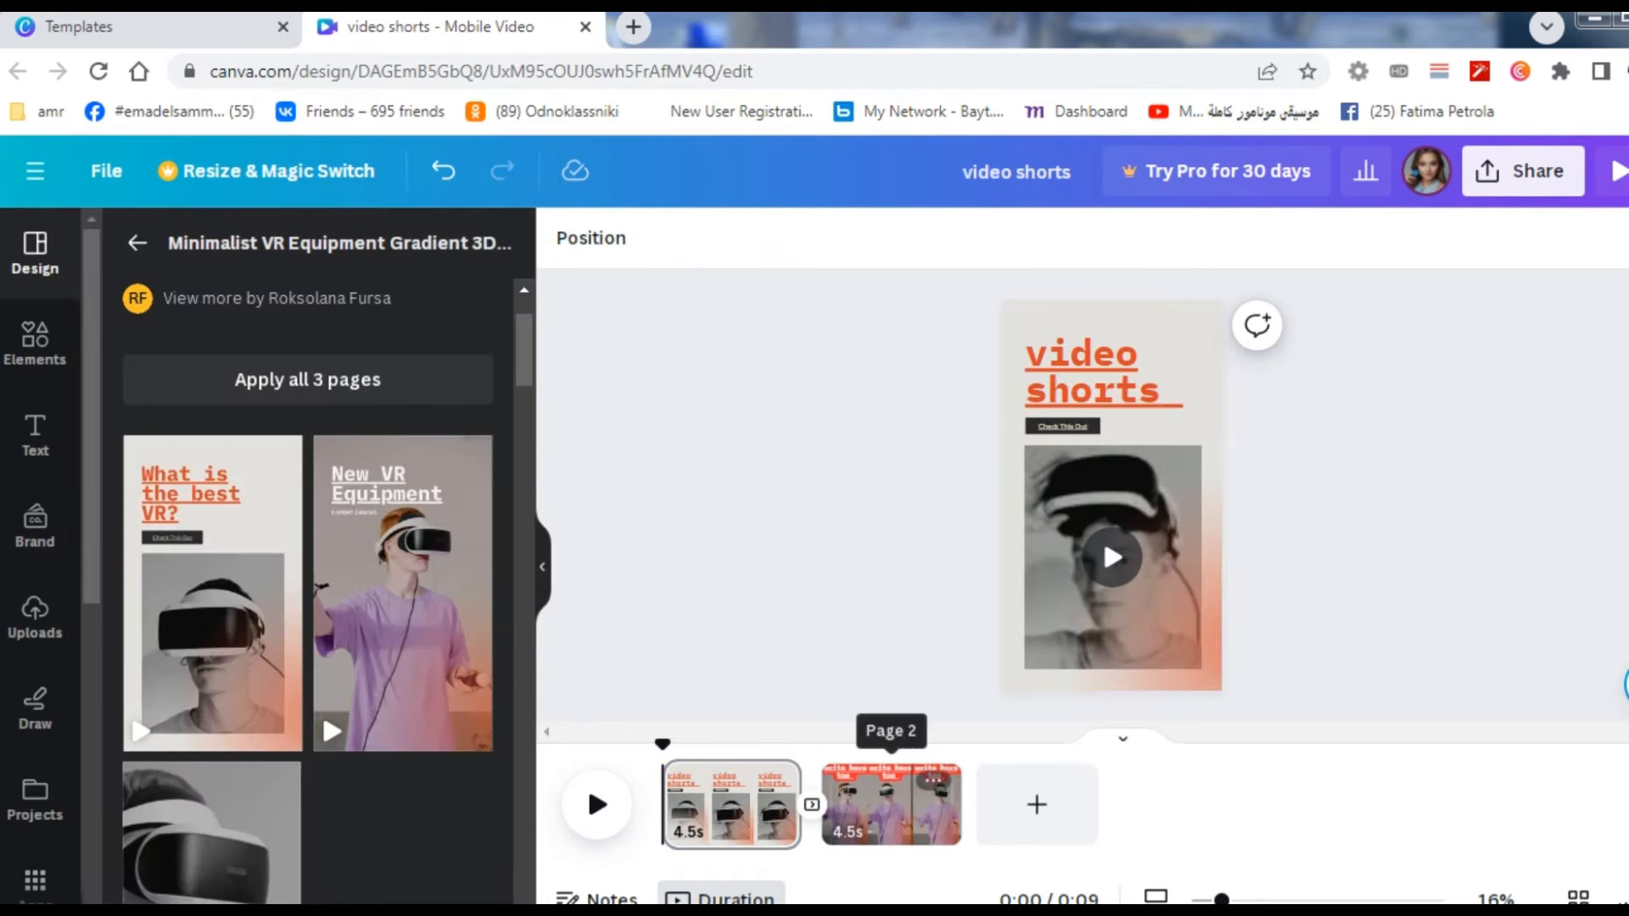
Step: Add a third page and apply the VR template's close-up headset page to it
{"action": "left_click", "coordinate": [1036, 805]}
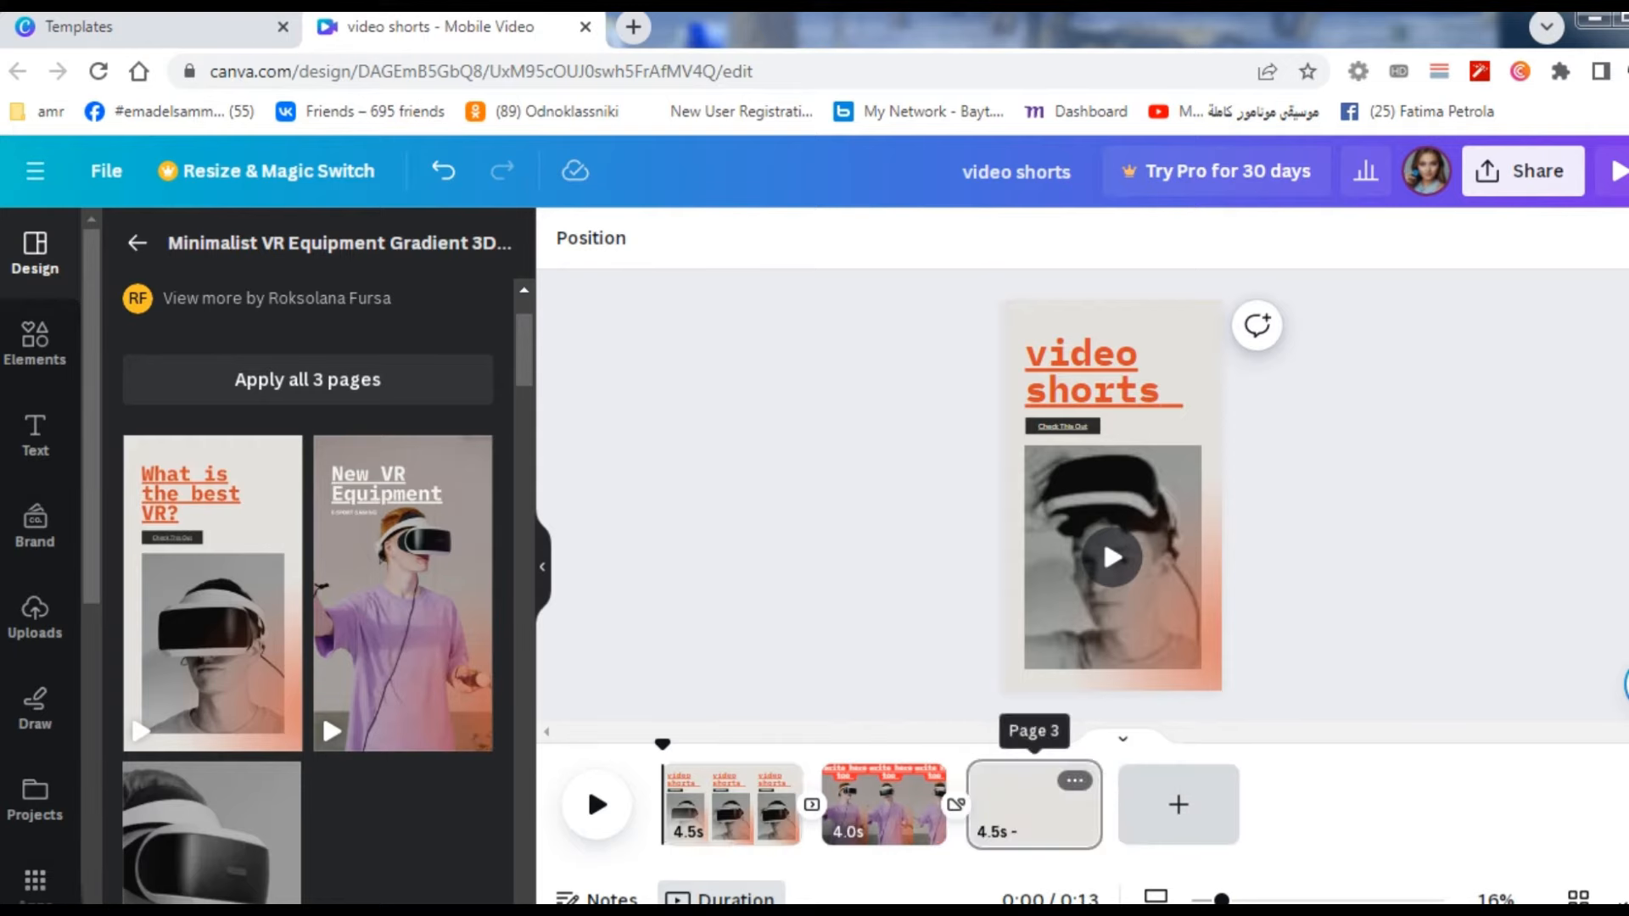
{"action": "scroll", "coordinate": [398, 509], "scroll_direction": "down", "scroll_amount": 5}
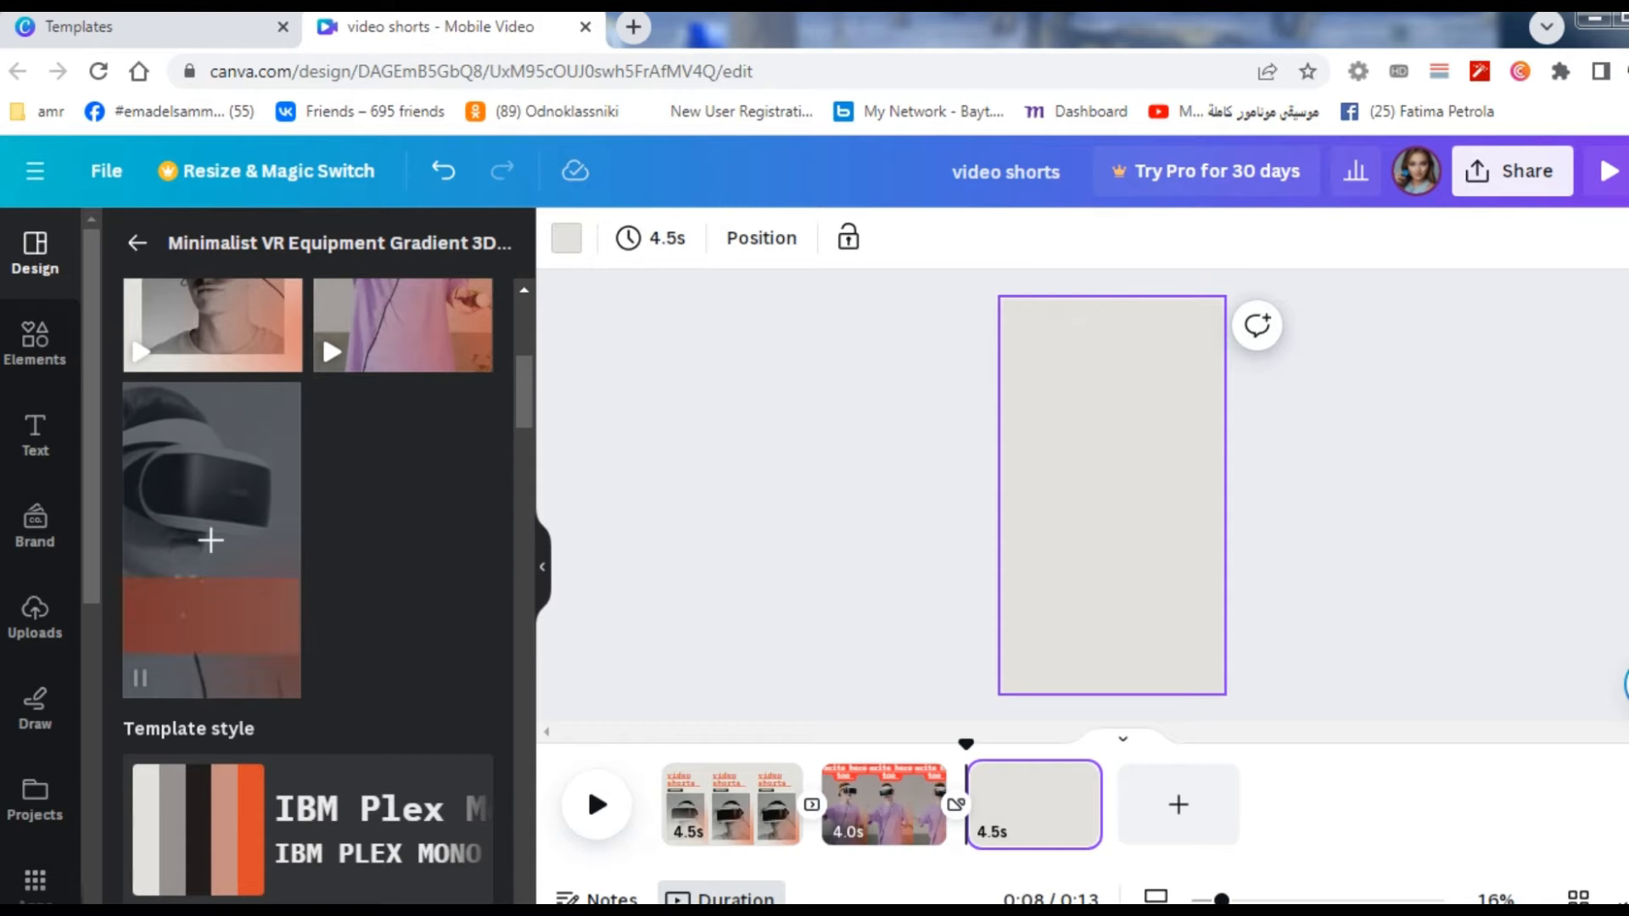
{"action": "left_click", "coordinate": [211, 540]}
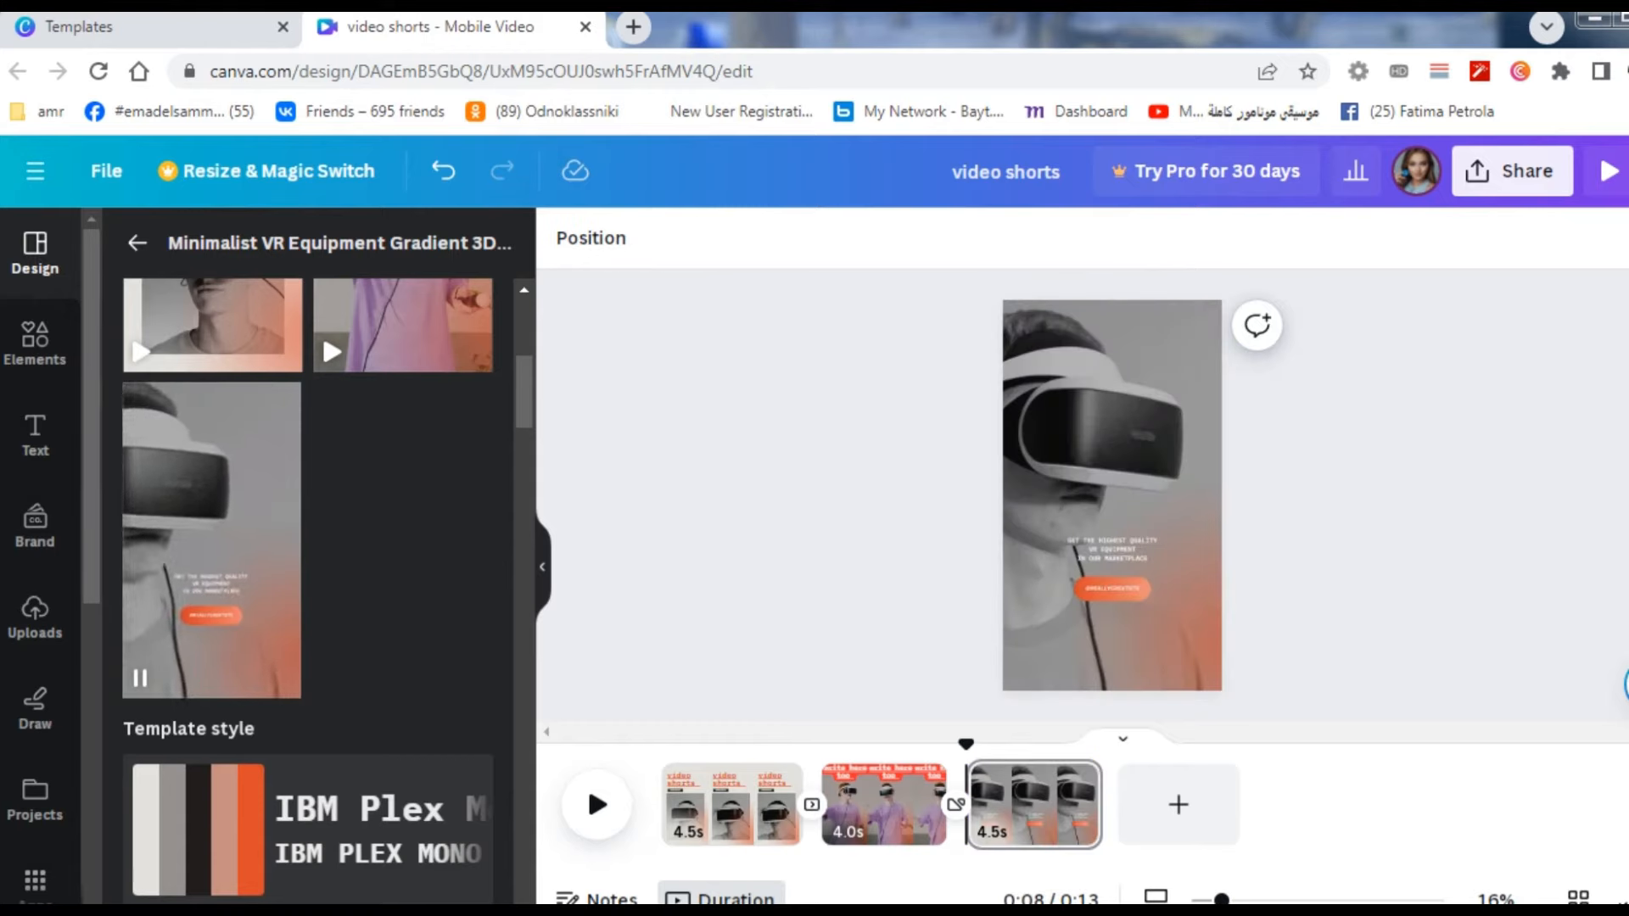
{"action": "left_click", "coordinate": [1112, 458]}
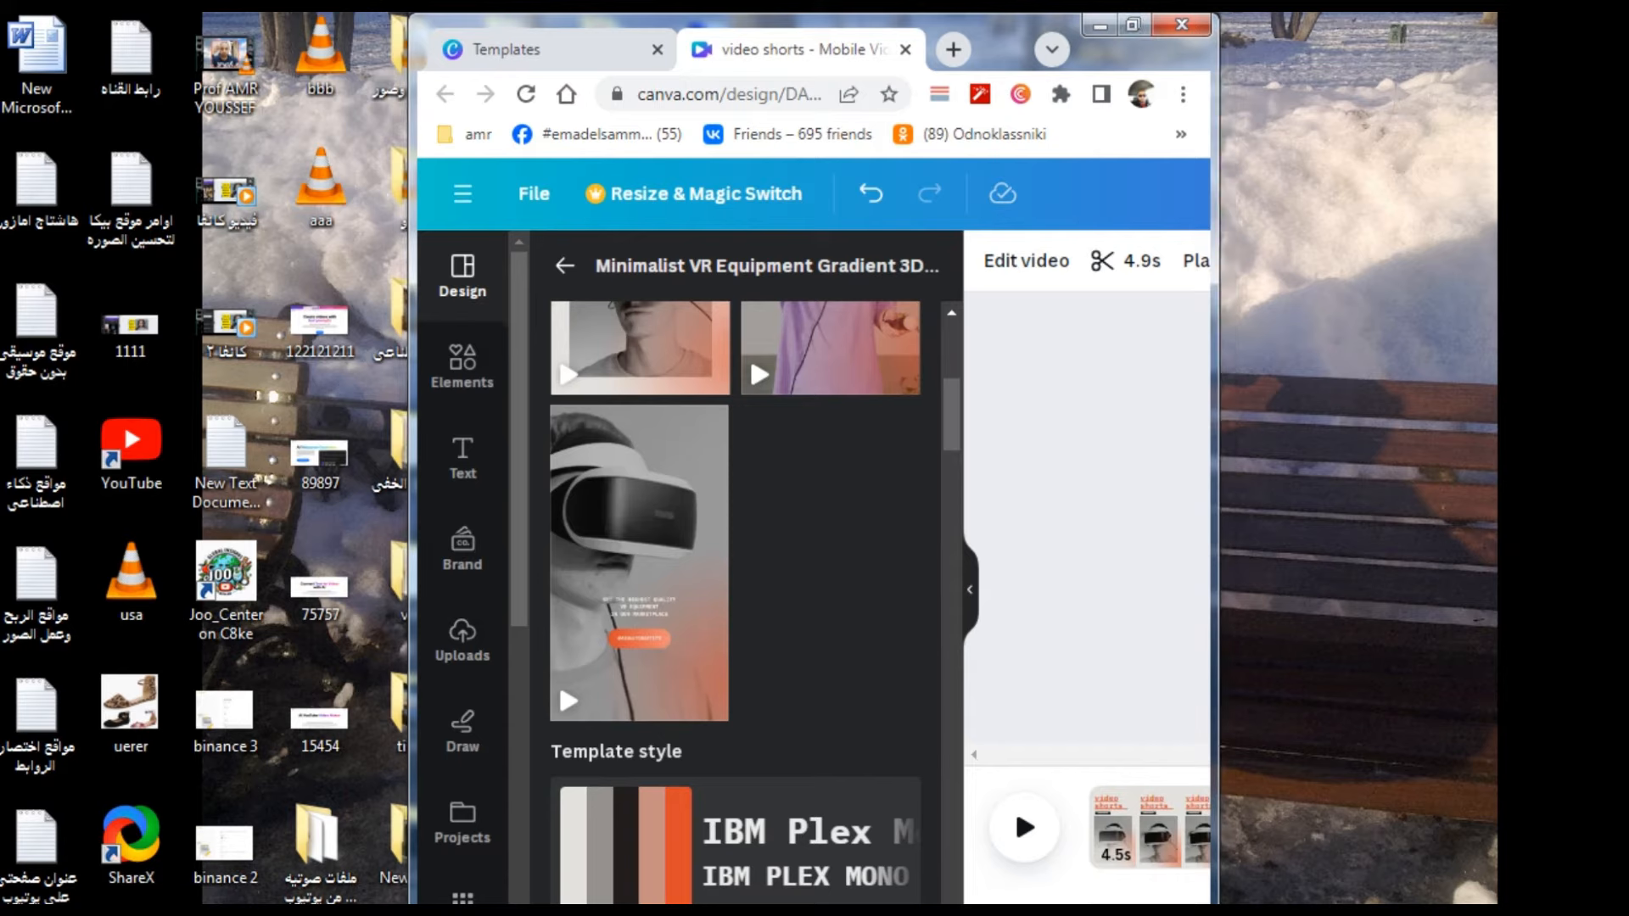
{"action": "key", "text": "super+Up"}
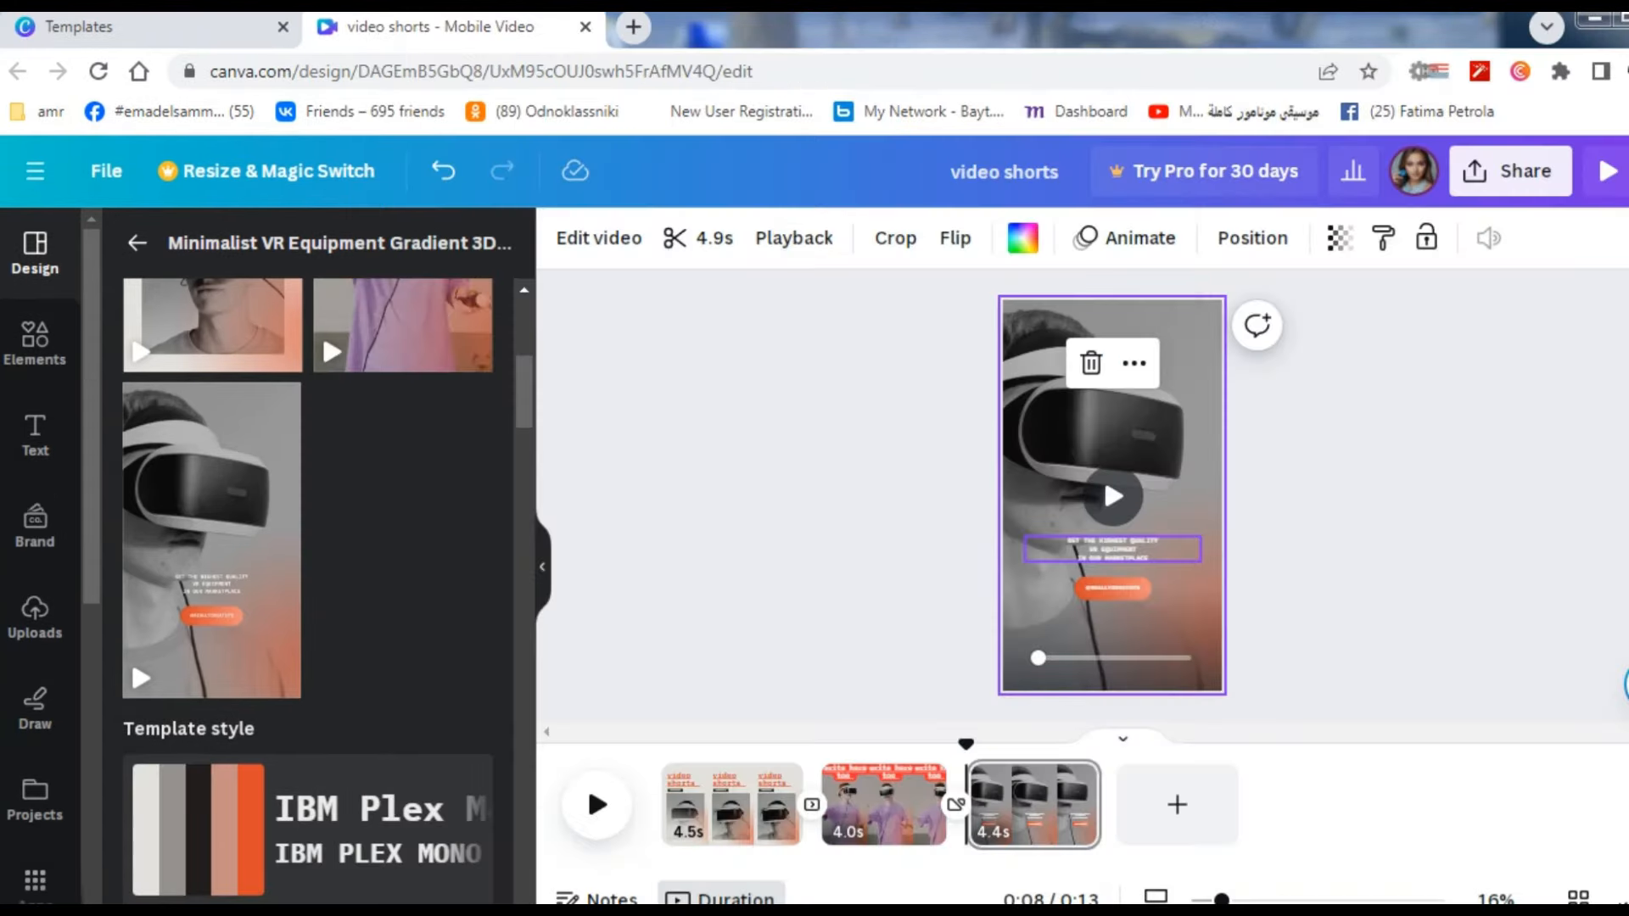
{"action": "left_click", "coordinate": [1112, 548]}
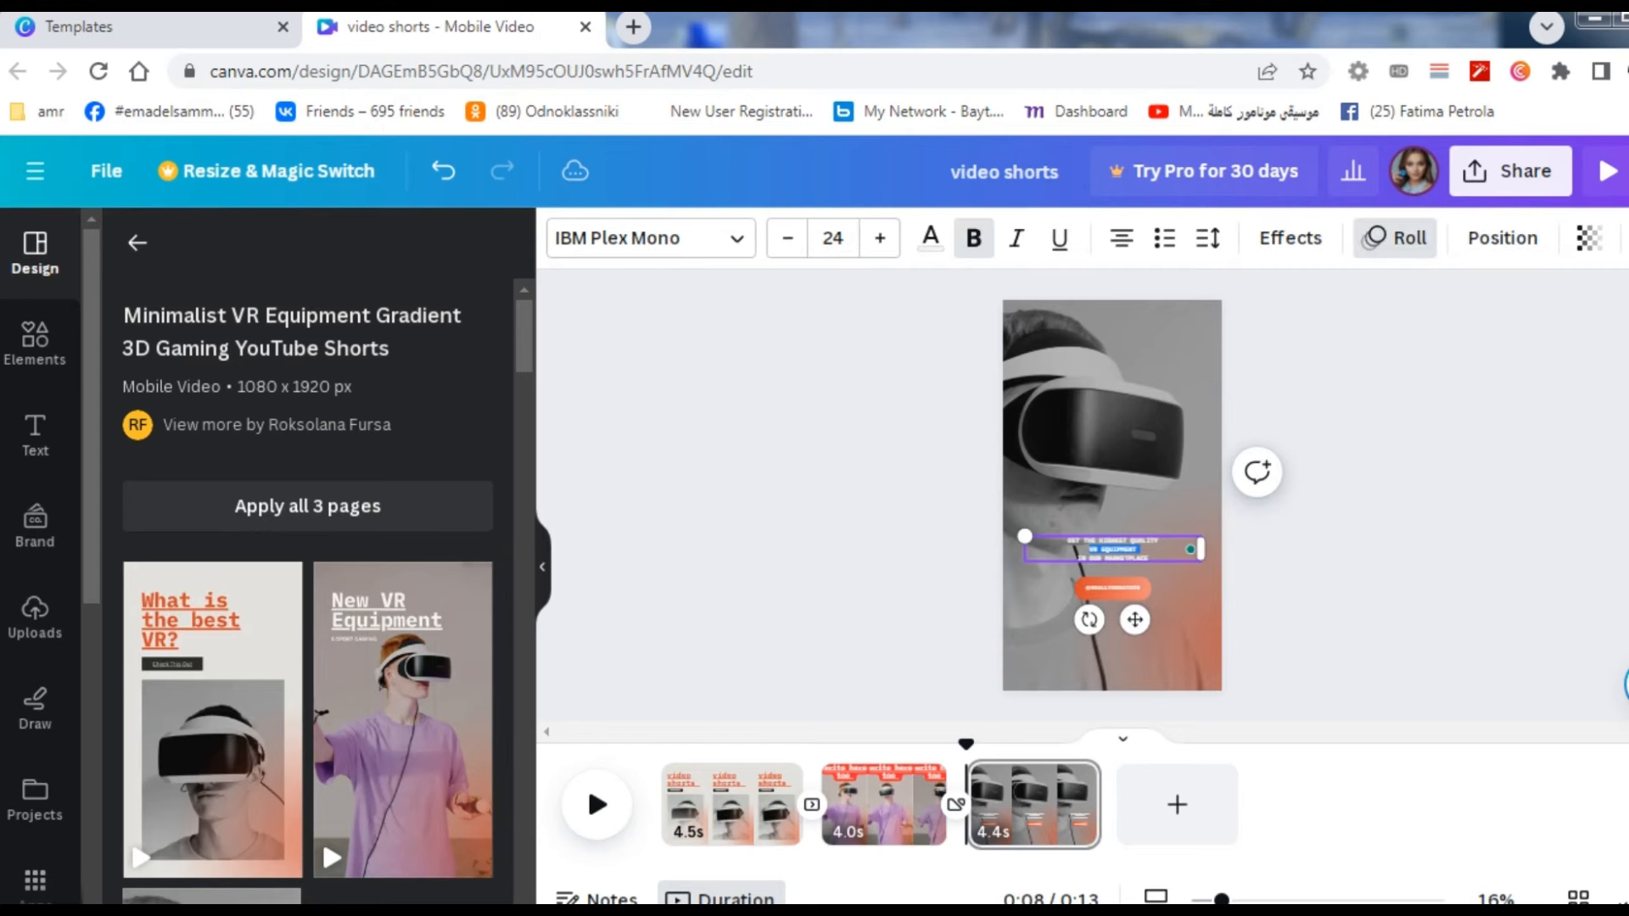
Step: Search the Mobile Video templates for "music festival"
{"action": "left_click", "coordinate": [137, 242]}
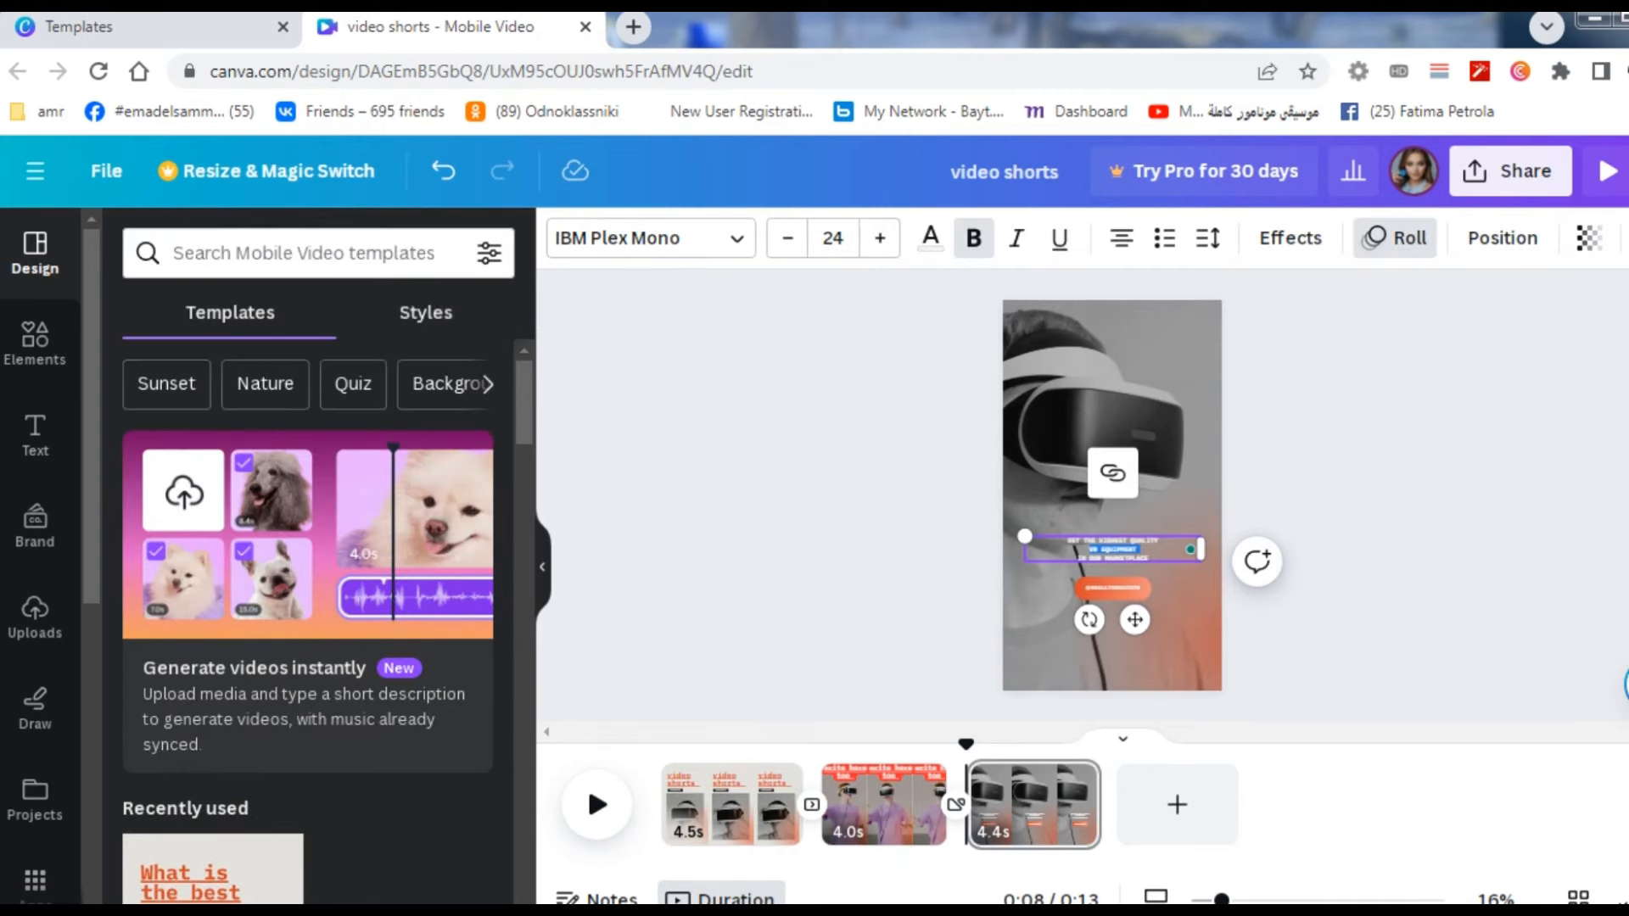
{"action": "left_click", "coordinate": [297, 253]}
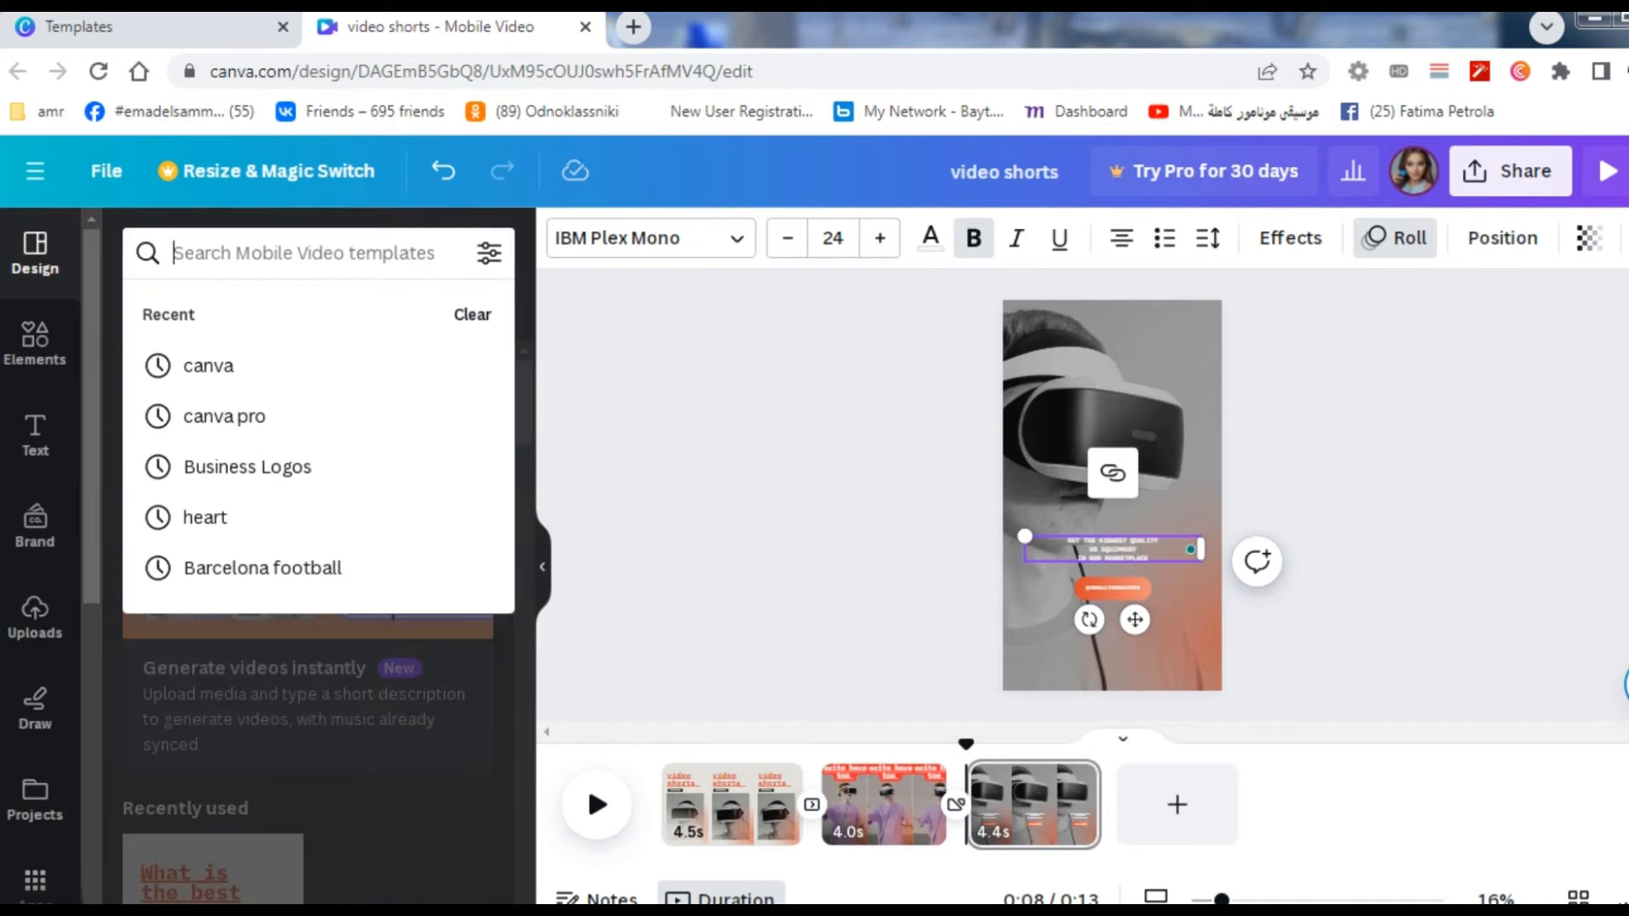
{"action": "type", "text": "mu"}
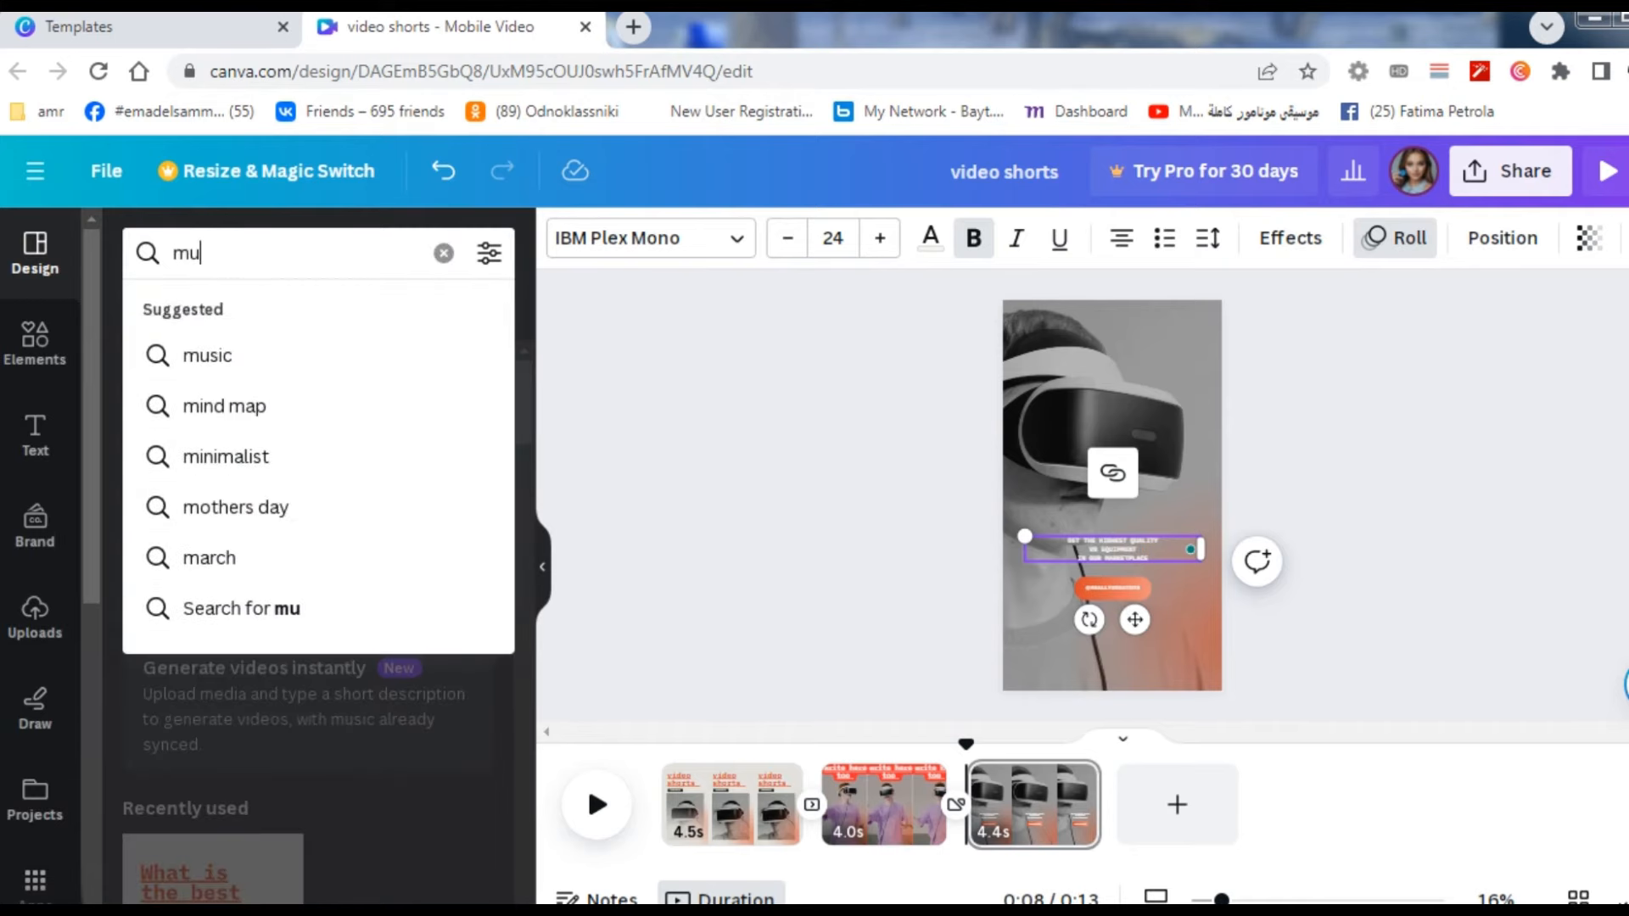
{"action": "type", "text": "sic"}
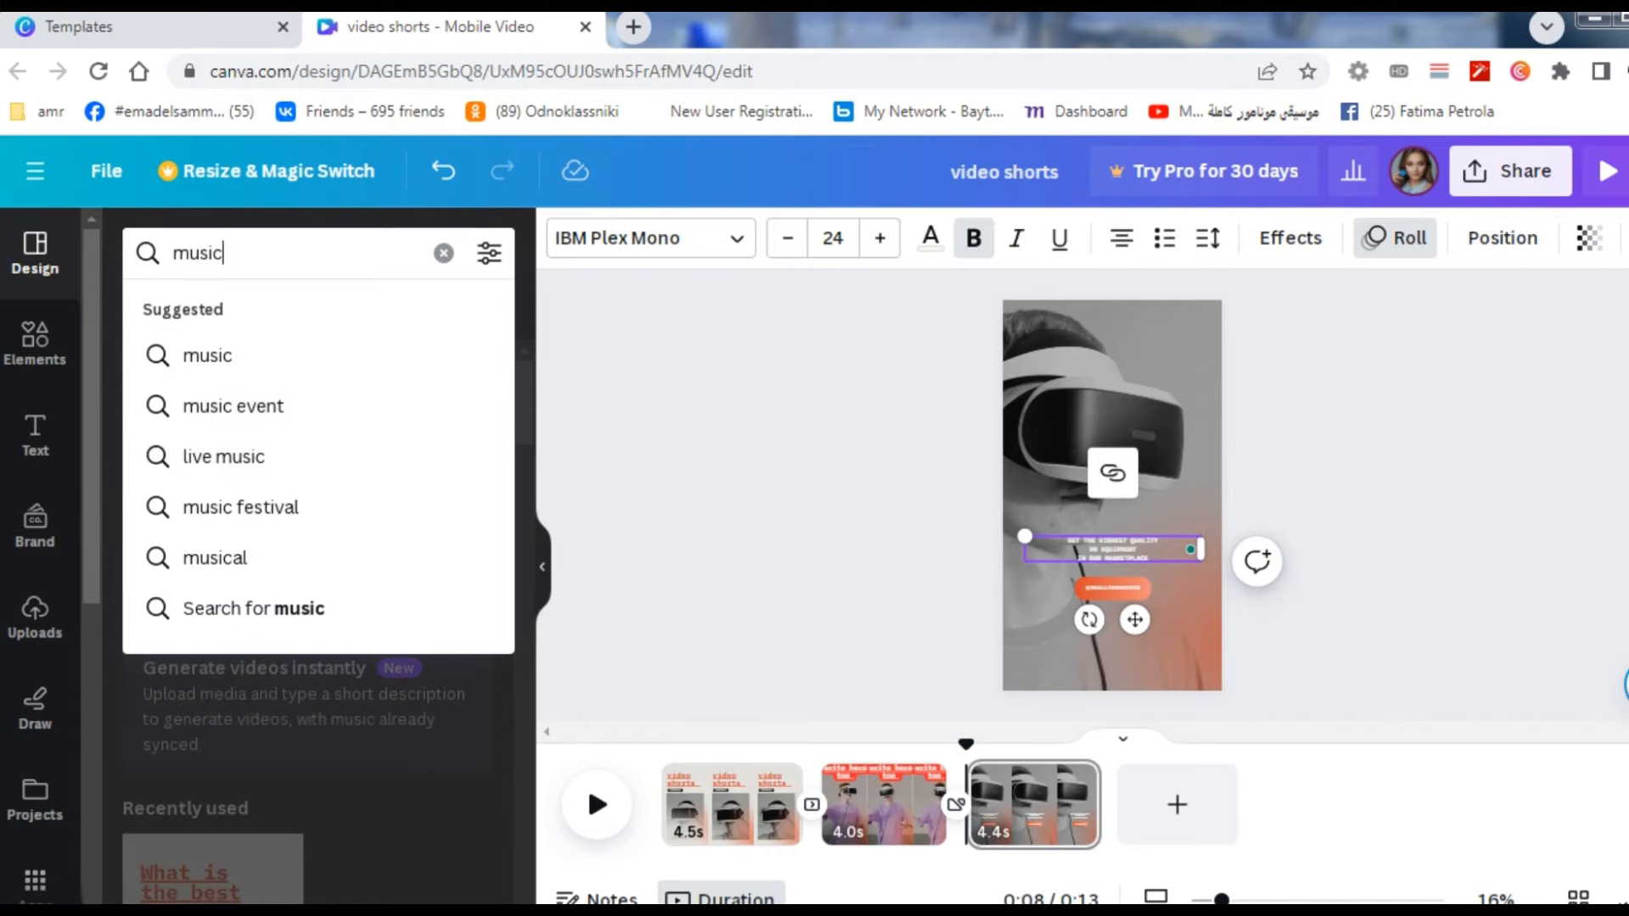
{"action": "key", "text": "Down"}
{"action": "key", "text": "Down"}
{"action": "key", "text": "Down"}
{"action": "key", "text": "Down"}
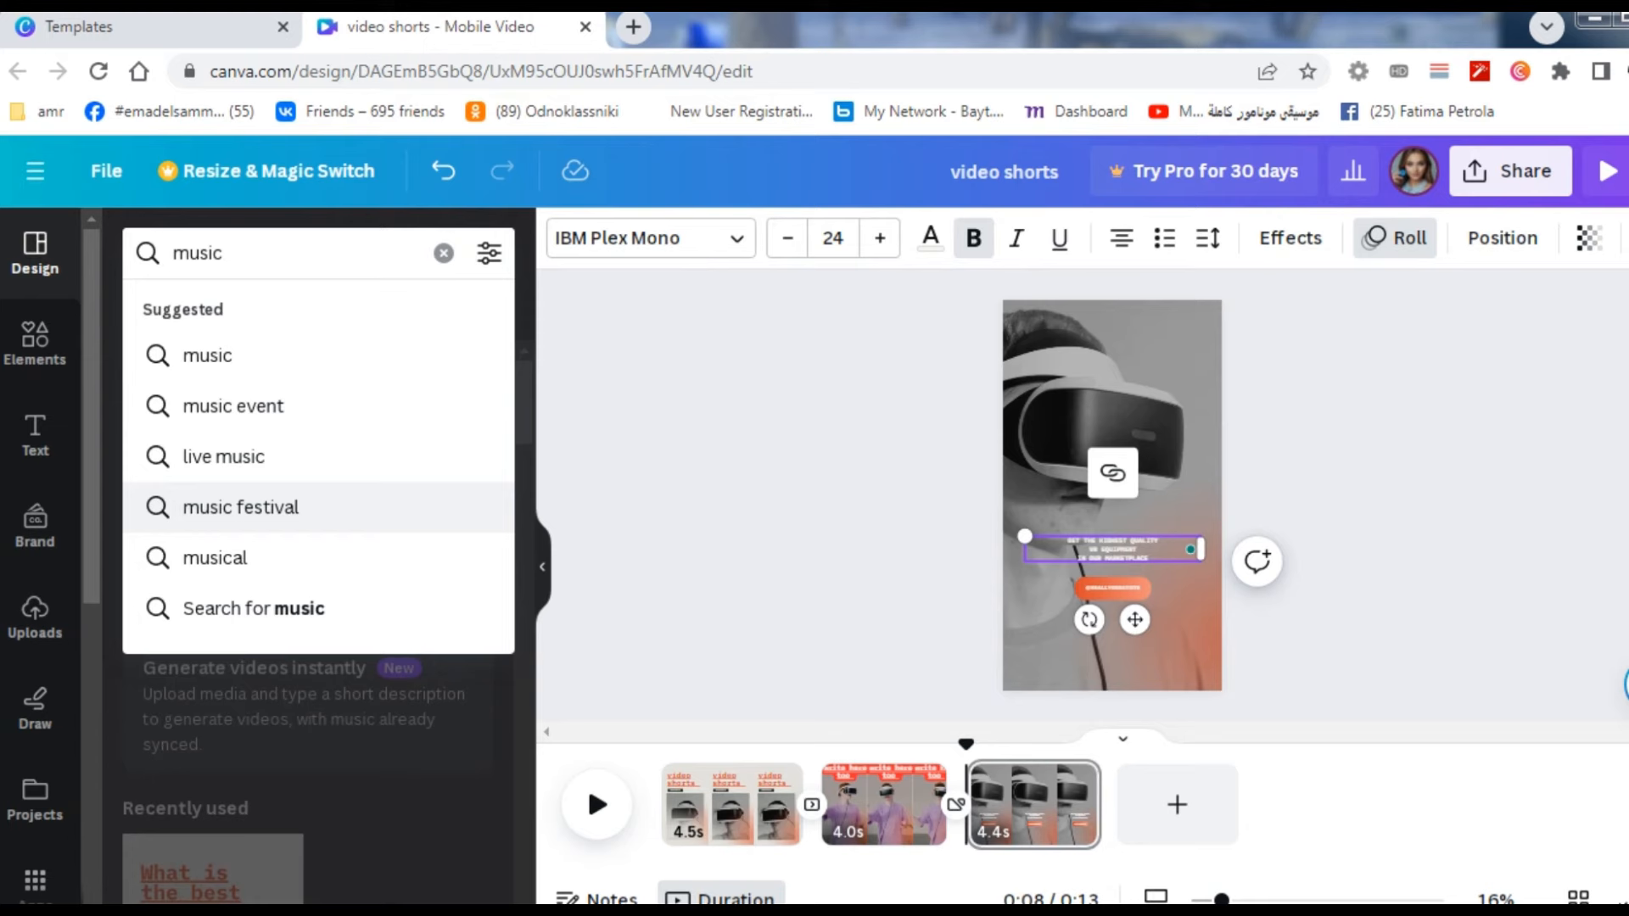
{"action": "key", "text": "Return"}
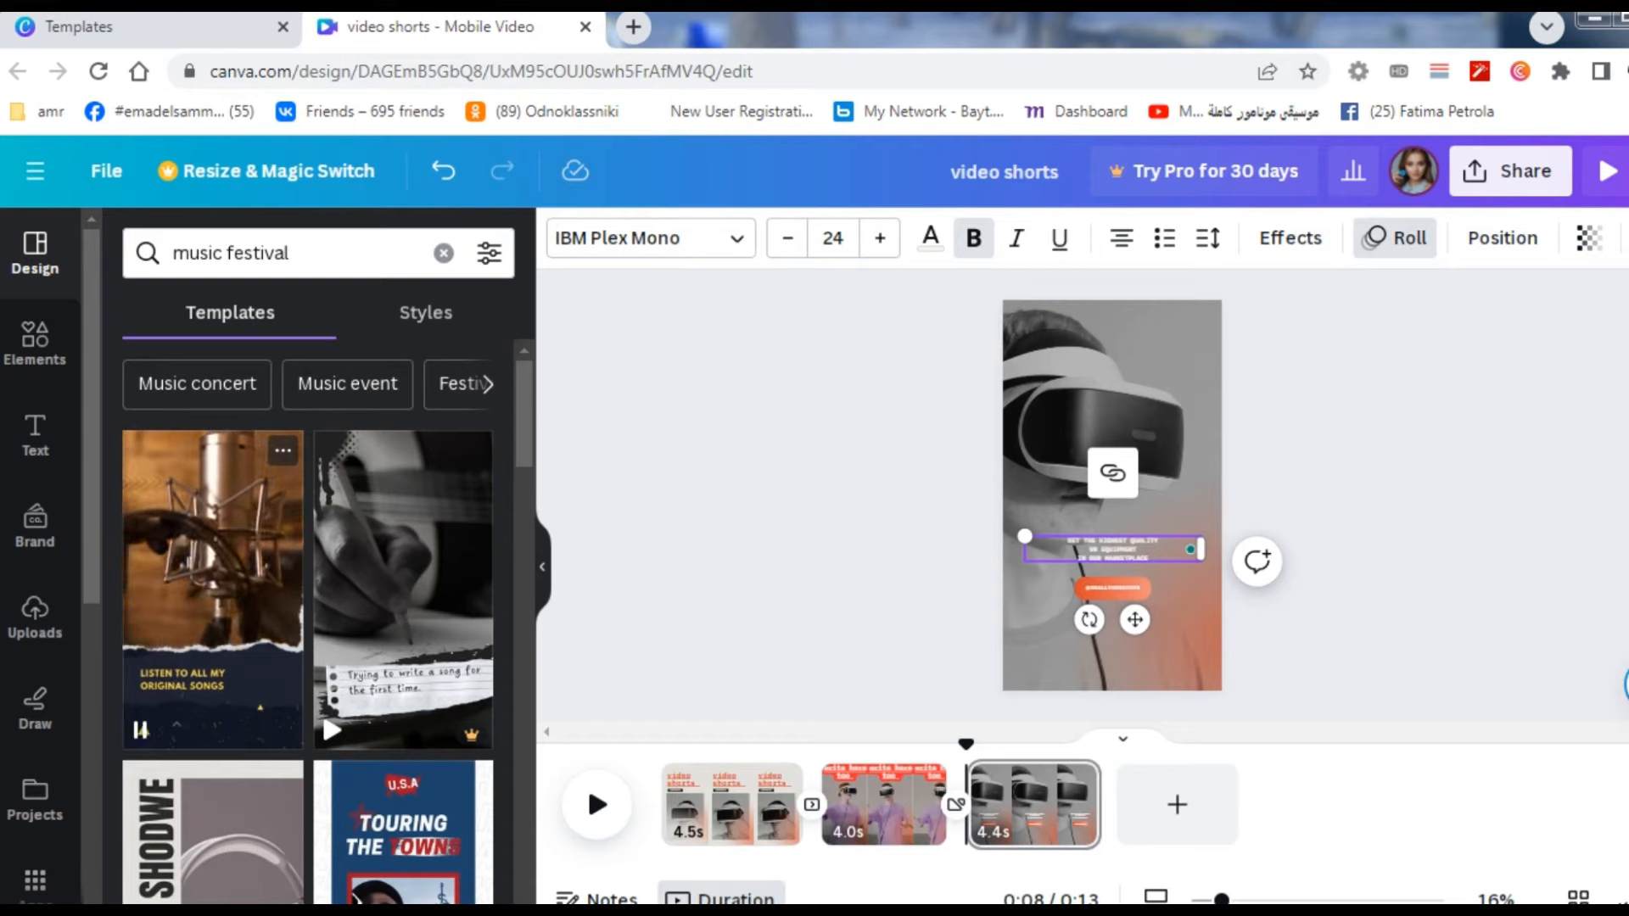
Step: Try applying the microphone page of the Yellow and Blue Grunge Music template to the third page and undo it
{"action": "left_click", "coordinate": [213, 567]}
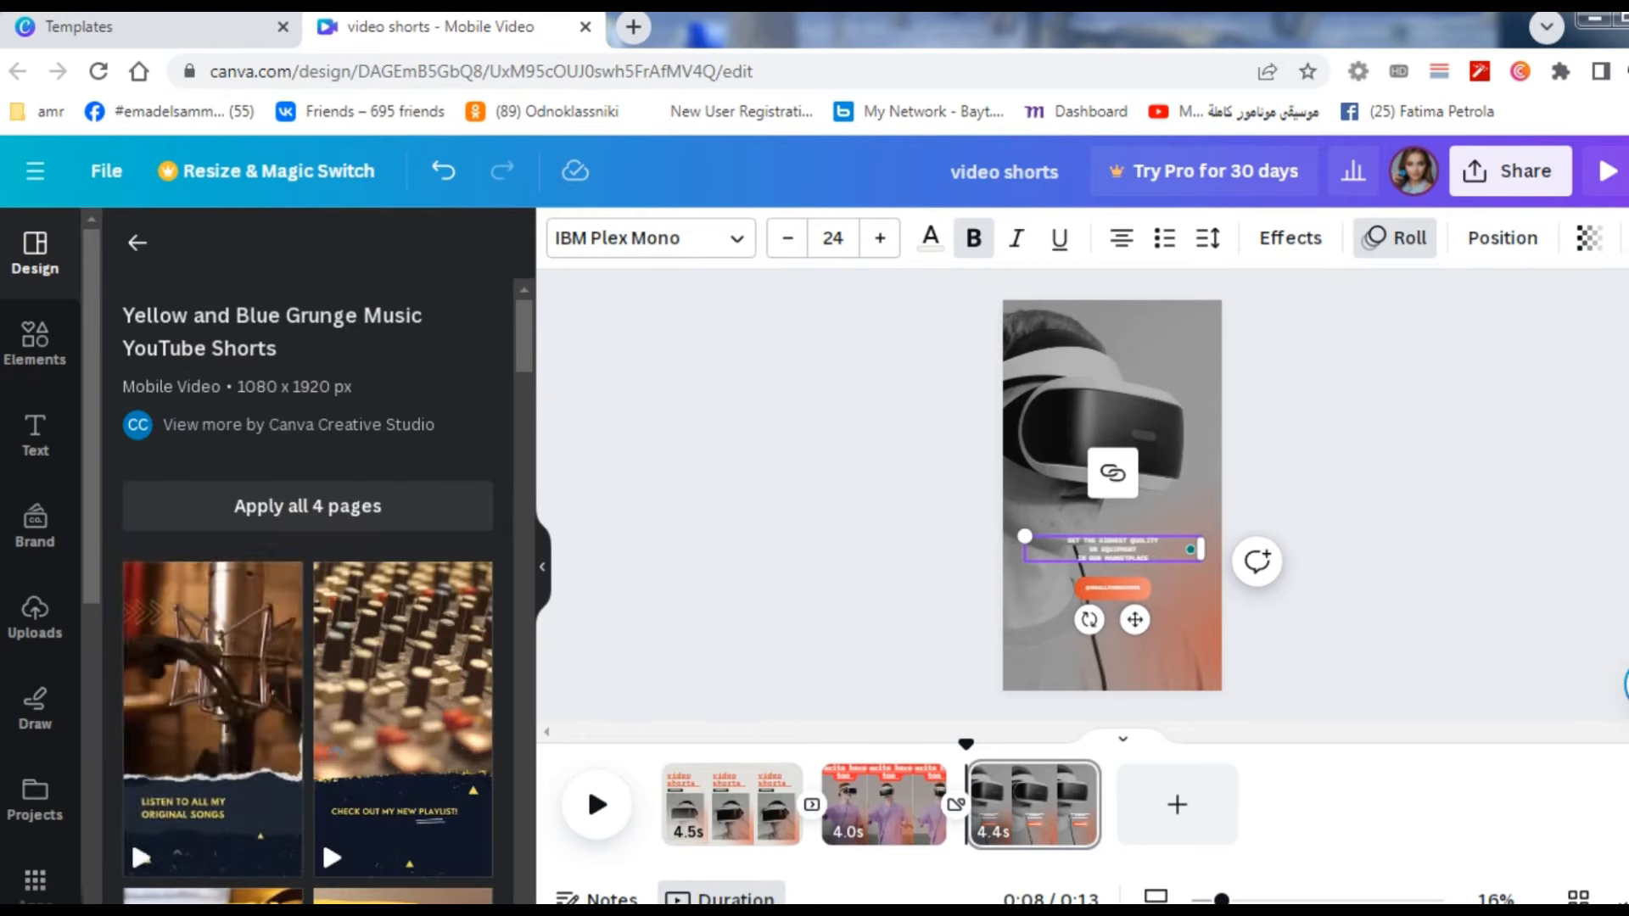
{"action": "mouse_move", "coordinate": [212, 719]}
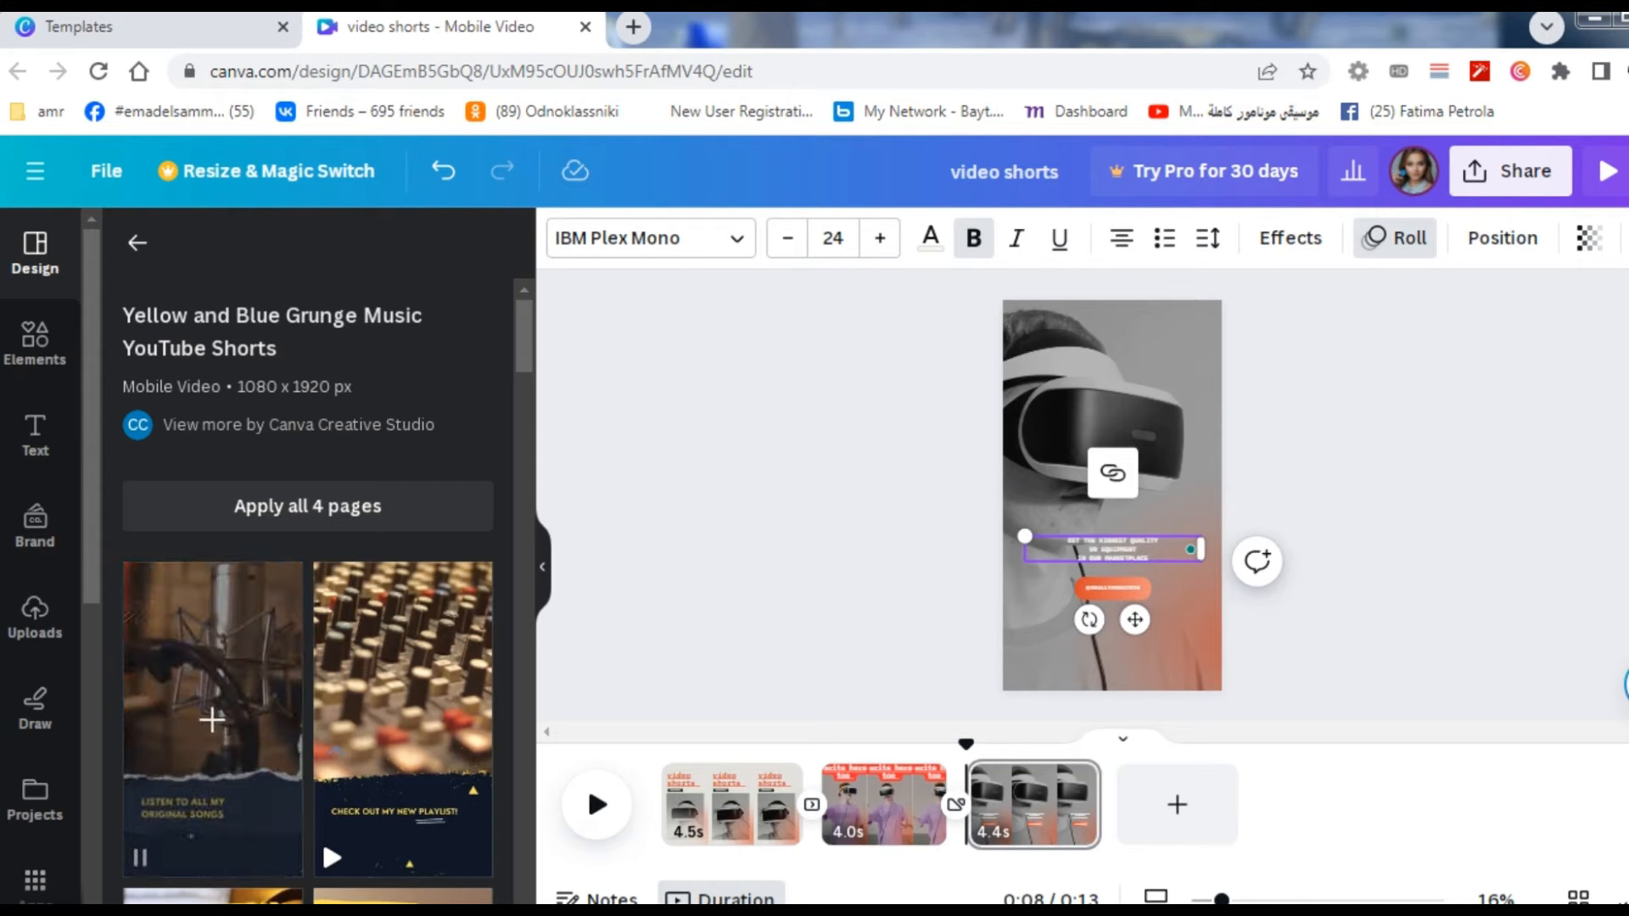
{"action": "left_click", "coordinate": [212, 720]}
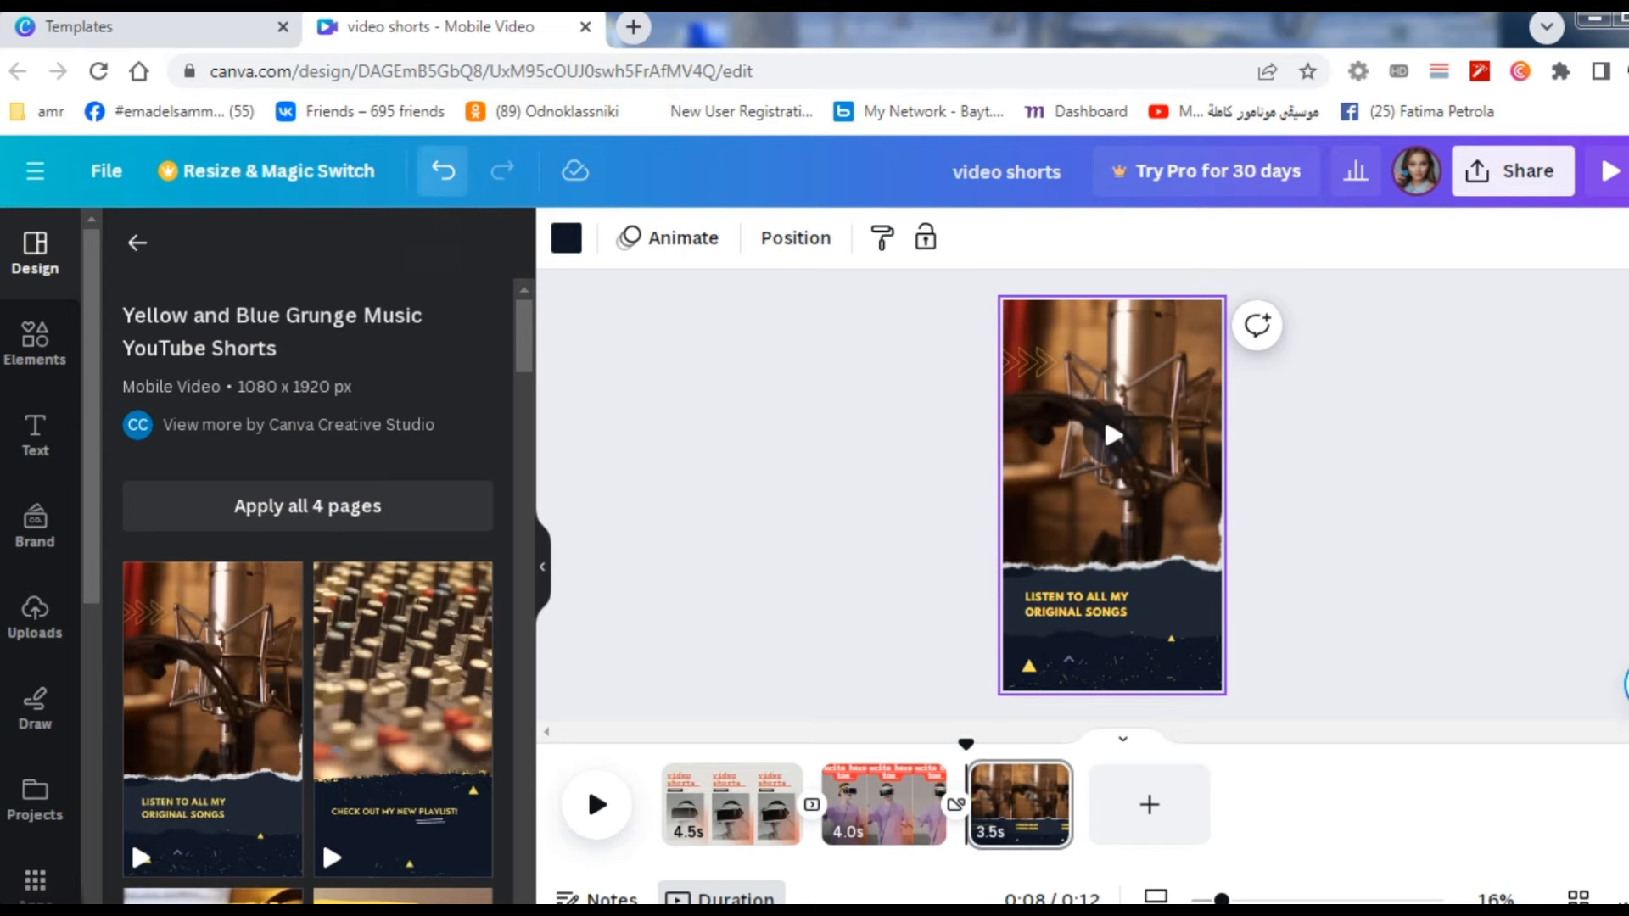
{"action": "left_click", "coordinate": [443, 170]}
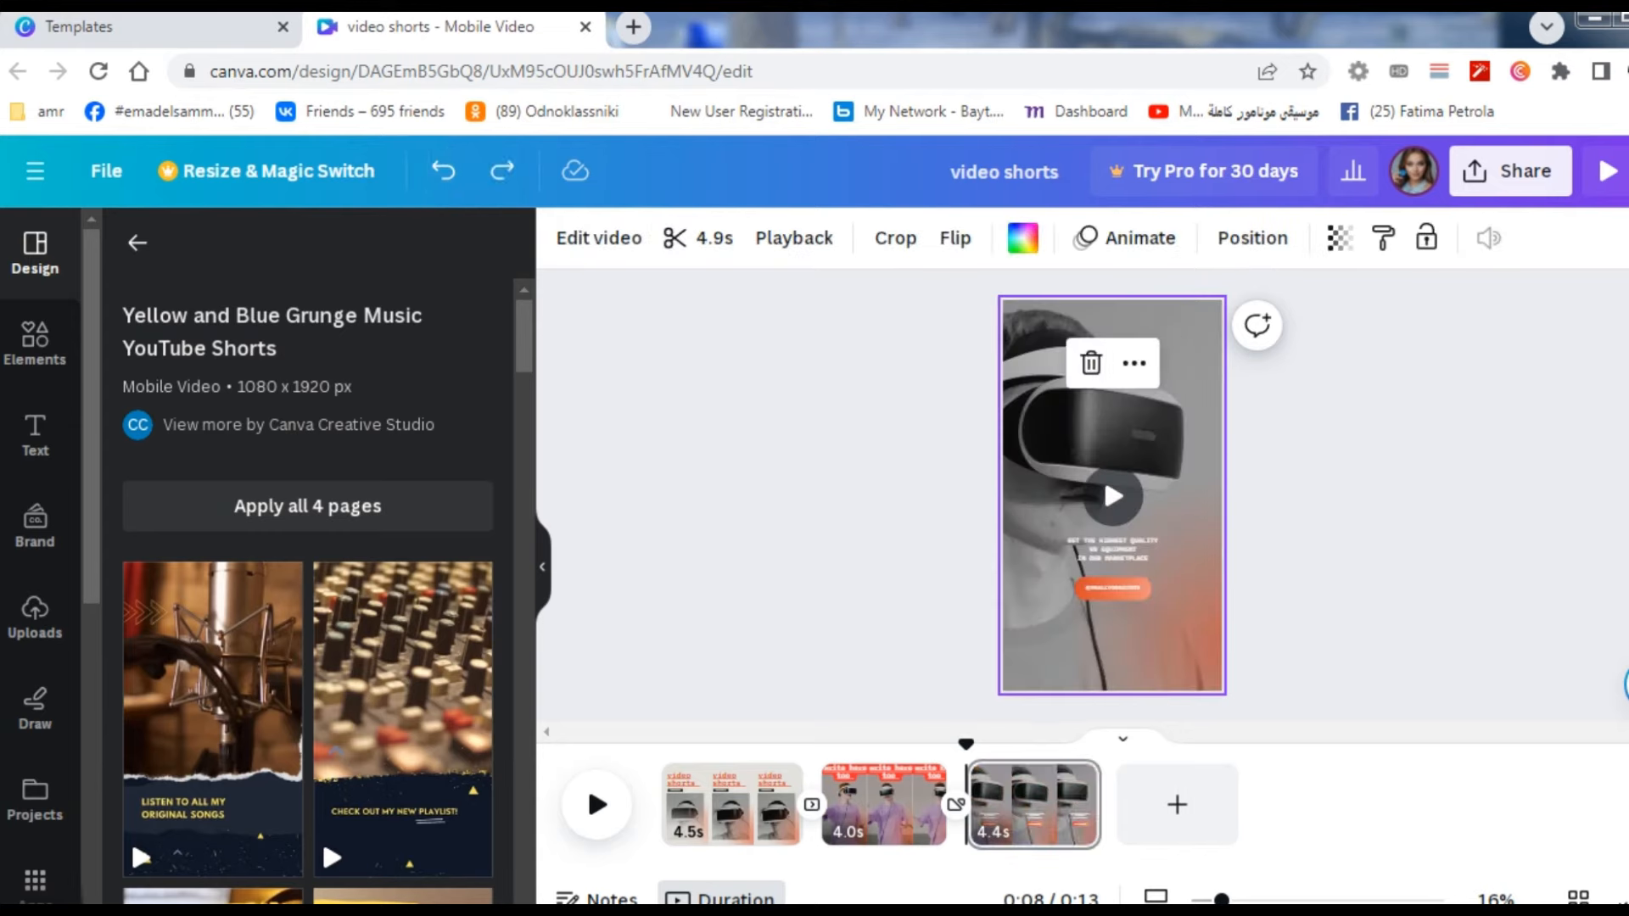
Step: Open the audio library and look through its music categories and tracks
{"action": "scroll", "coordinate": [35, 560], "scroll_direction": "down", "scroll_amount": 6}
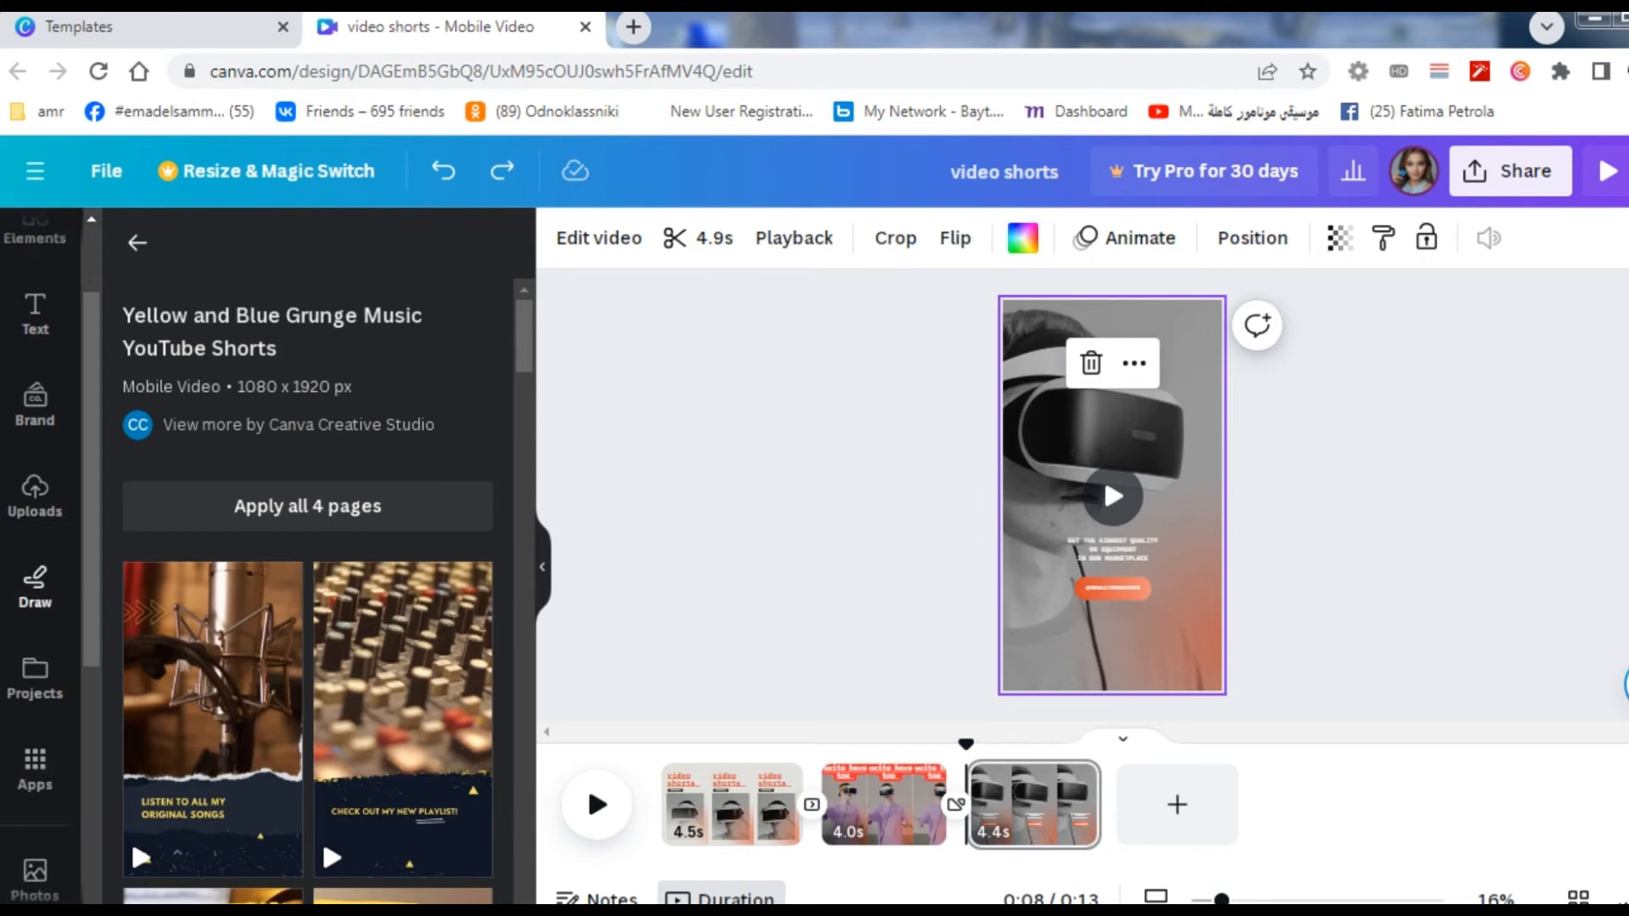
{"action": "scroll", "coordinate": [35, 561], "scroll_direction": "up", "scroll_amount": 2}
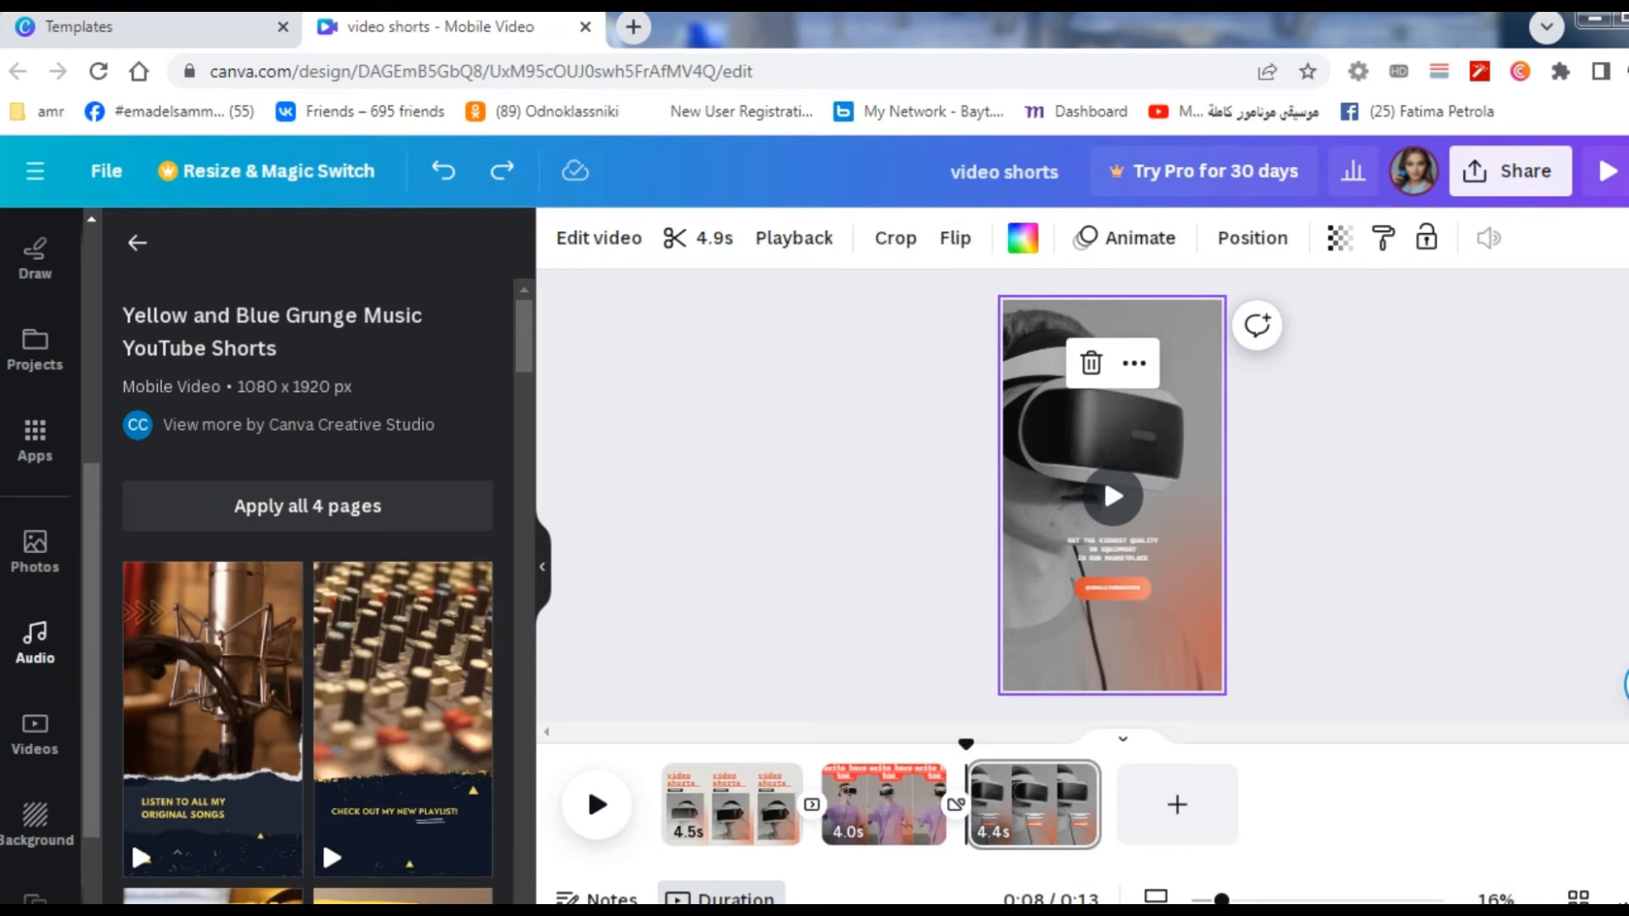
{"action": "left_click", "coordinate": [34, 642]}
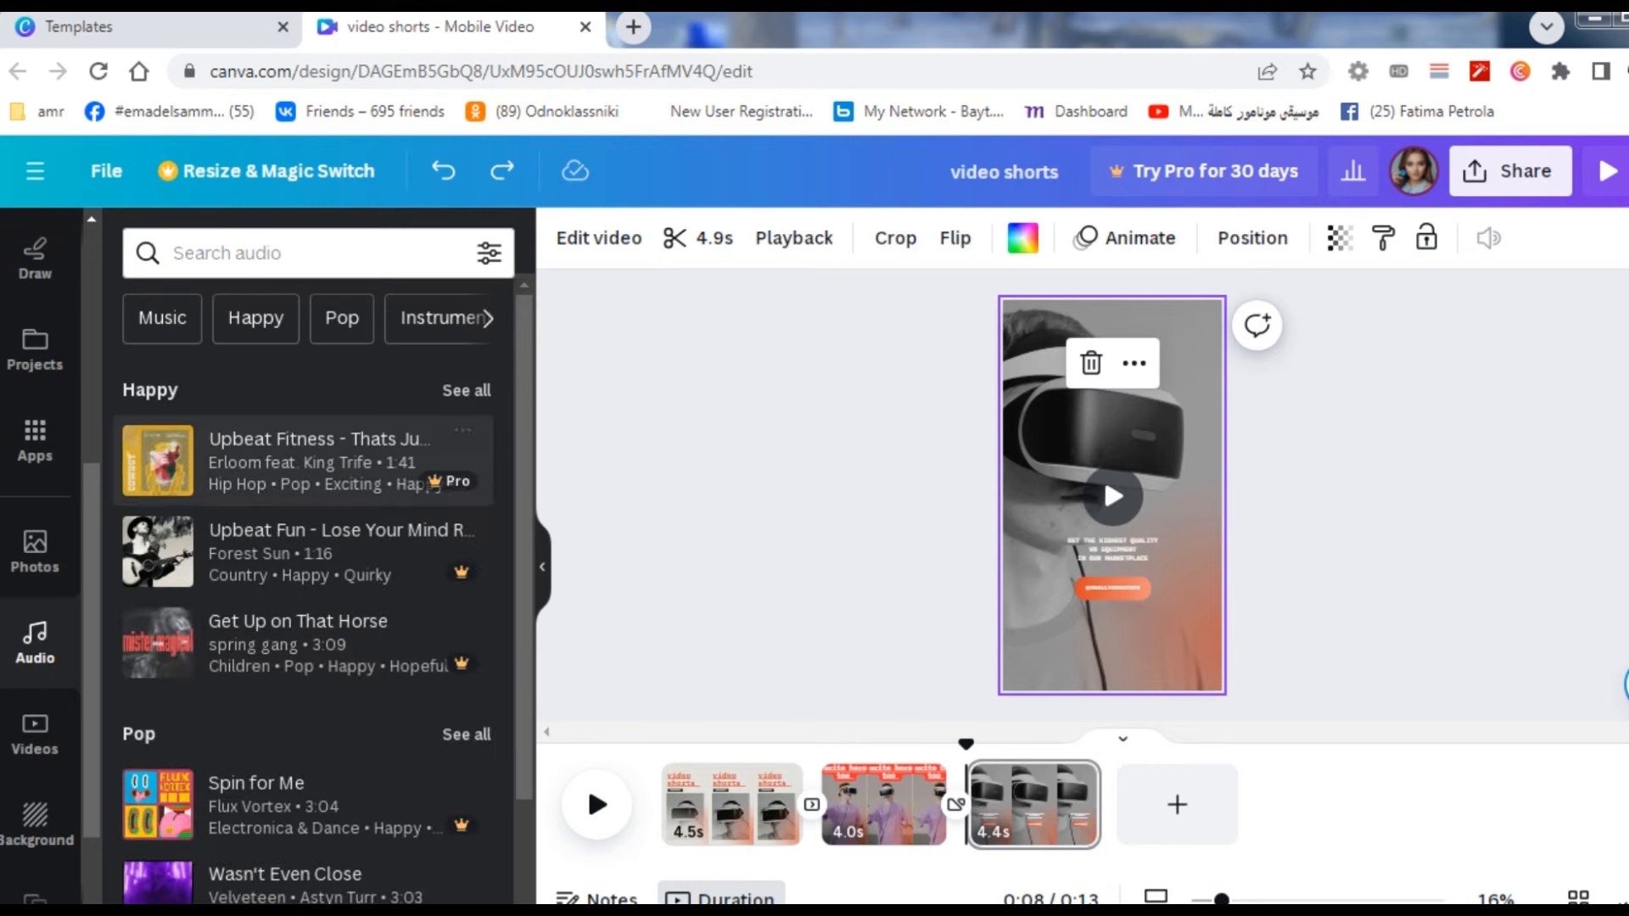
{"action": "scroll", "coordinate": [314, 577], "scroll_direction": "down", "scroll_amount": 7}
{"action": "scroll", "coordinate": [314, 577], "scroll_direction": "down", "scroll_amount": 8}
{"action": "scroll", "coordinate": [314, 577], "scroll_direction": "down", "scroll_amount": 8}
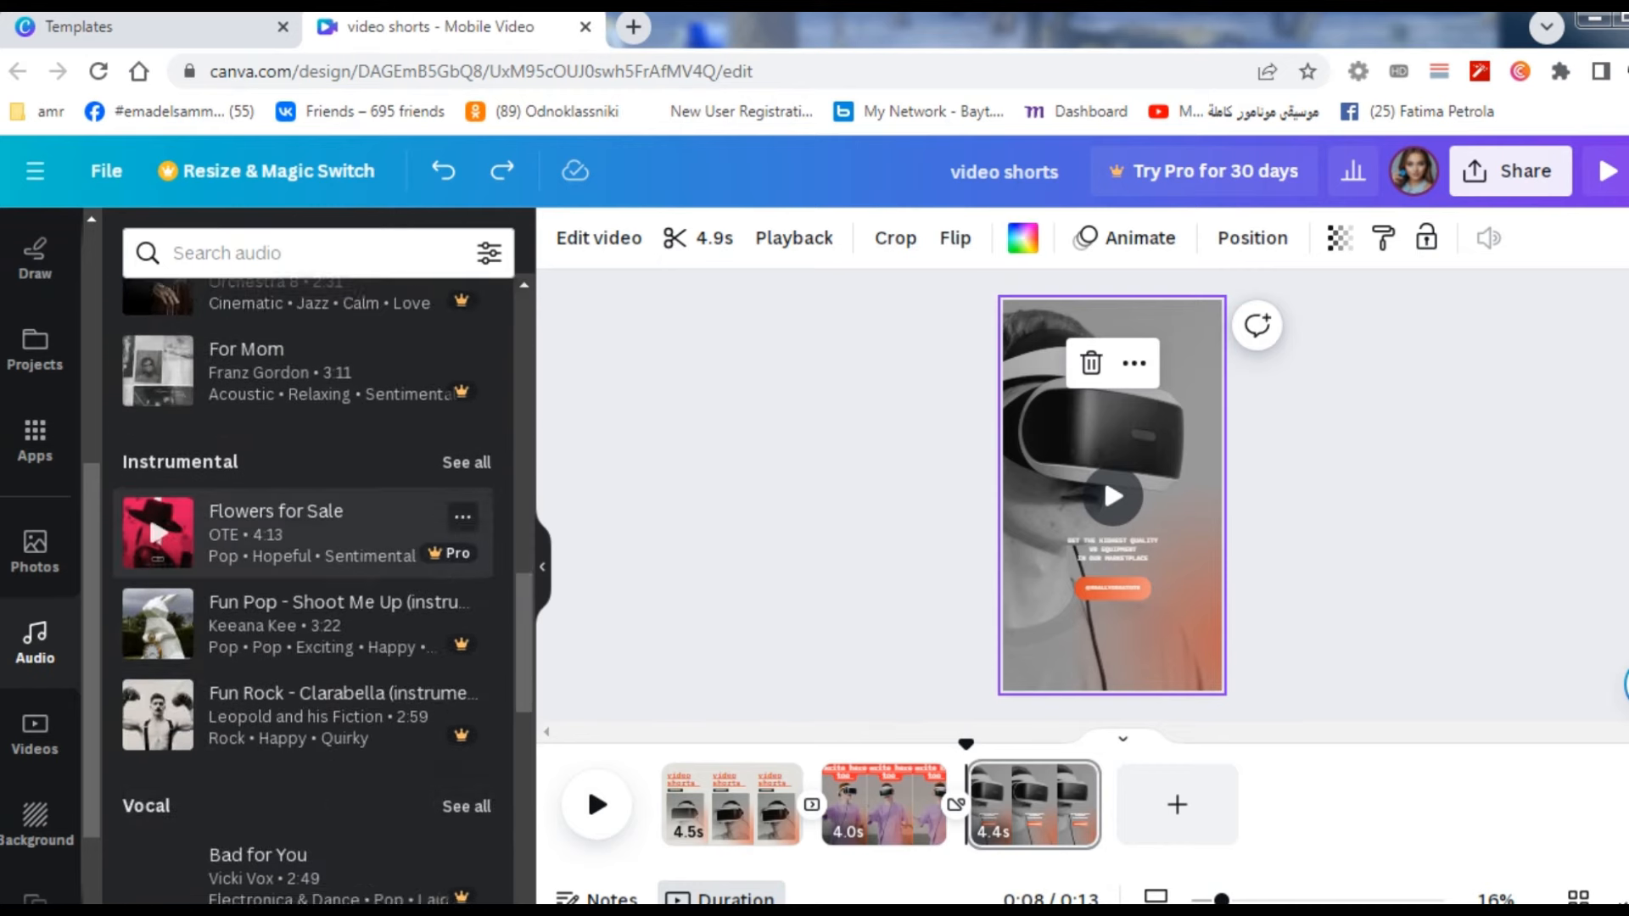
{"action": "scroll", "coordinate": [314, 577], "scroll_direction": "up", "scroll_amount": 12}
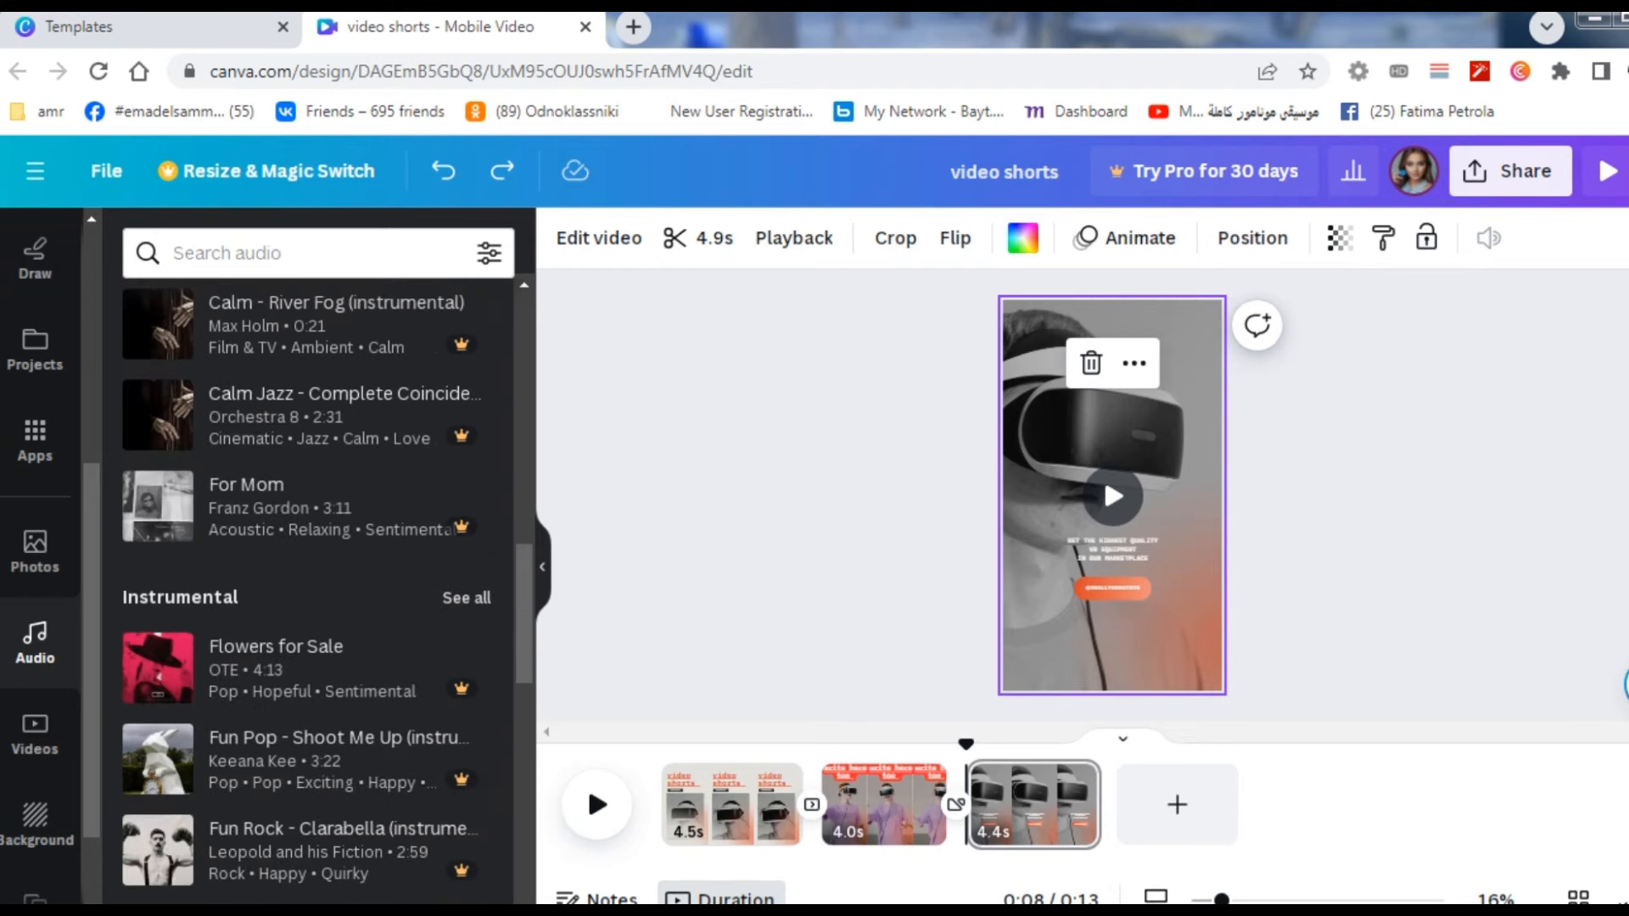
{"action": "scroll", "coordinate": [314, 577], "scroll_direction": "up", "scroll_amount": 2}
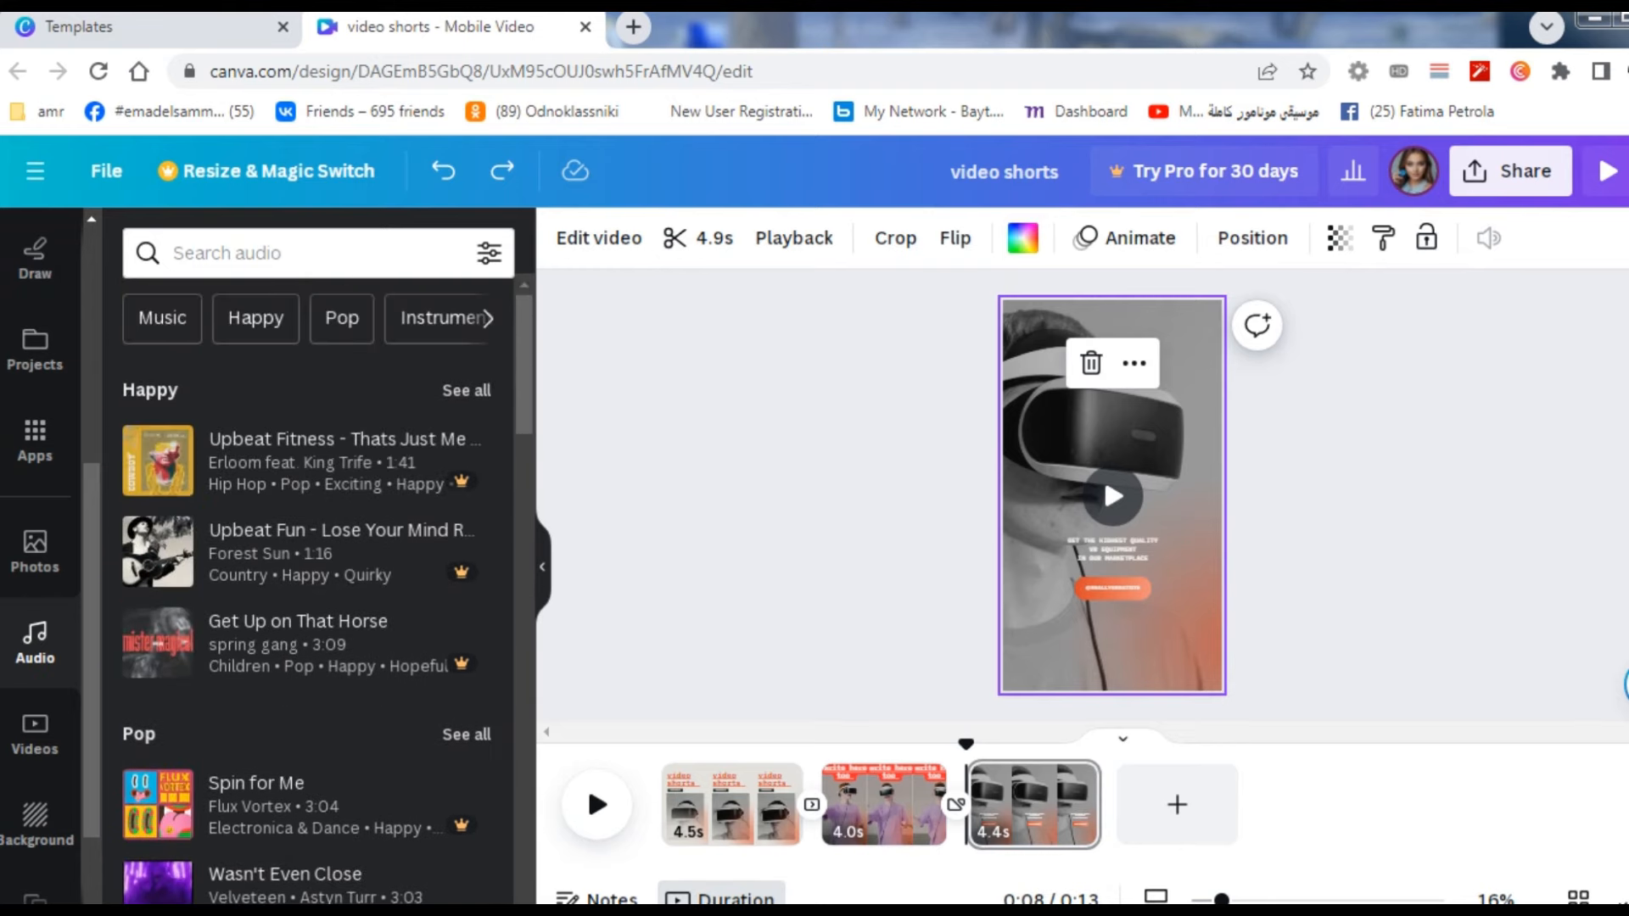
Step: Add the "Delighted Kids Reaction" sound from the Happy audio category and place it at the start of the timeline
{"action": "left_click", "coordinate": [256, 318]}
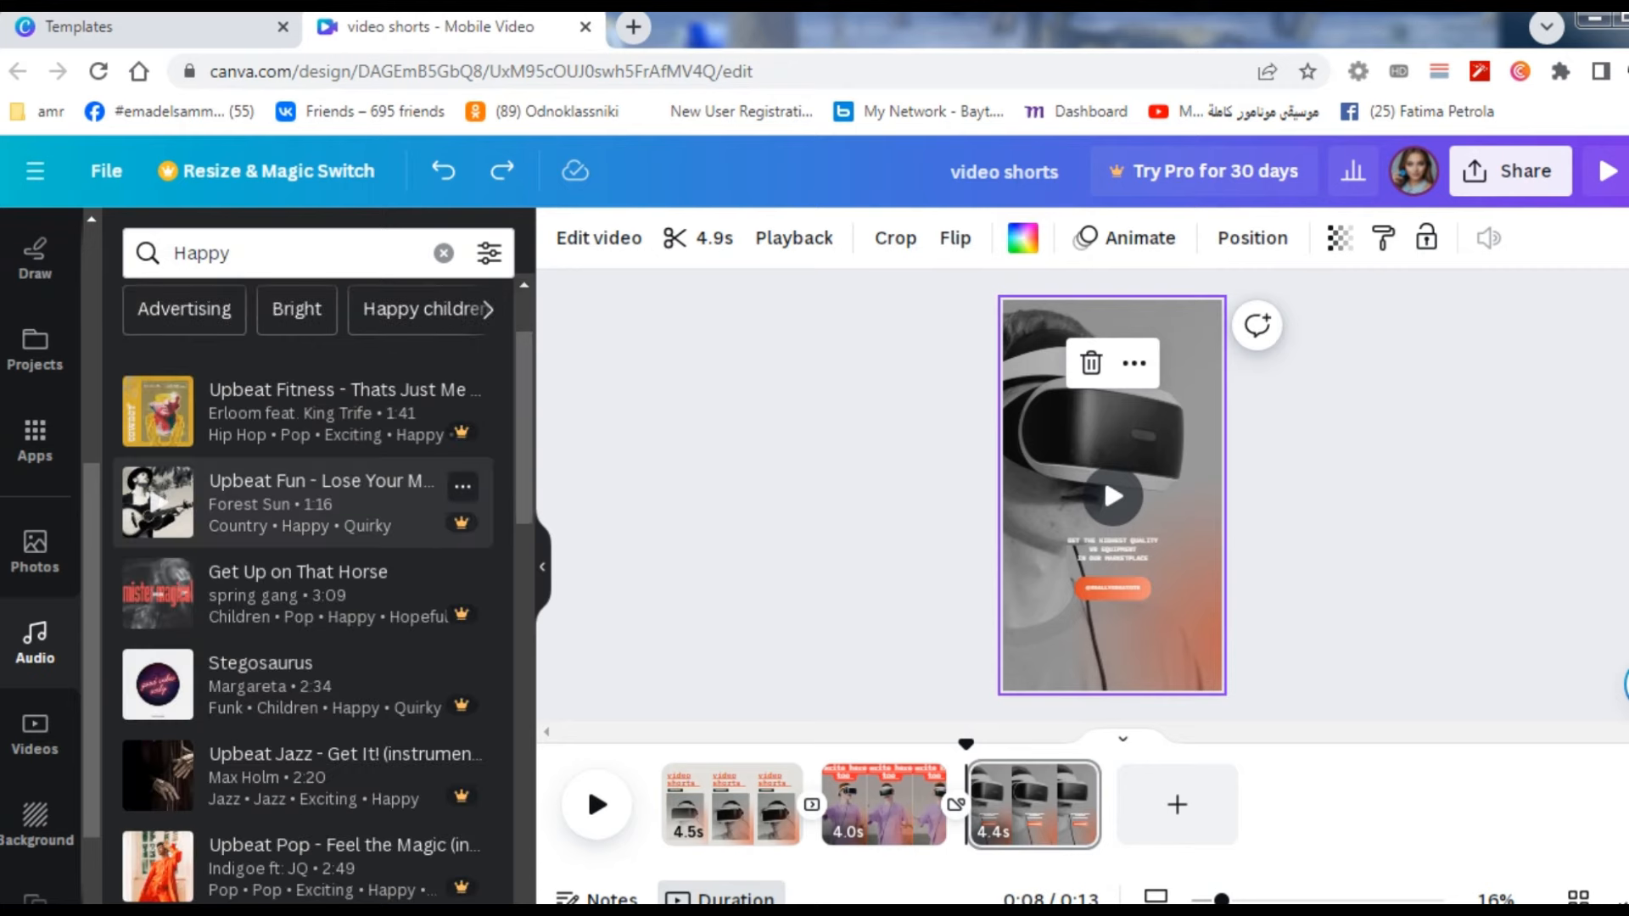
{"action": "scroll", "coordinate": [306, 475], "scroll_direction": "down", "scroll_amount": 3}
{"action": "scroll", "coordinate": [306, 594], "scroll_direction": "down", "scroll_amount": 10}
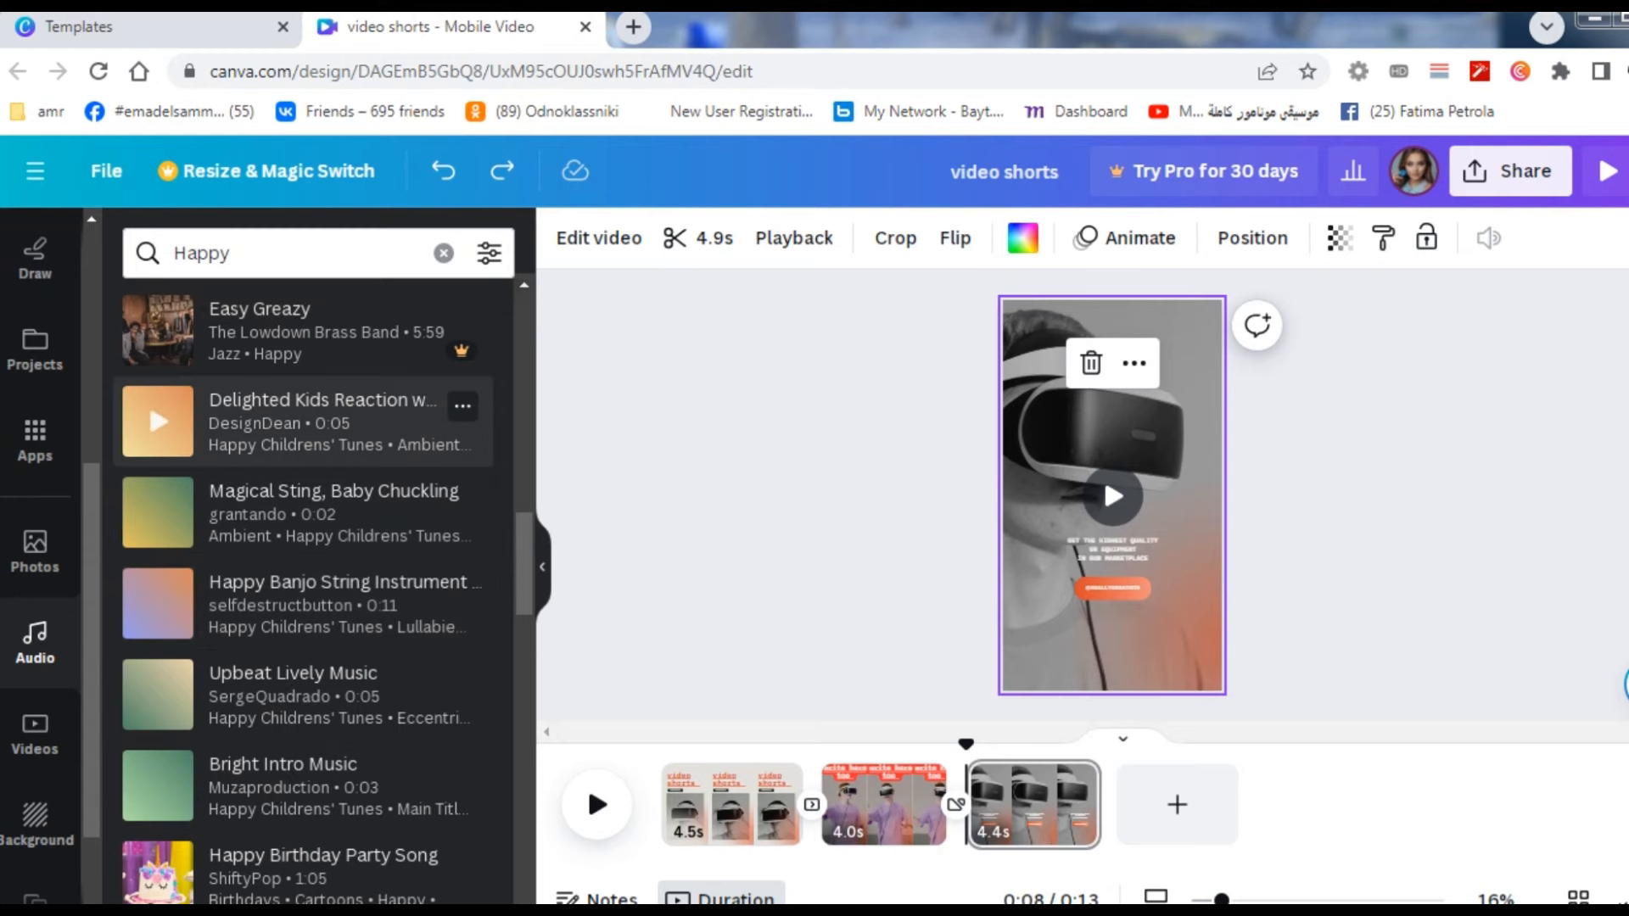
{"action": "left_click", "coordinate": [323, 422]}
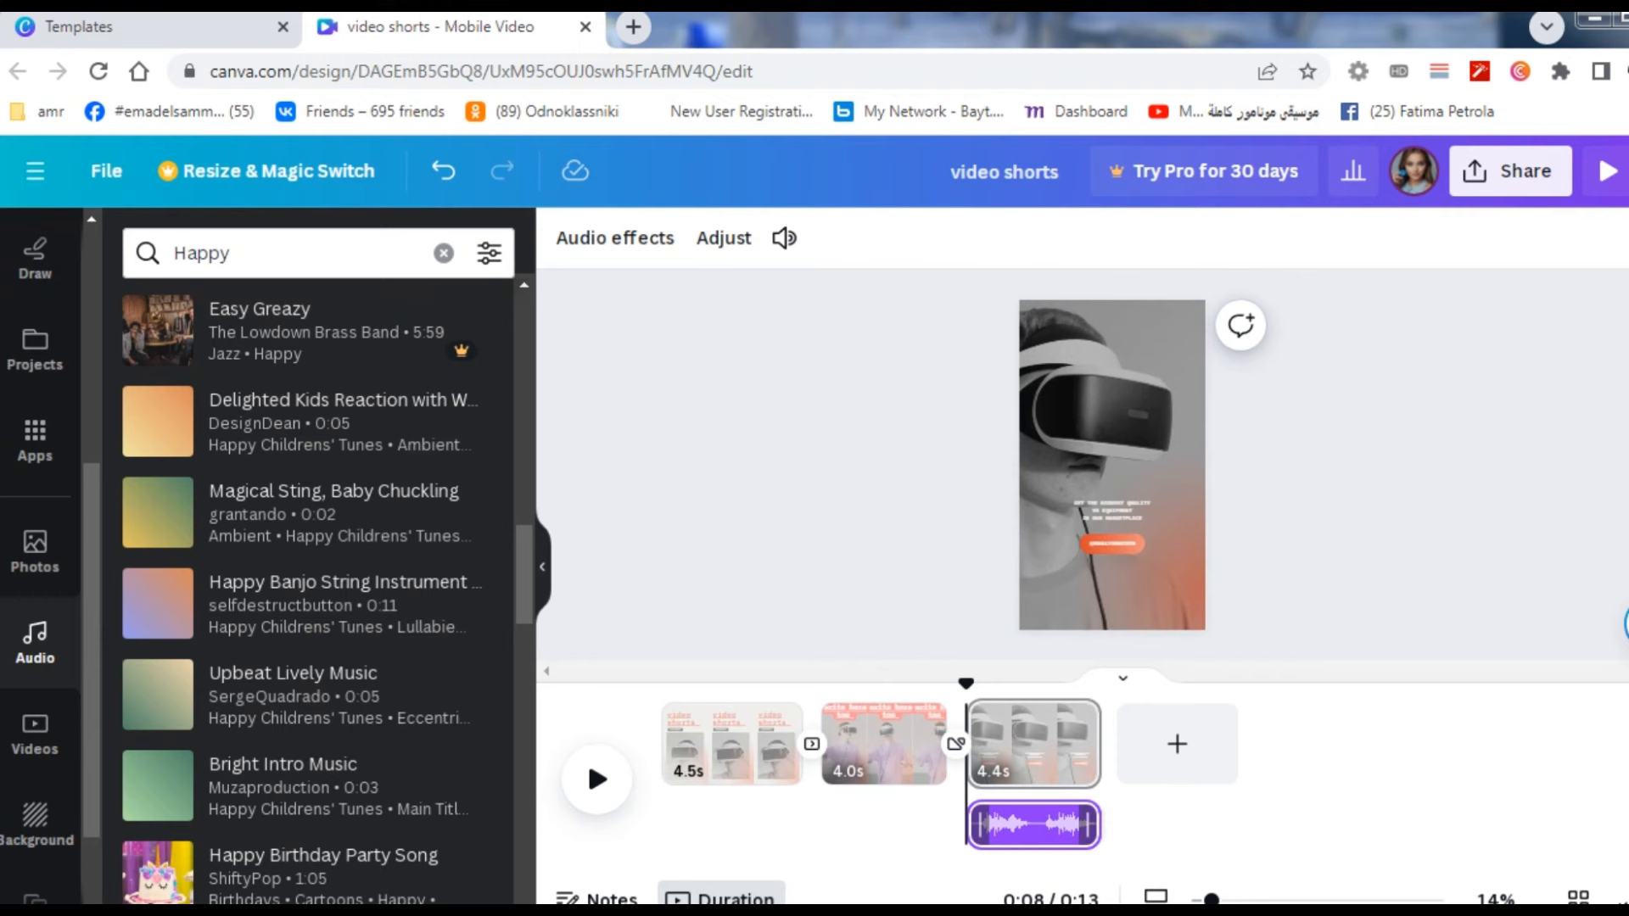
{"action": "left_click", "coordinate": [587, 756]}
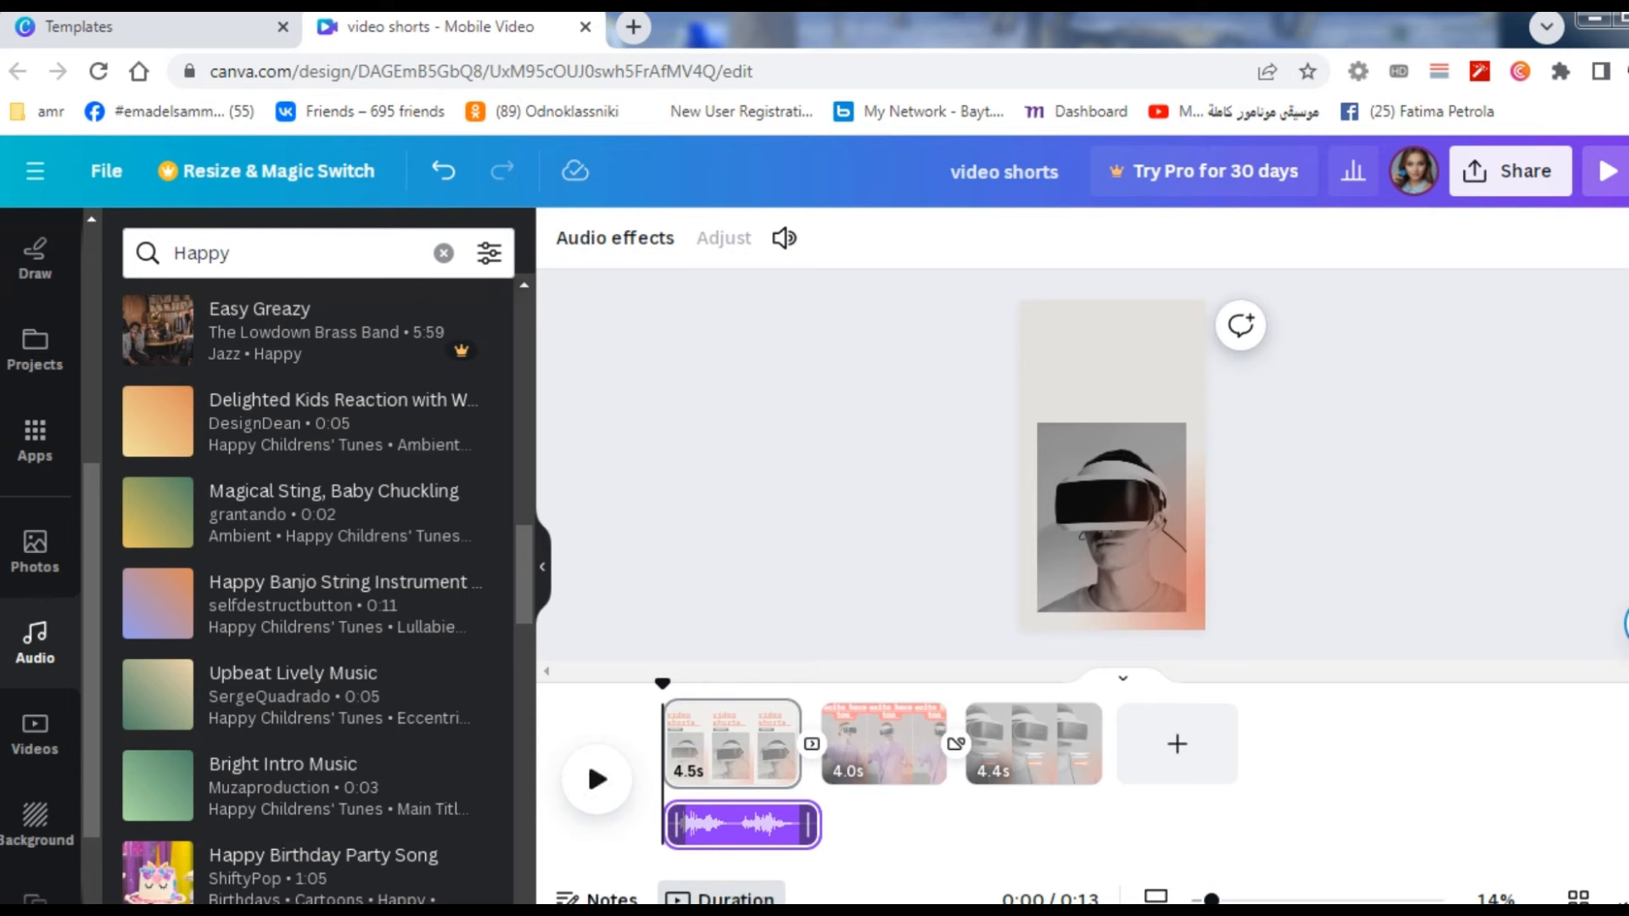
{"action": "key", "text": "space"}
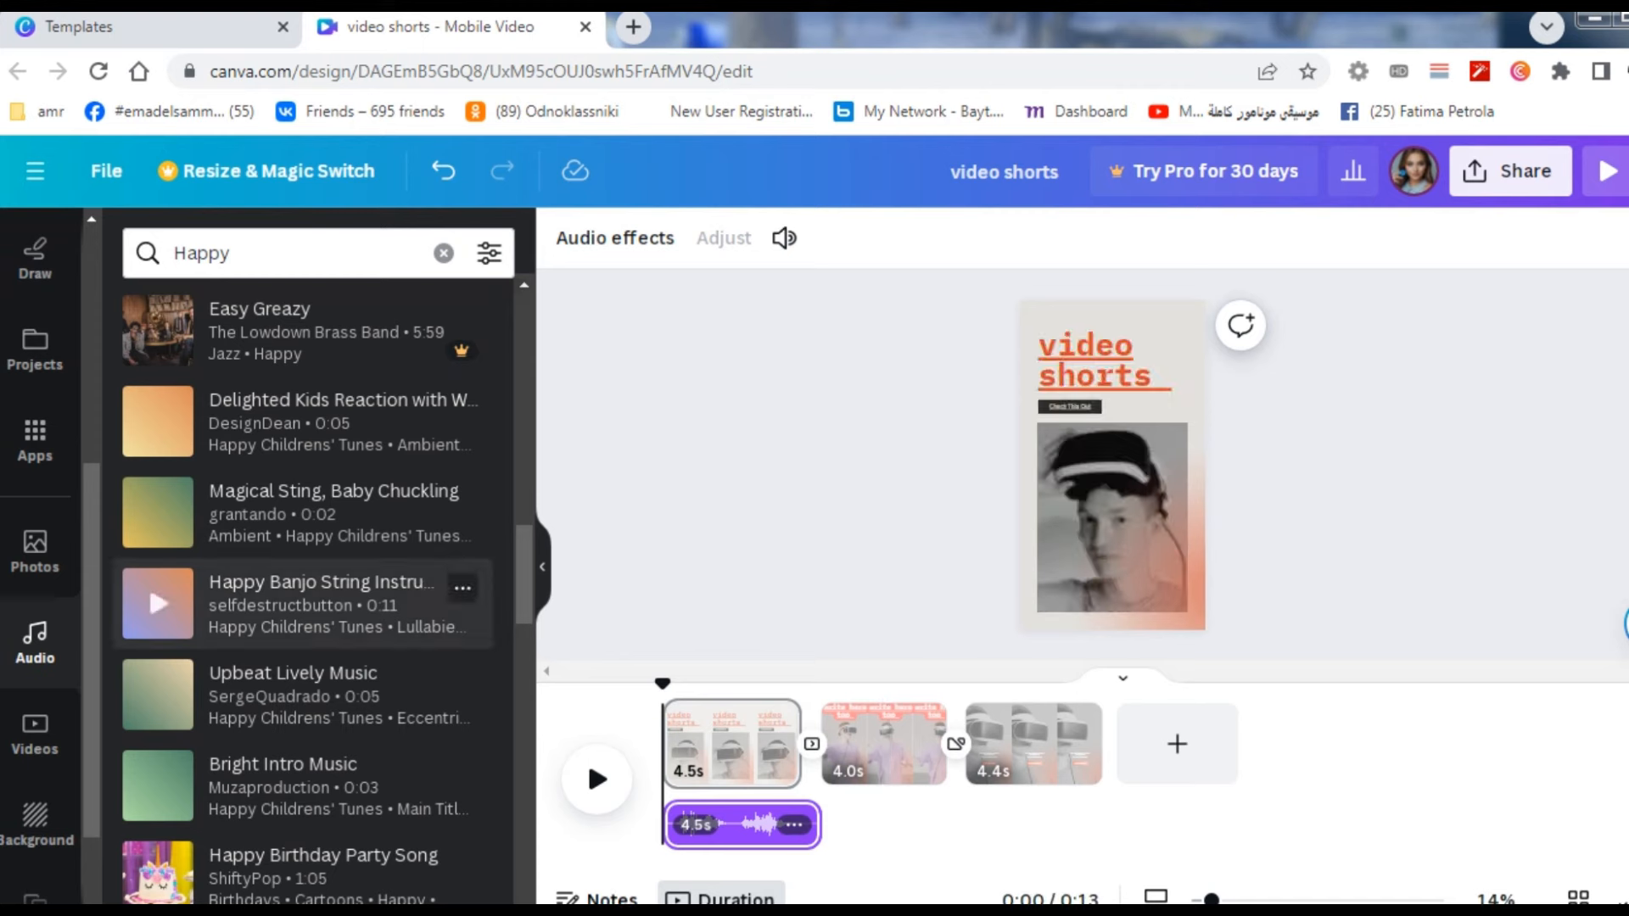
Step: Add the "Happy Banjo String Instrument" track and shift it along the timeline so that it ends with the third page
{"action": "left_click", "coordinate": [323, 604]}
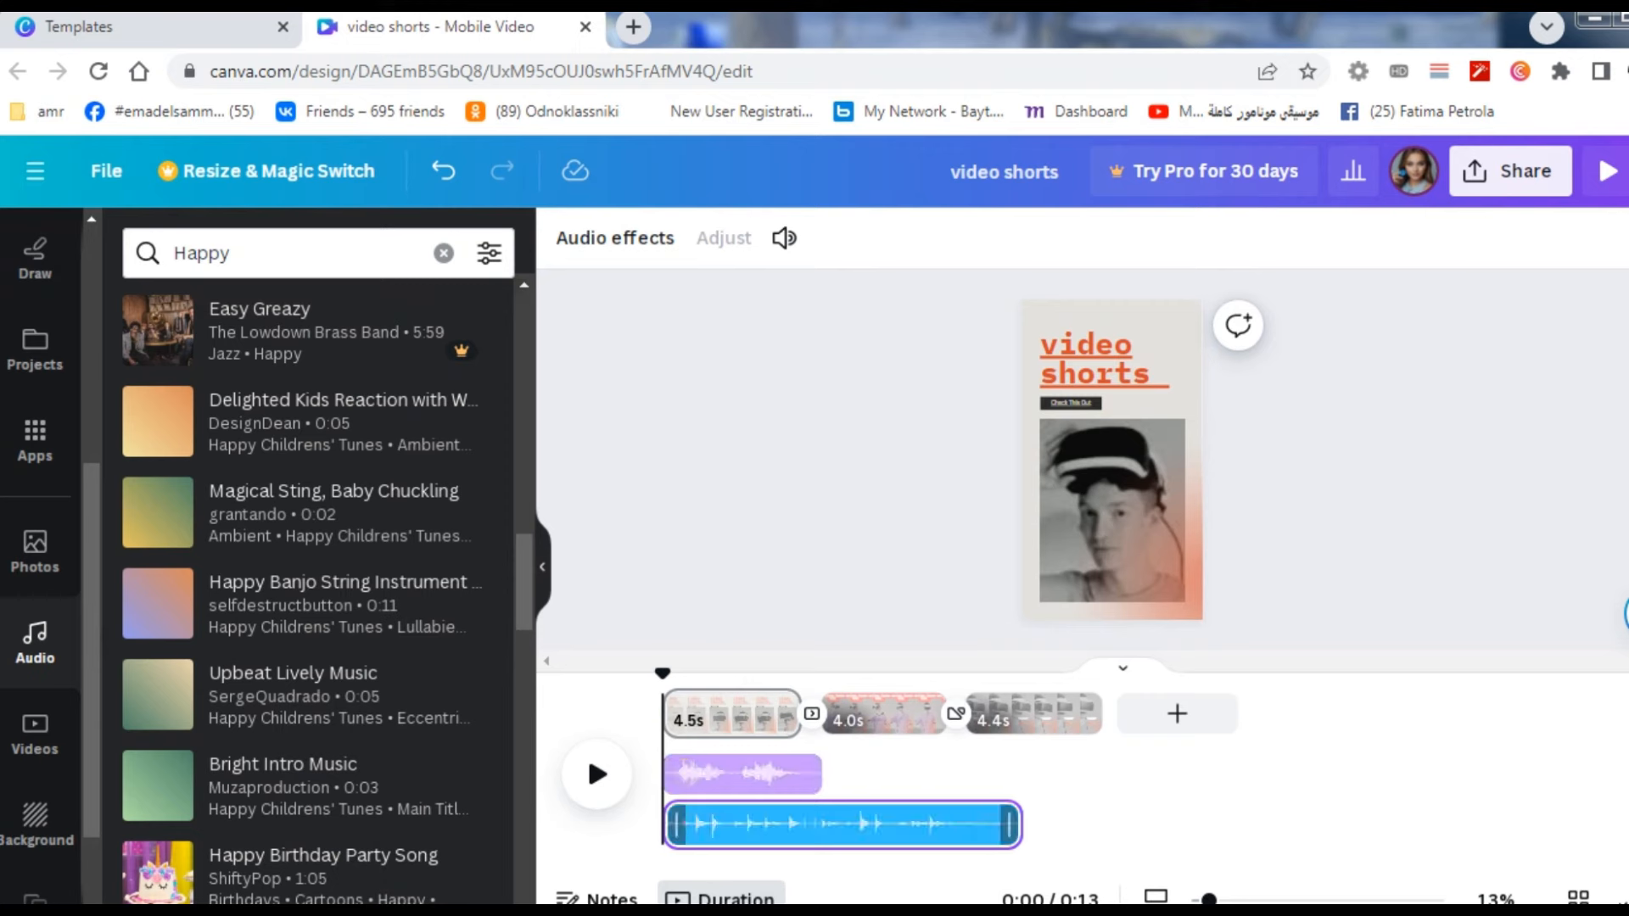
{"action": "left_click", "coordinate": [587, 751]}
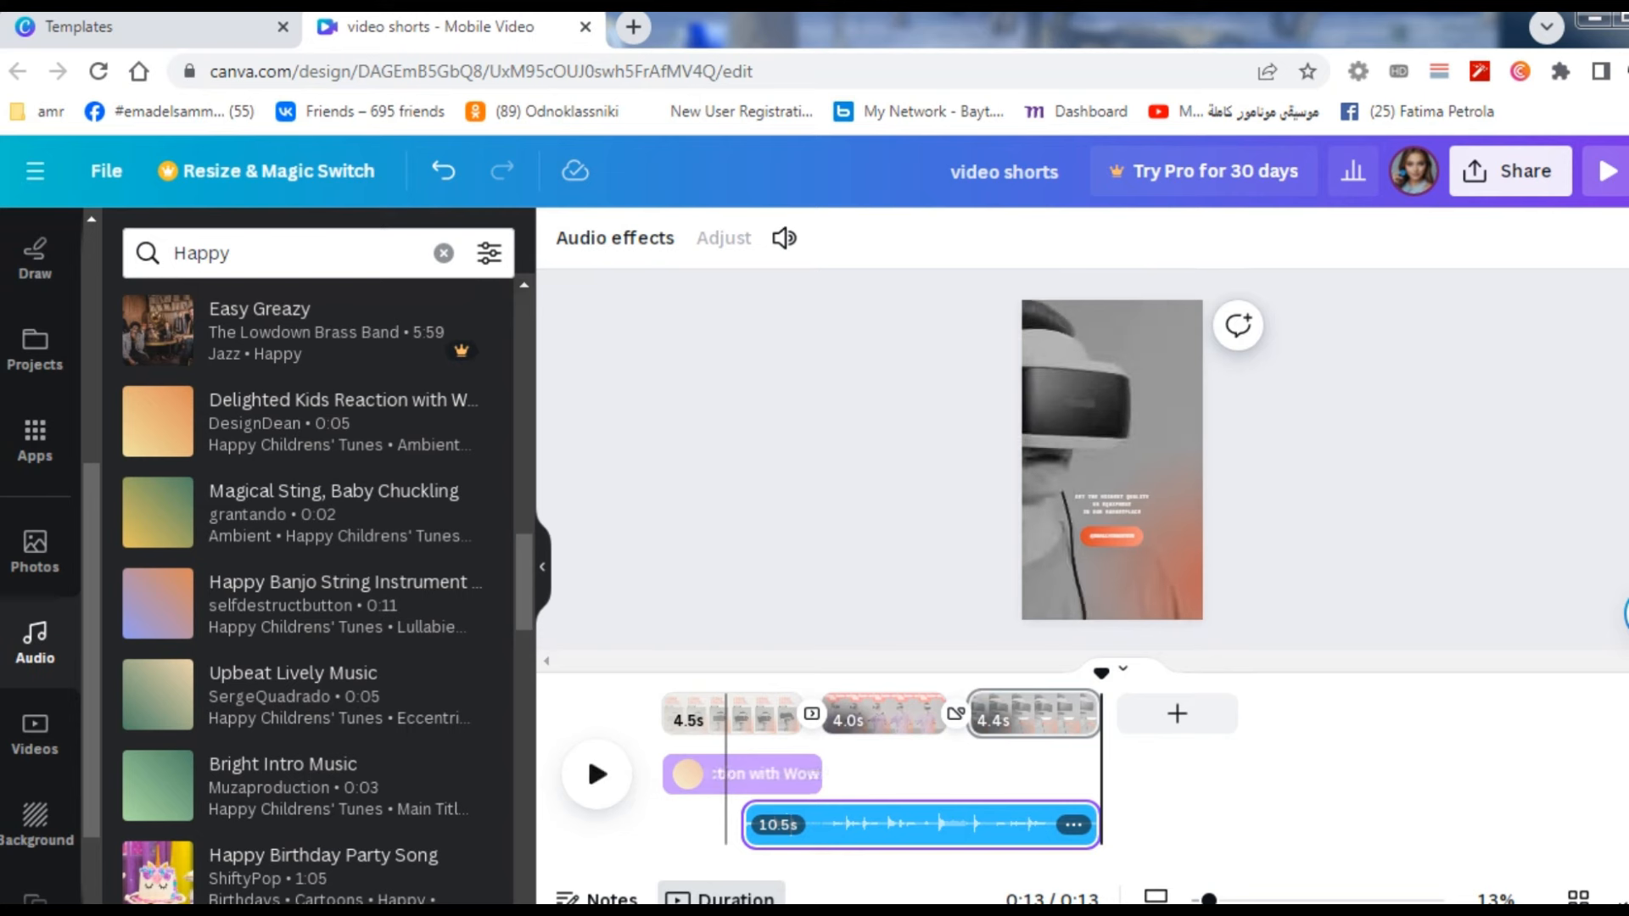
{"action": "left_click", "coordinate": [725, 774]}
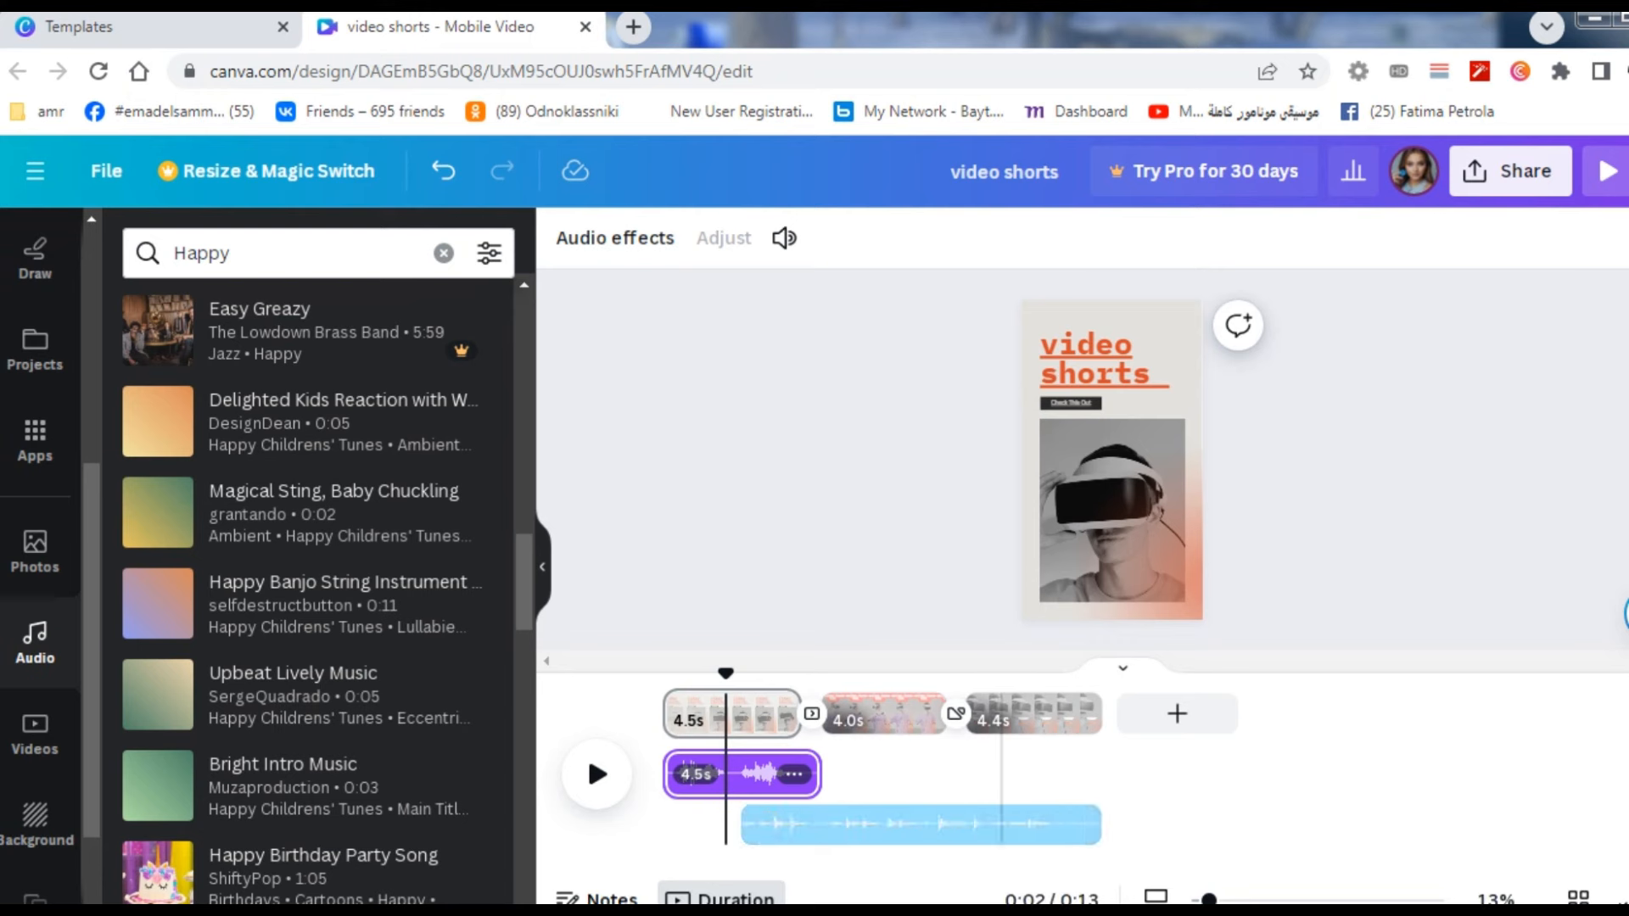
Step: Deselect the audio clip and play the three-page video with its sound to the end of the timeline
{"action": "key", "text": "Escape"}
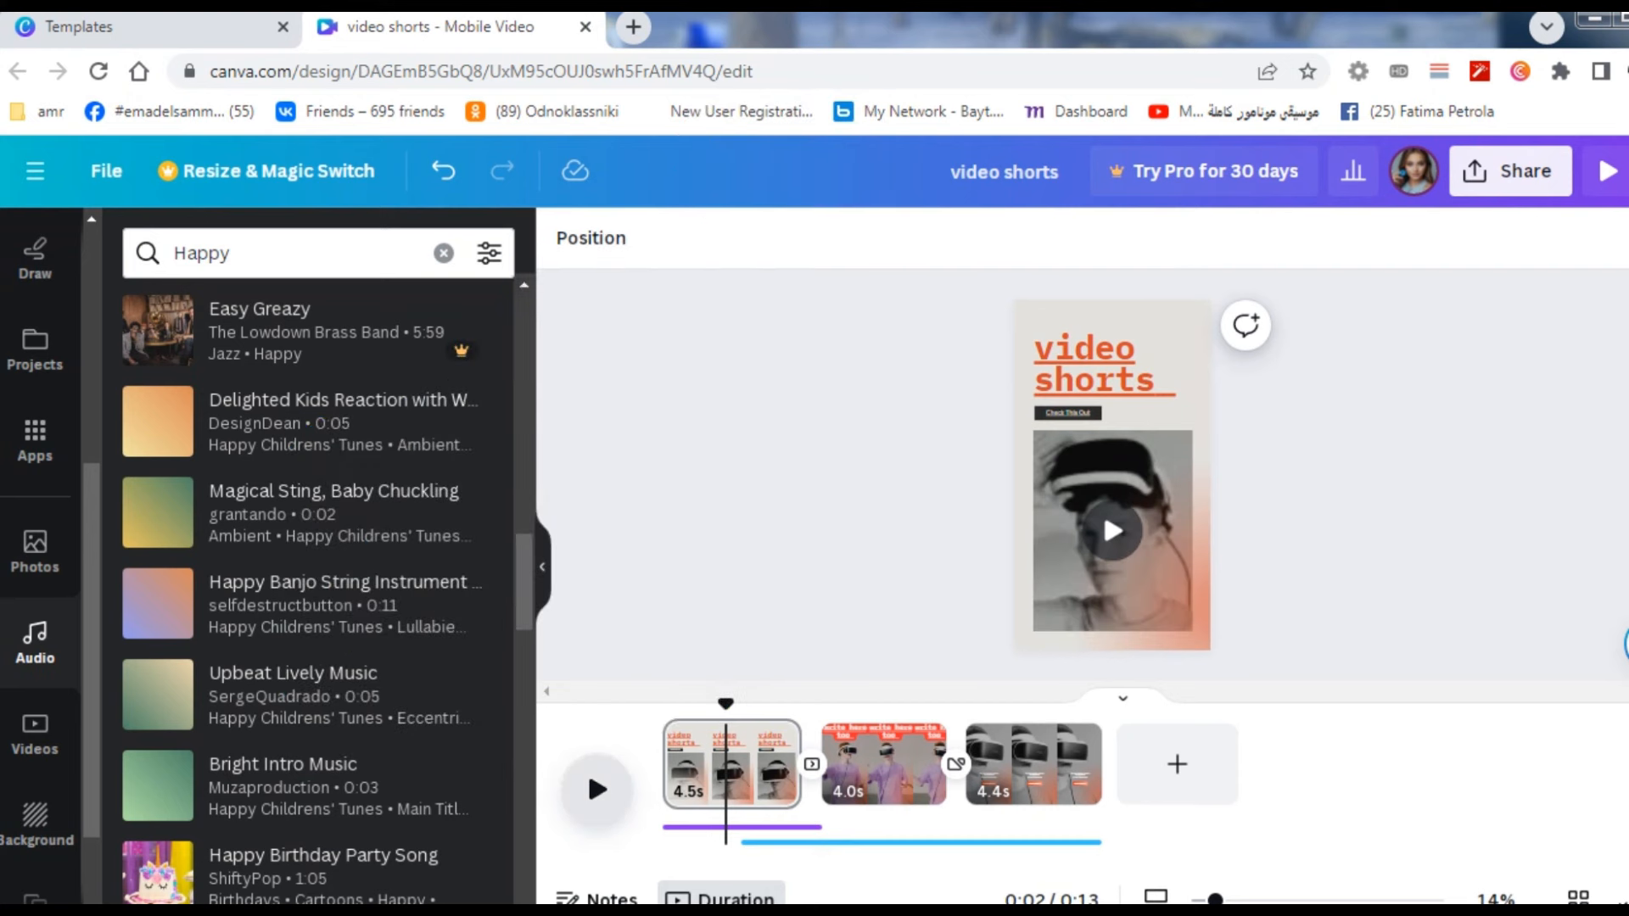
{"action": "key", "text": "space"}
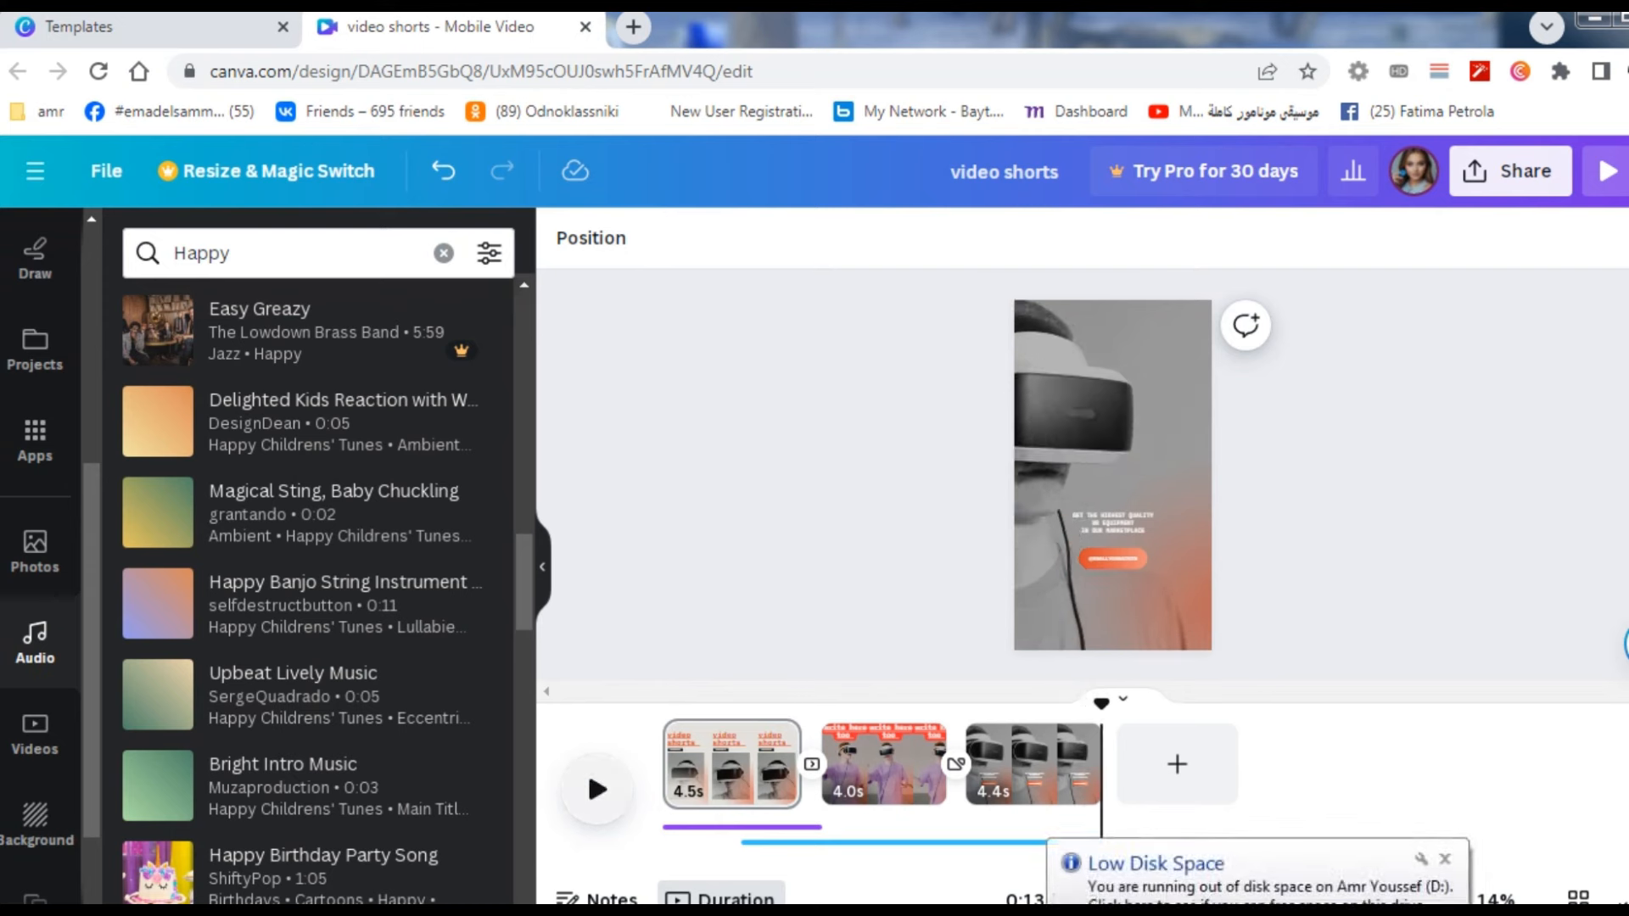
{"action": "key", "text": "space"}
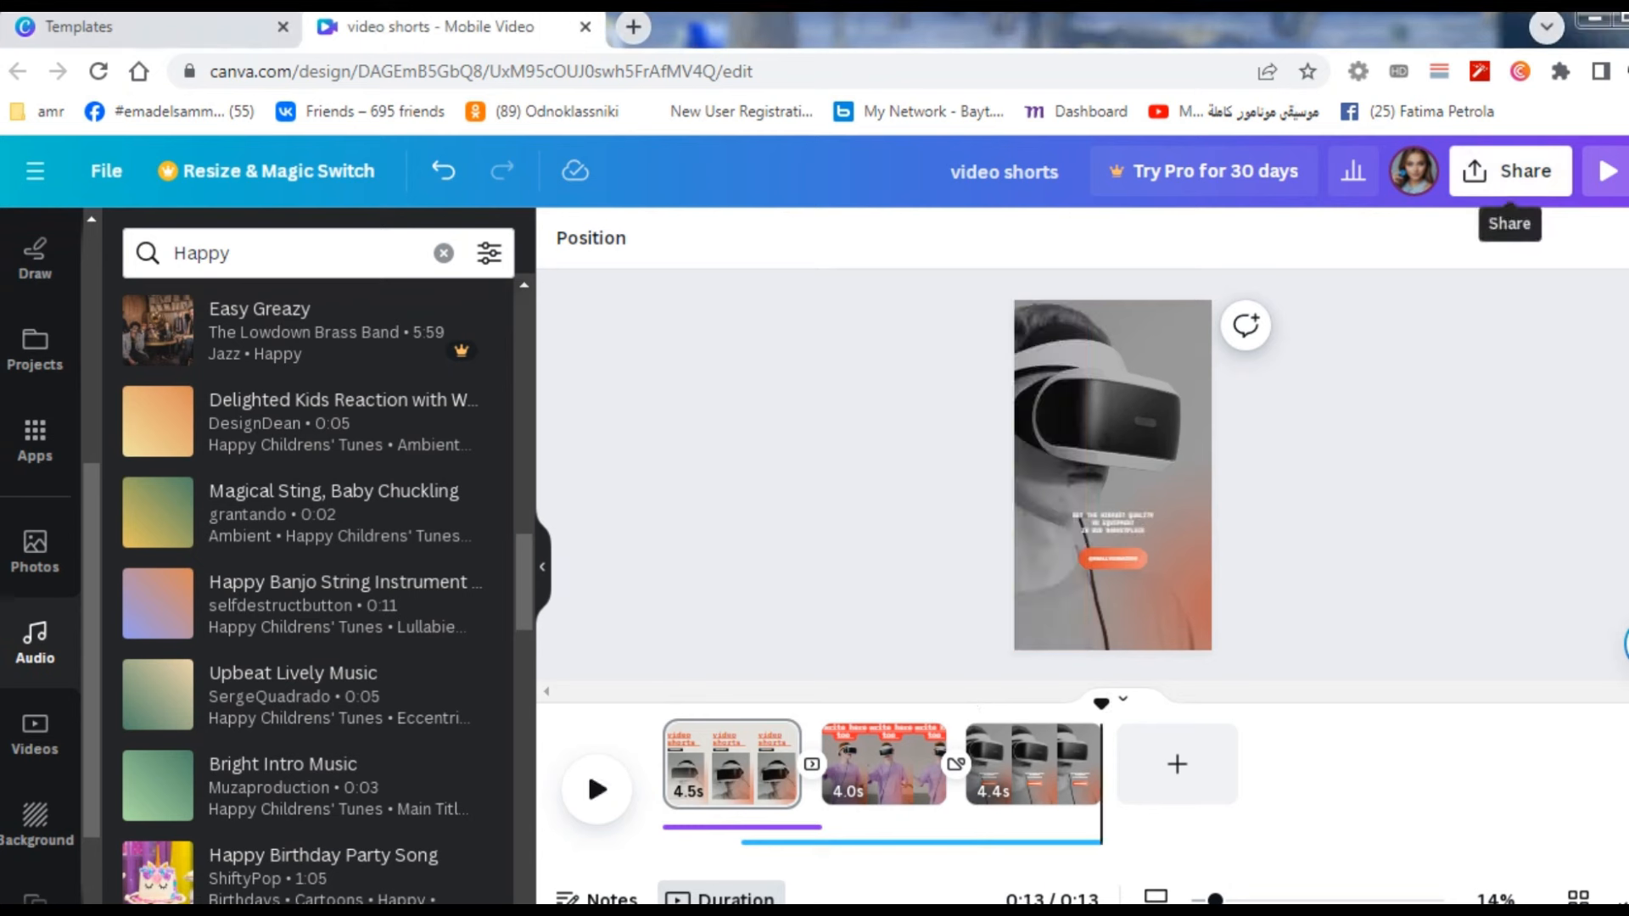
Step: Download all 3 pages as an MP4 video at 1080p (HD) quality and clear the audio library search
{"action": "left_click", "coordinate": [1511, 170]}
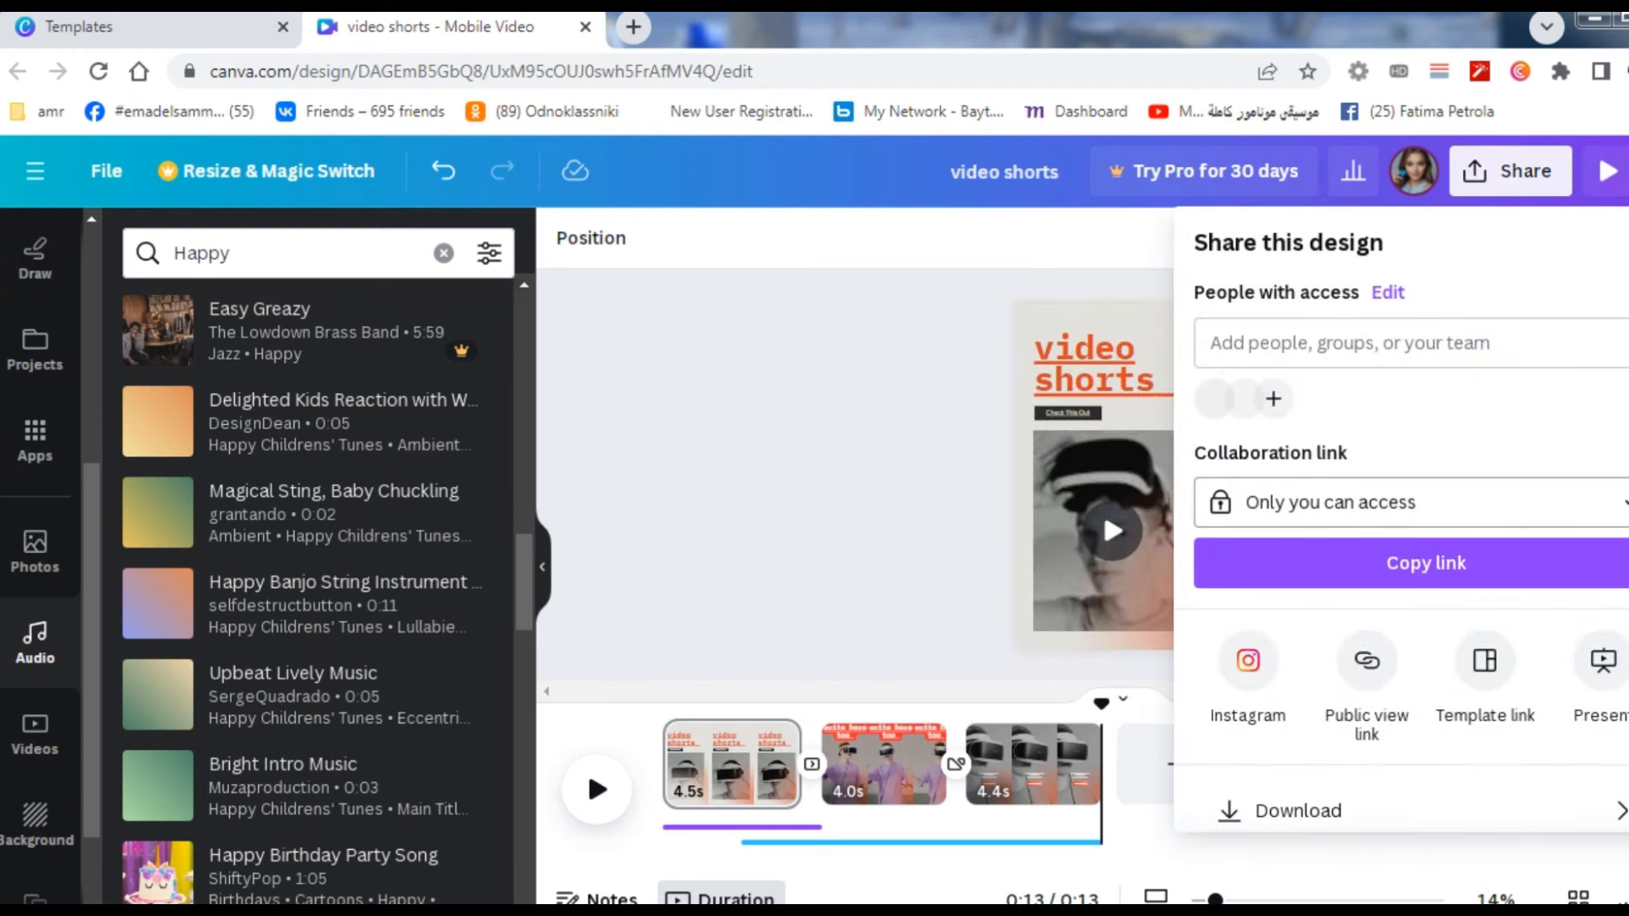
{"action": "scroll", "coordinate": [1400, 509], "scroll_direction": "down", "scroll_amount": 2}
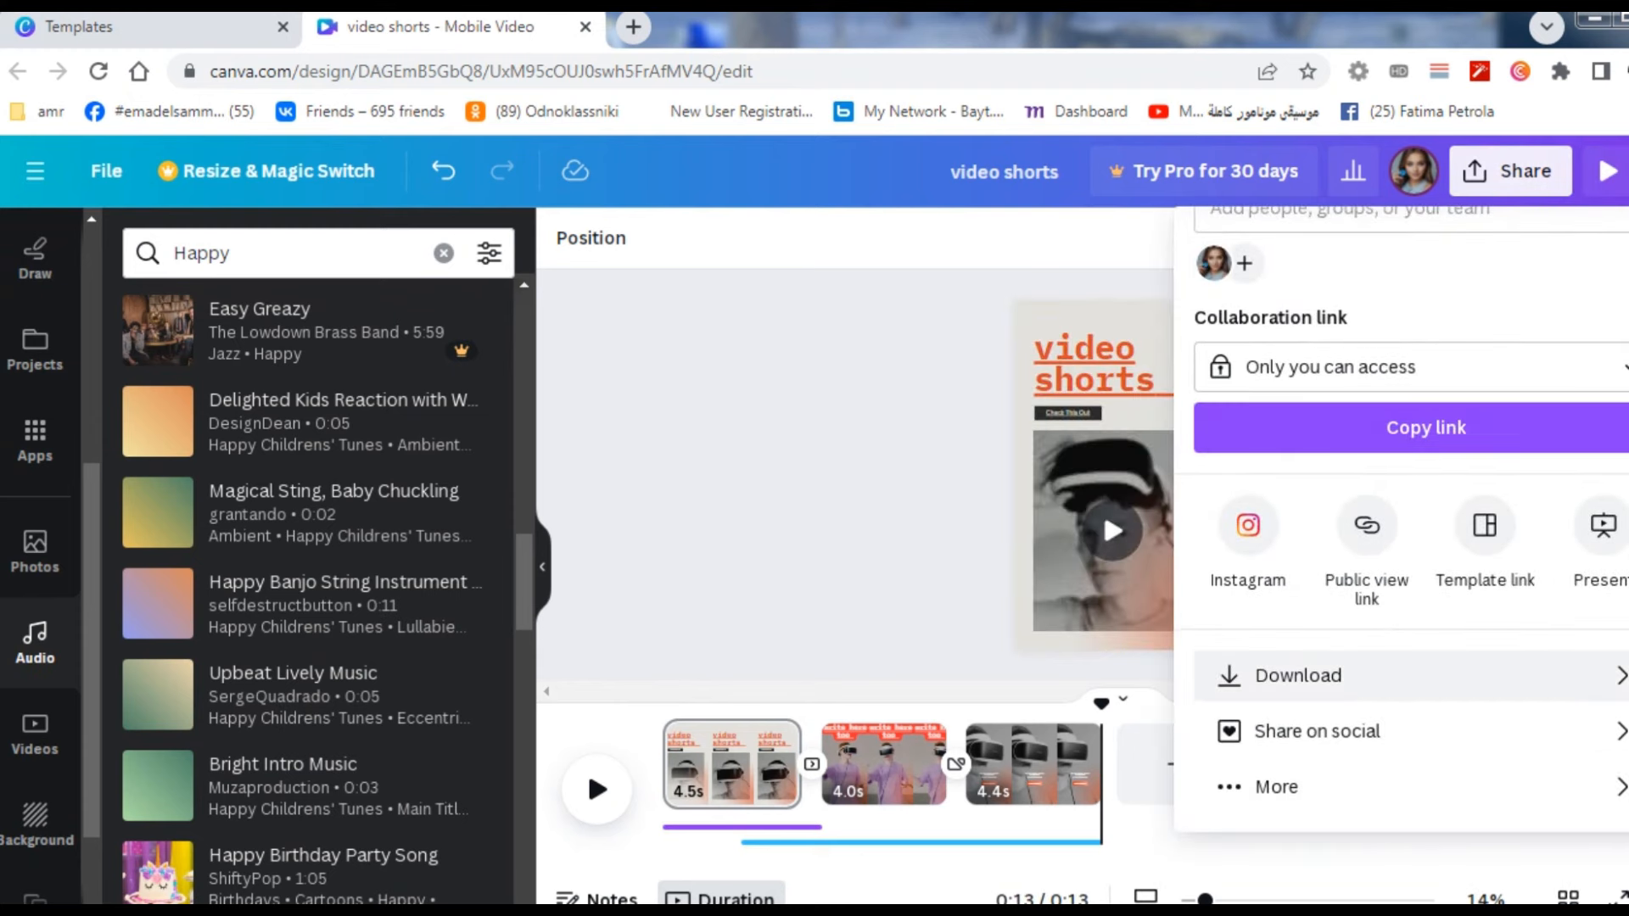
{"action": "left_click", "coordinate": [1298, 676]}
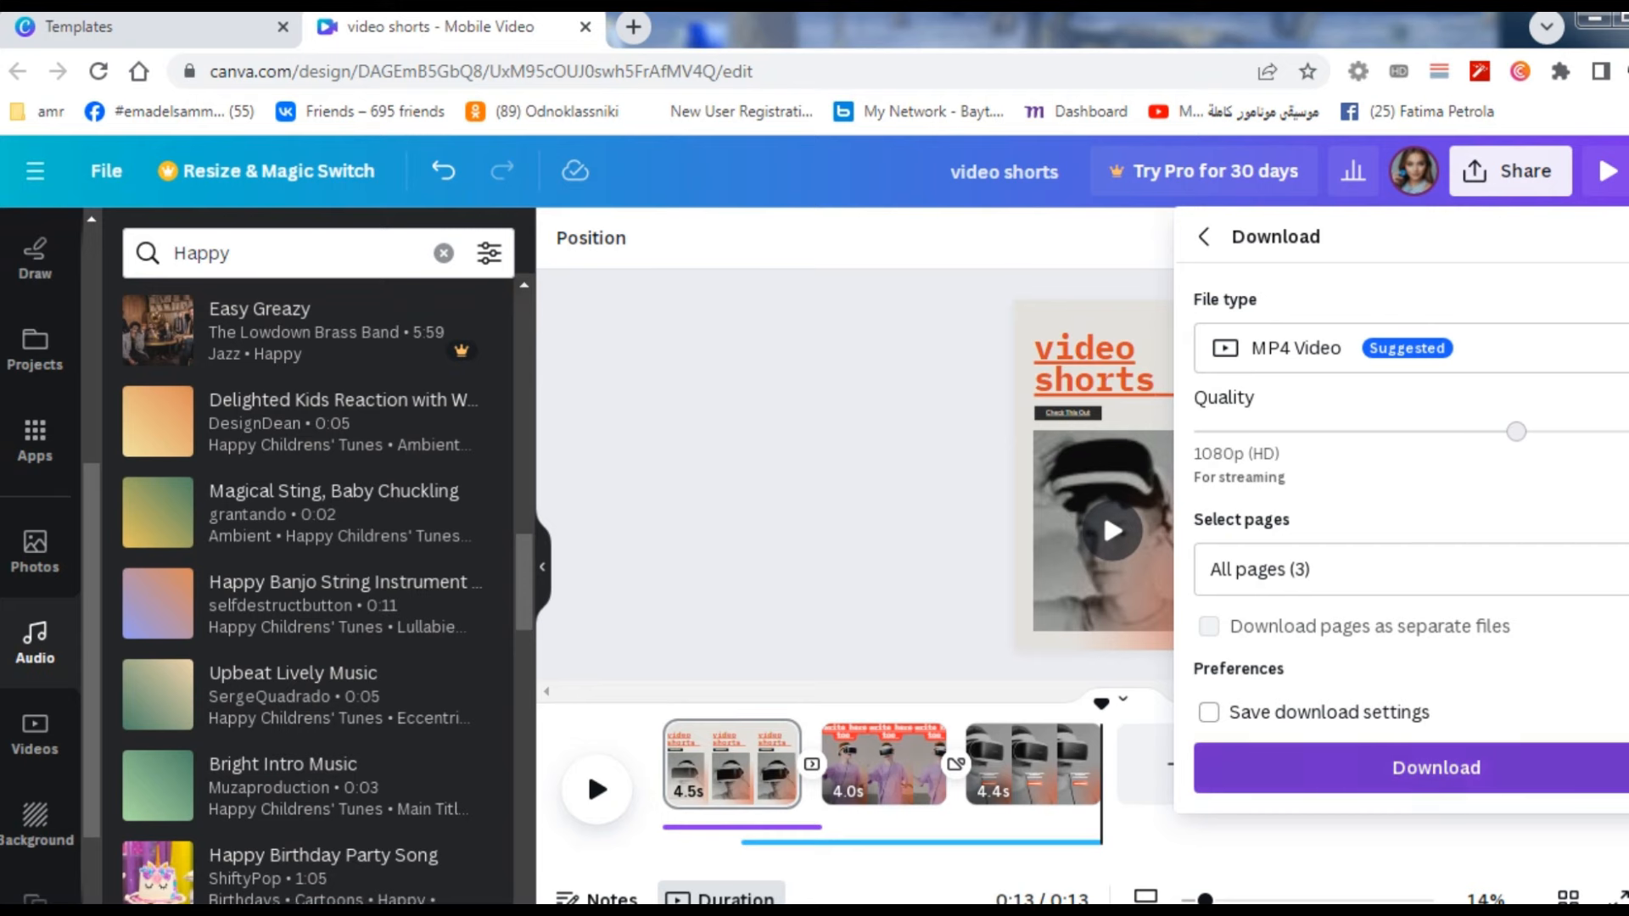
{"action": "left_click", "coordinate": [1436, 768]}
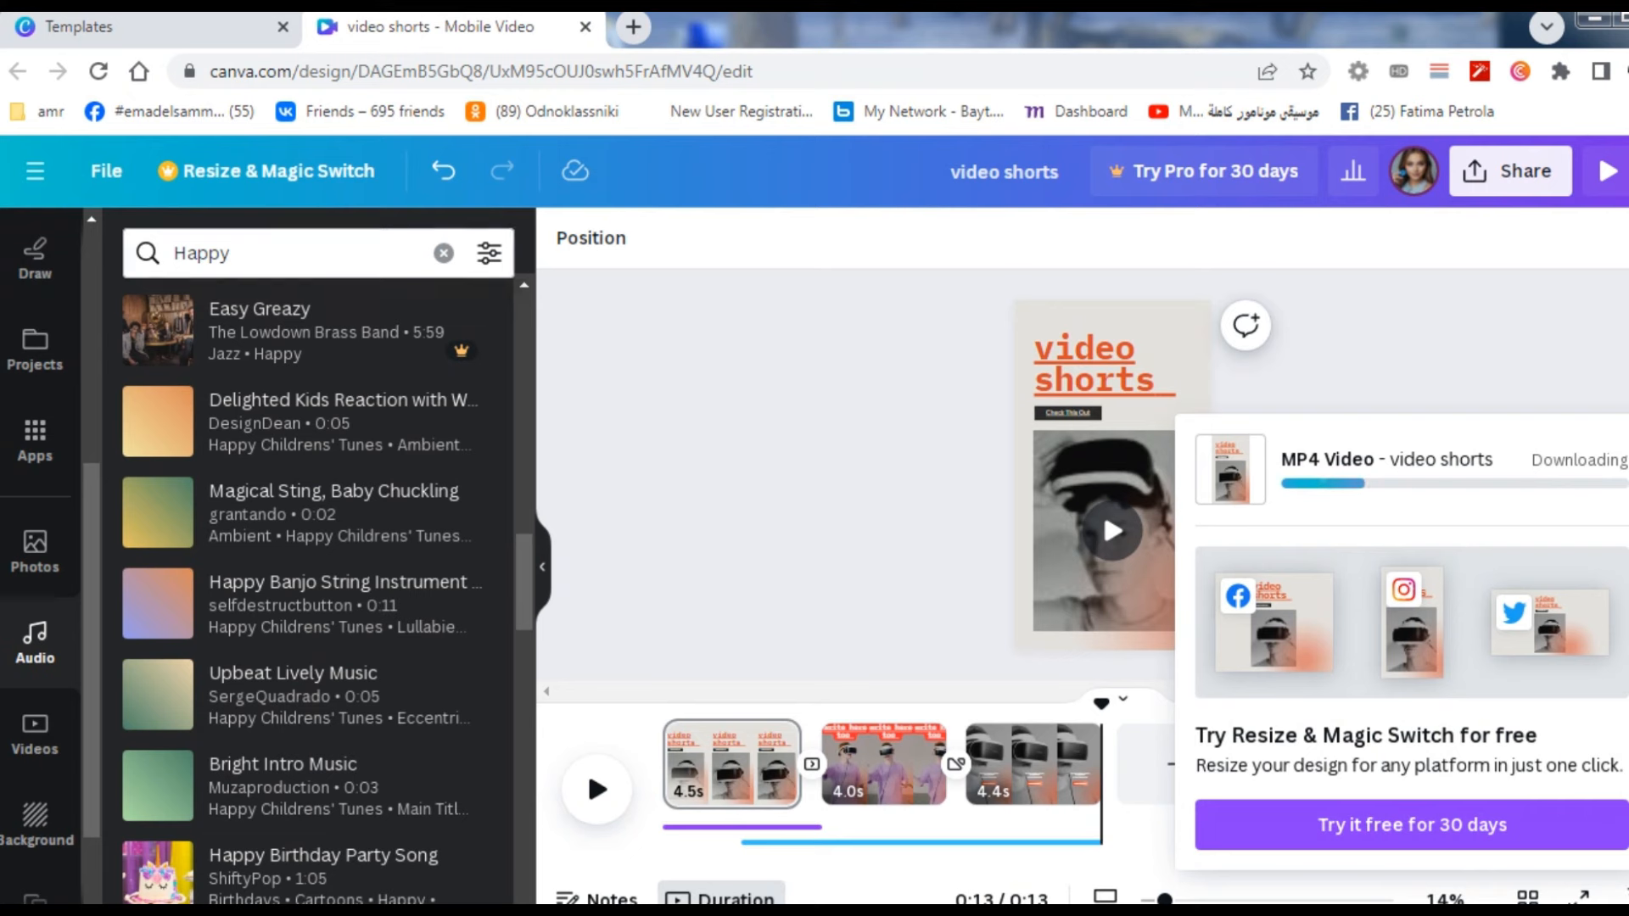
{"action": "left_click", "coordinate": [443, 253]}
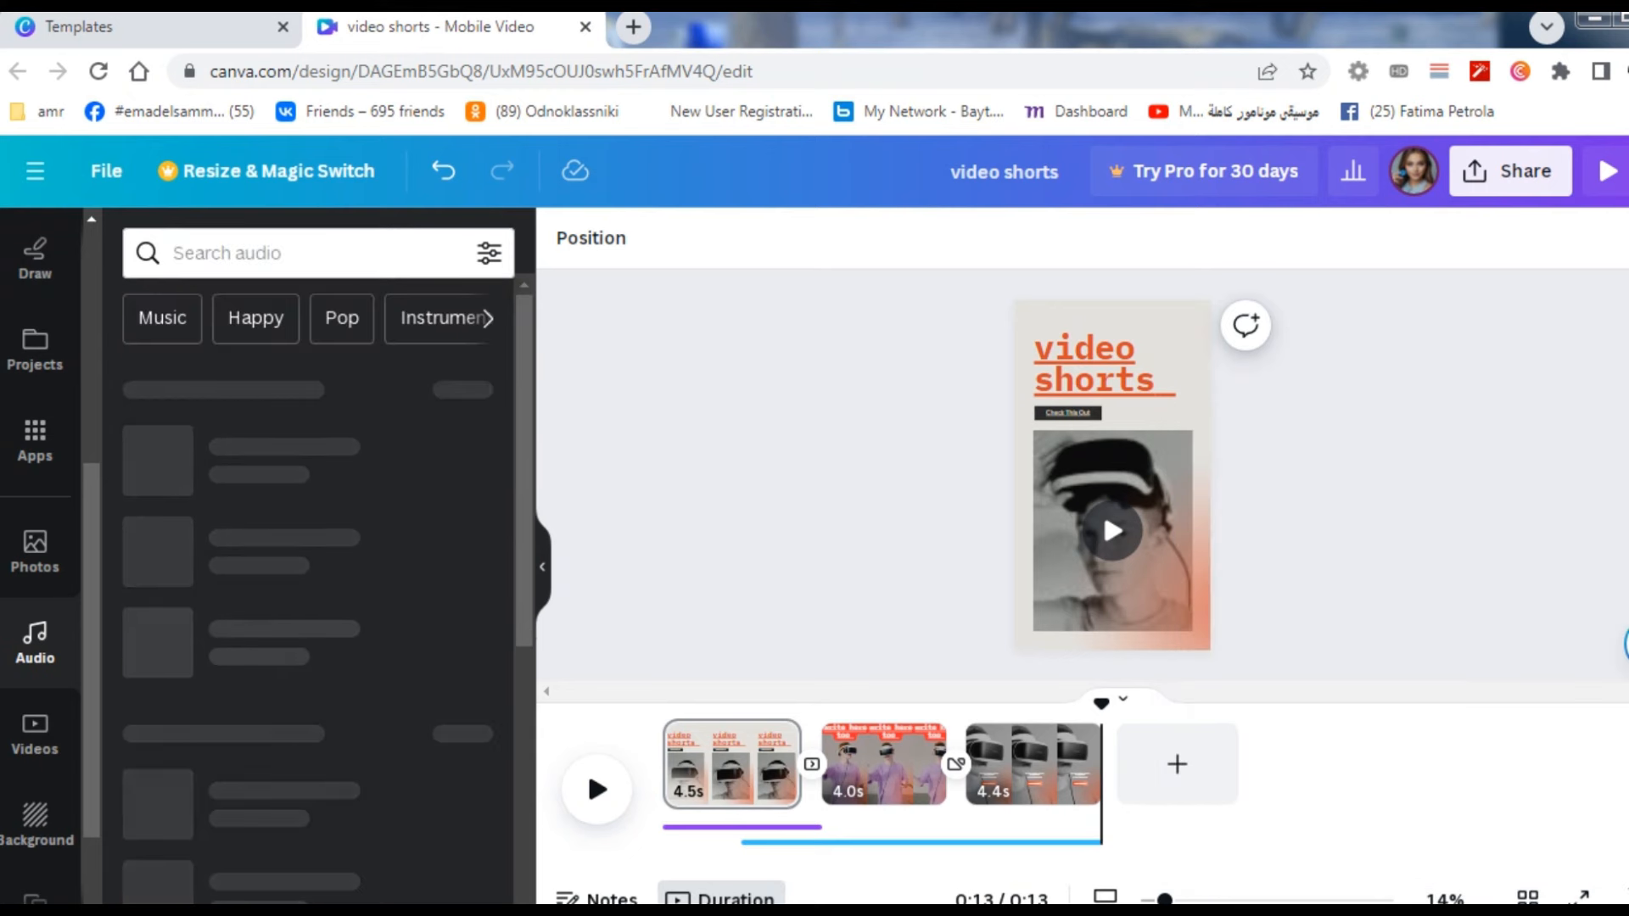